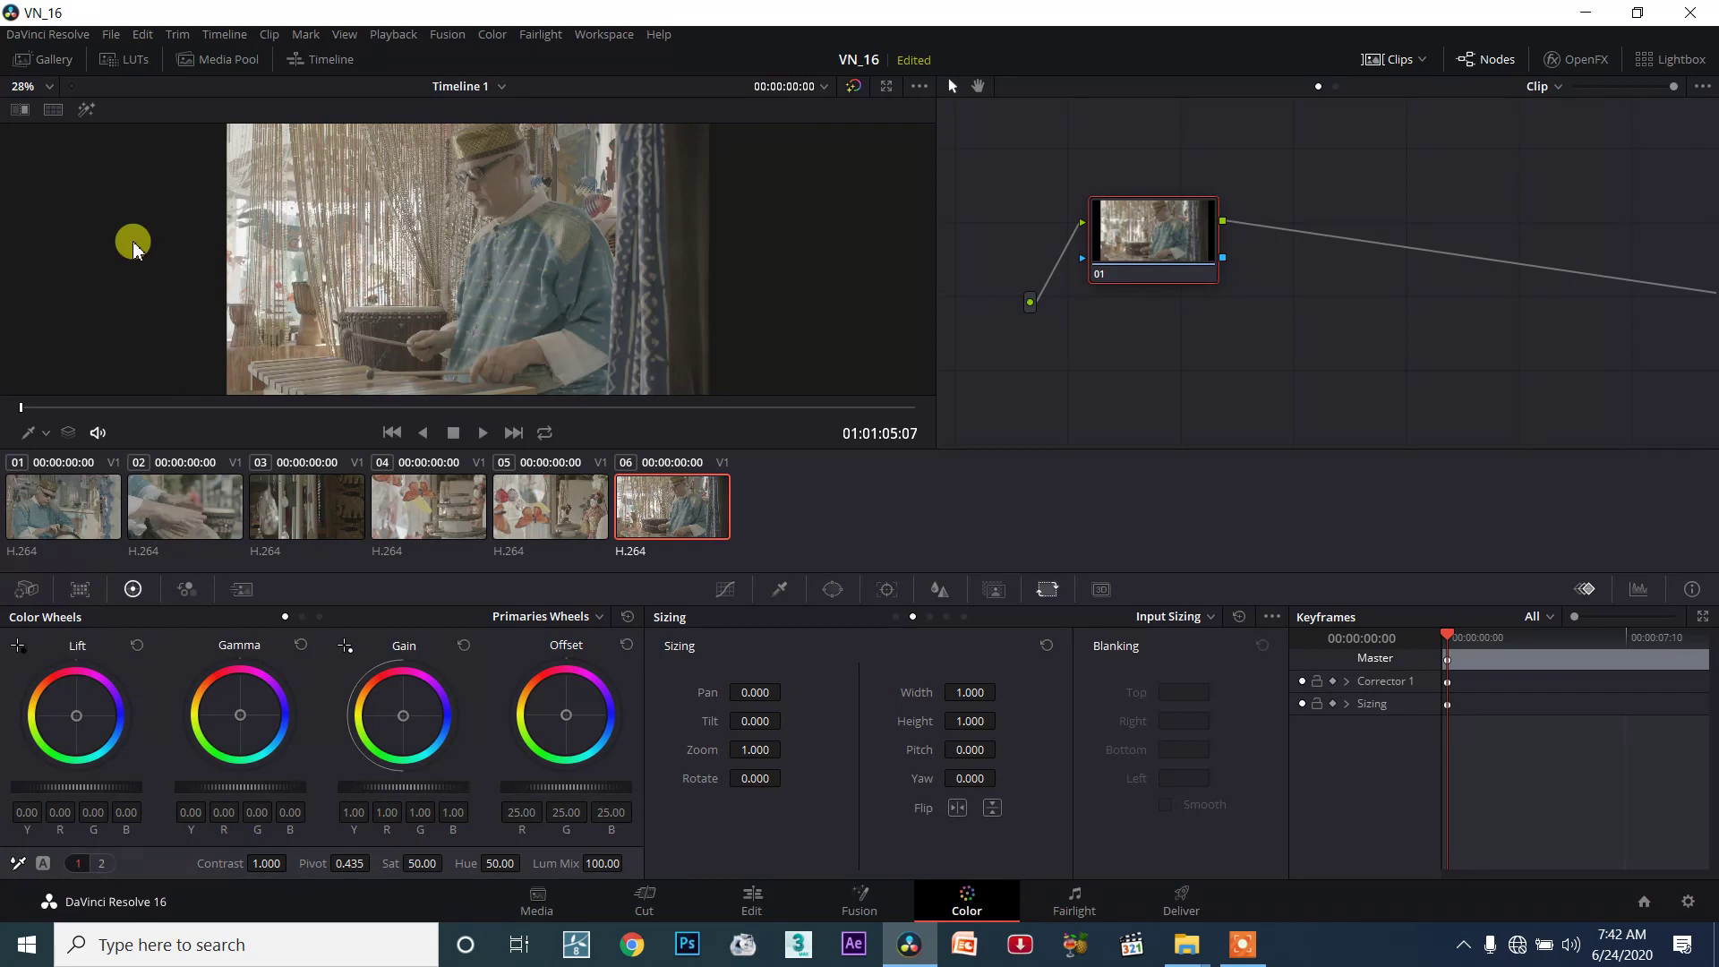
# Open the LUT browser and skim the Arri through Sony LUT categories.
pyautogui.click(126, 68)
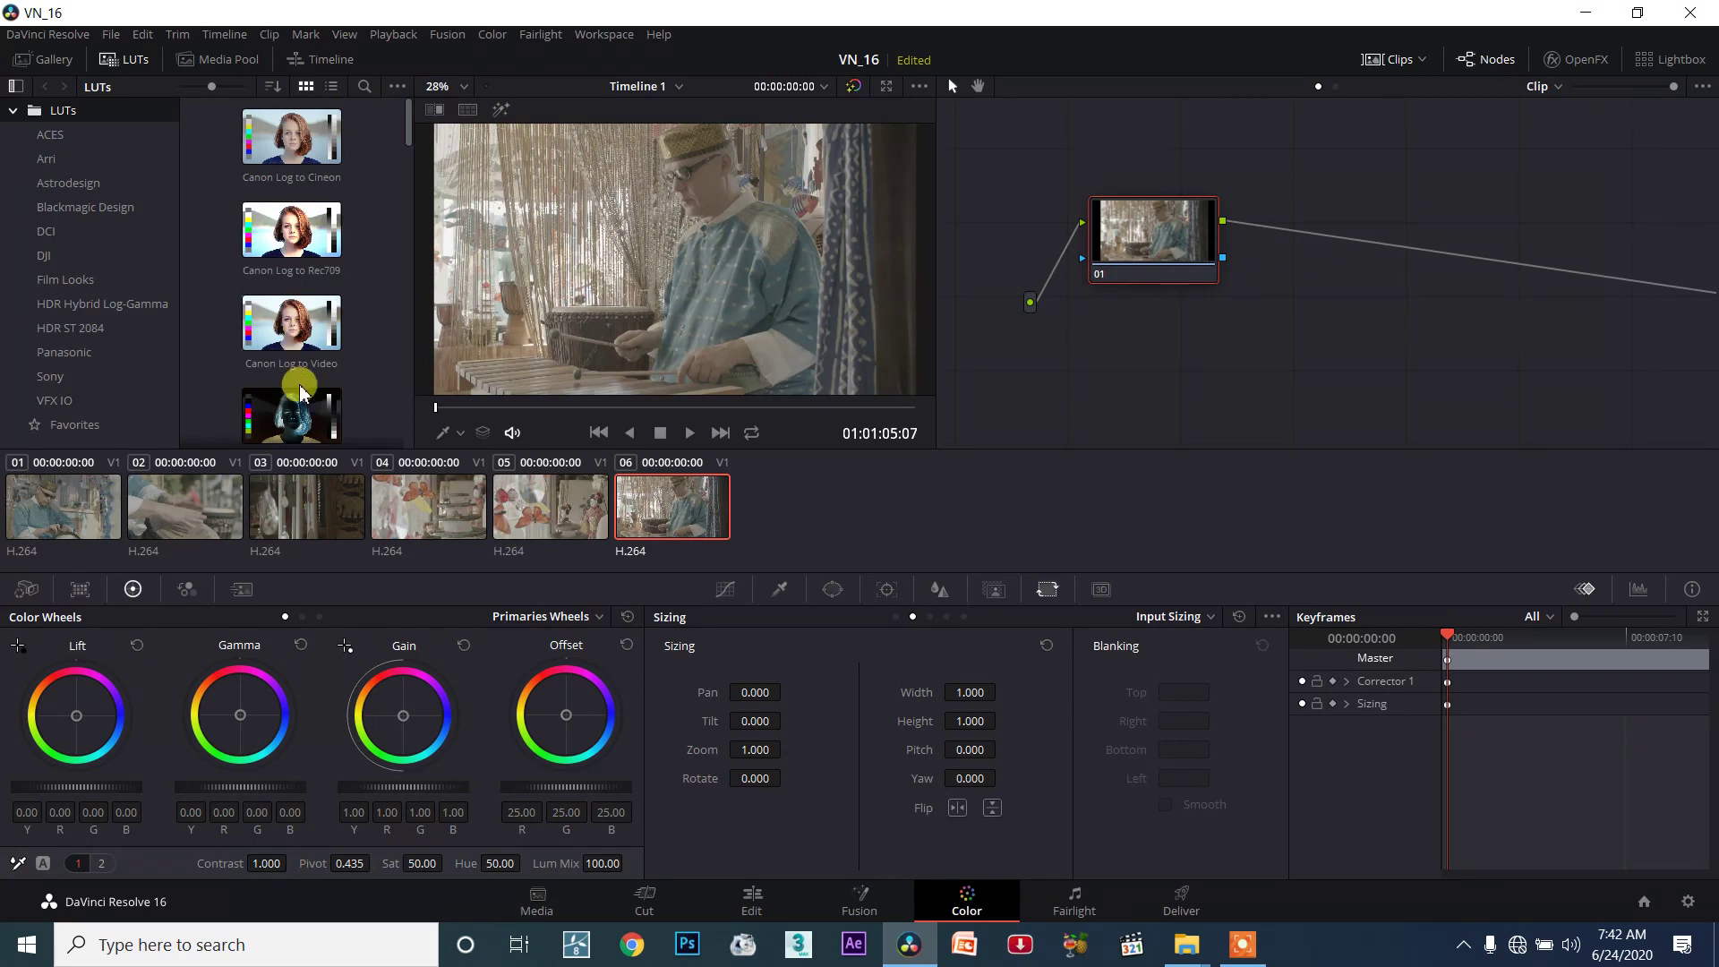
pyautogui.click(56, 157)
pyautogui.click(57, 181)
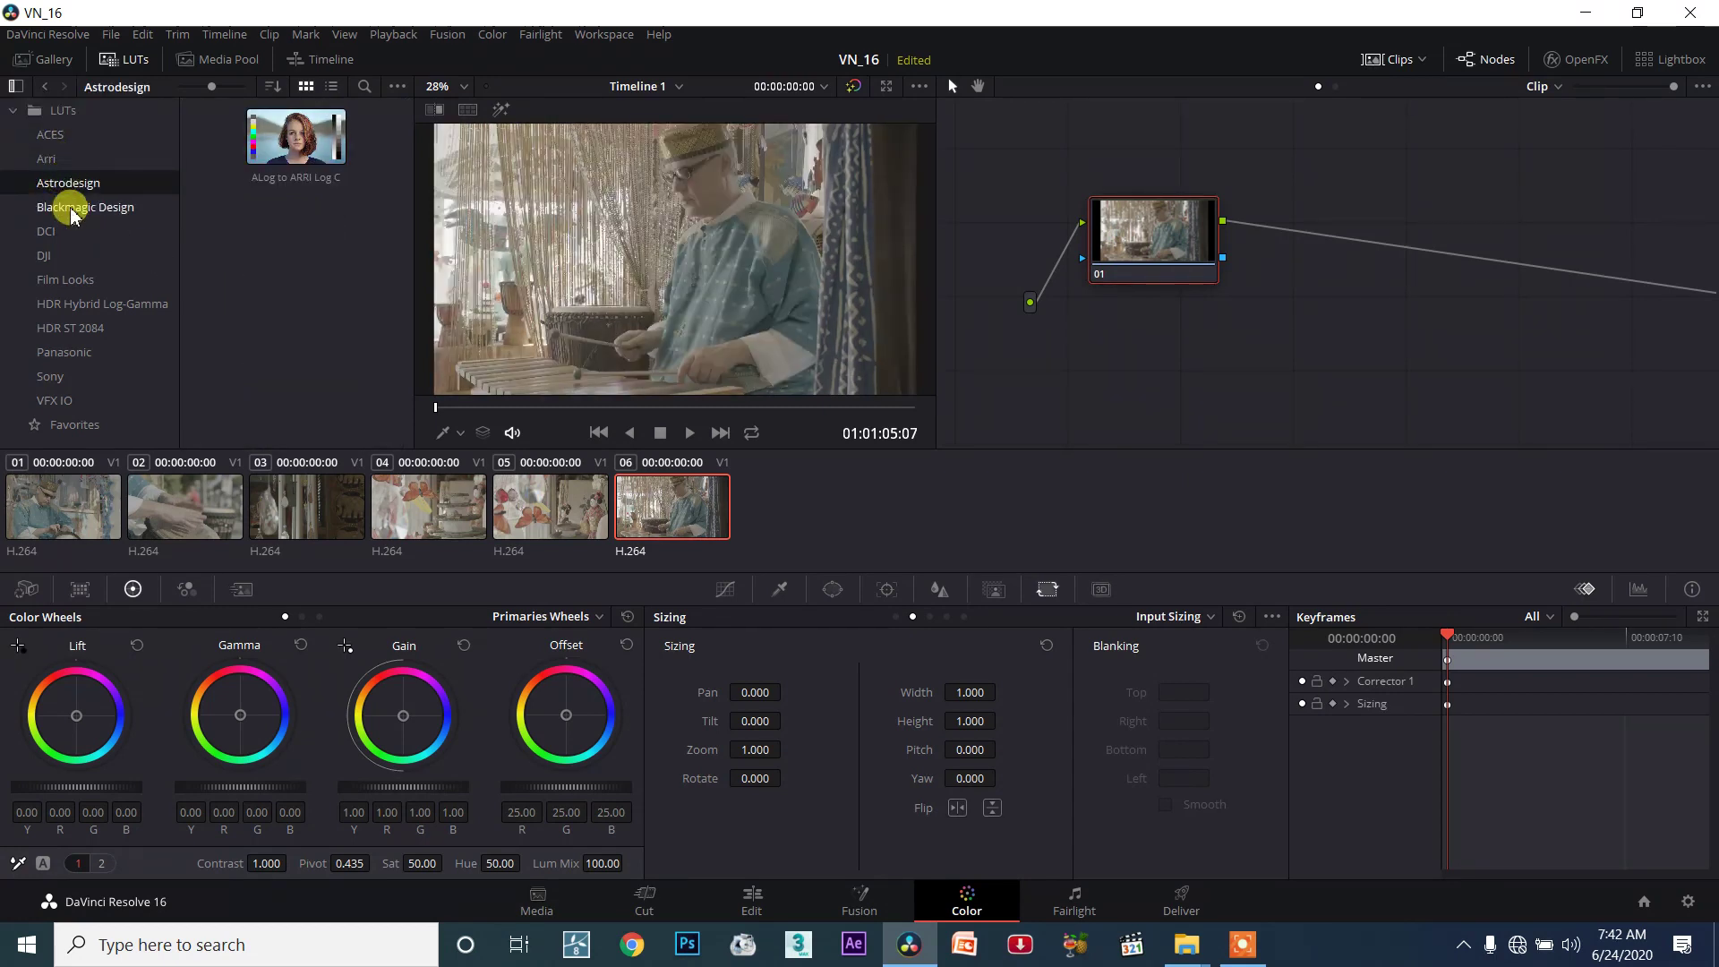
pyautogui.click(70, 208)
pyautogui.click(62, 231)
pyautogui.click(63, 257)
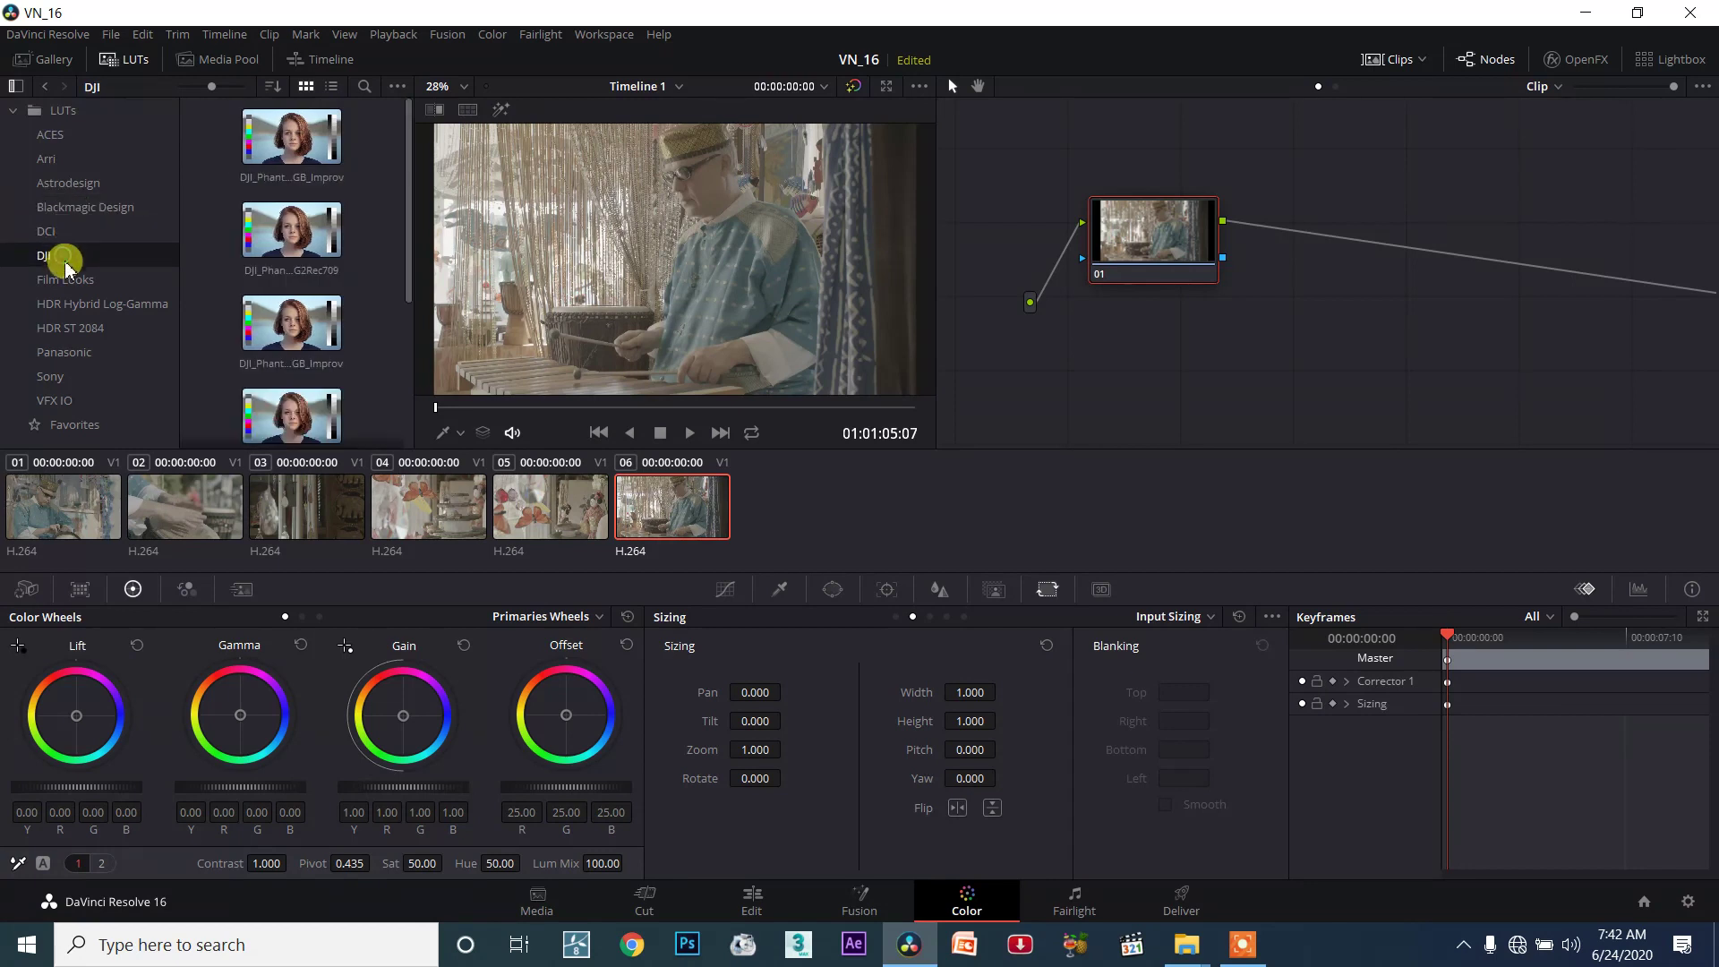
pyautogui.click(65, 279)
pyautogui.click(72, 304)
pyautogui.click(66, 328)
pyautogui.click(62, 352)
pyautogui.click(54, 376)
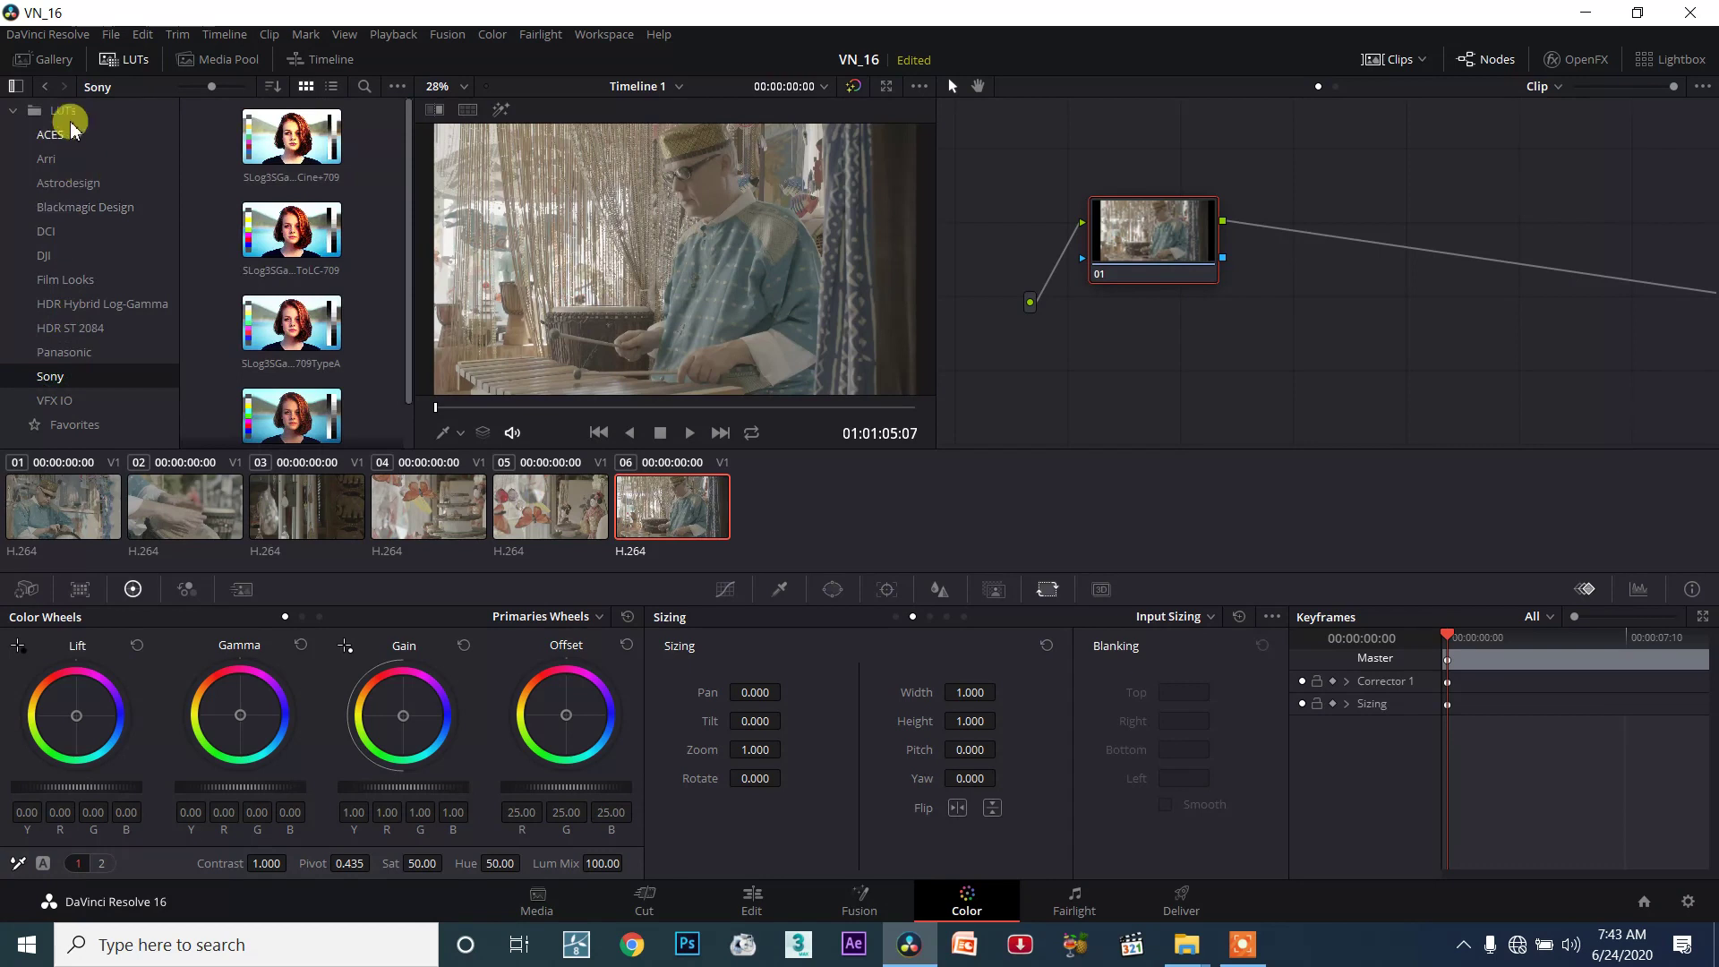
# Go back to all LUTs and step through ACES, Arri and Astrodesign to Blackmagic Design.
pyautogui.click(64, 111)
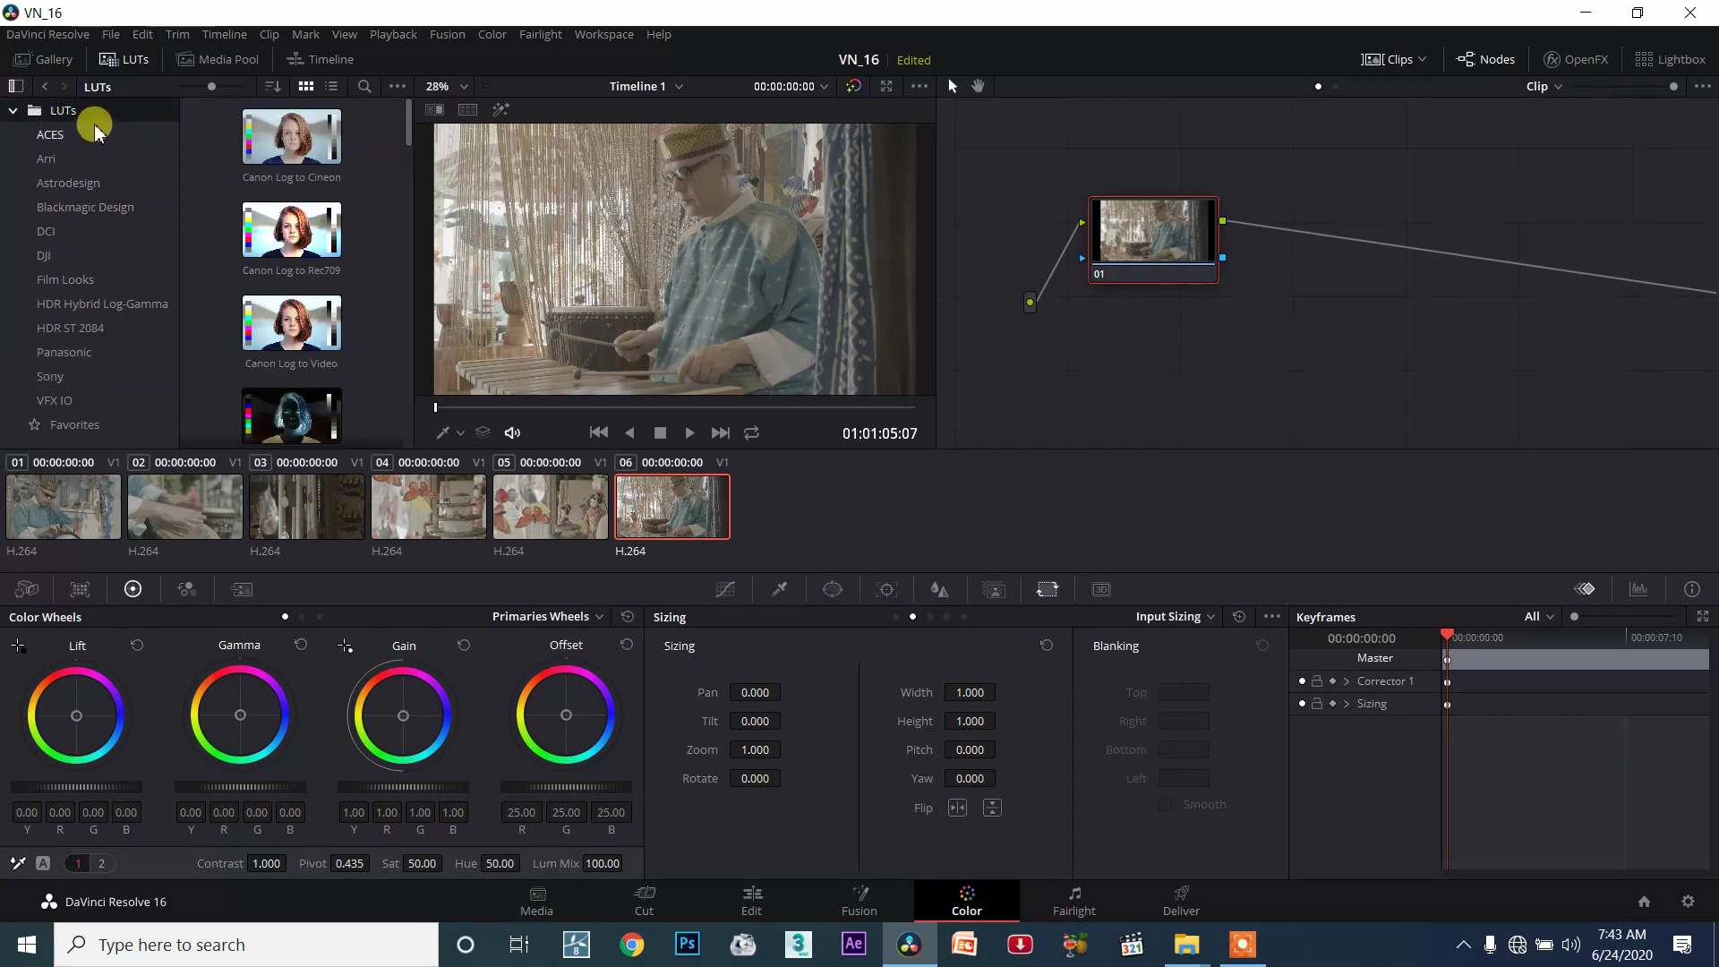
pyautogui.click(85, 134)
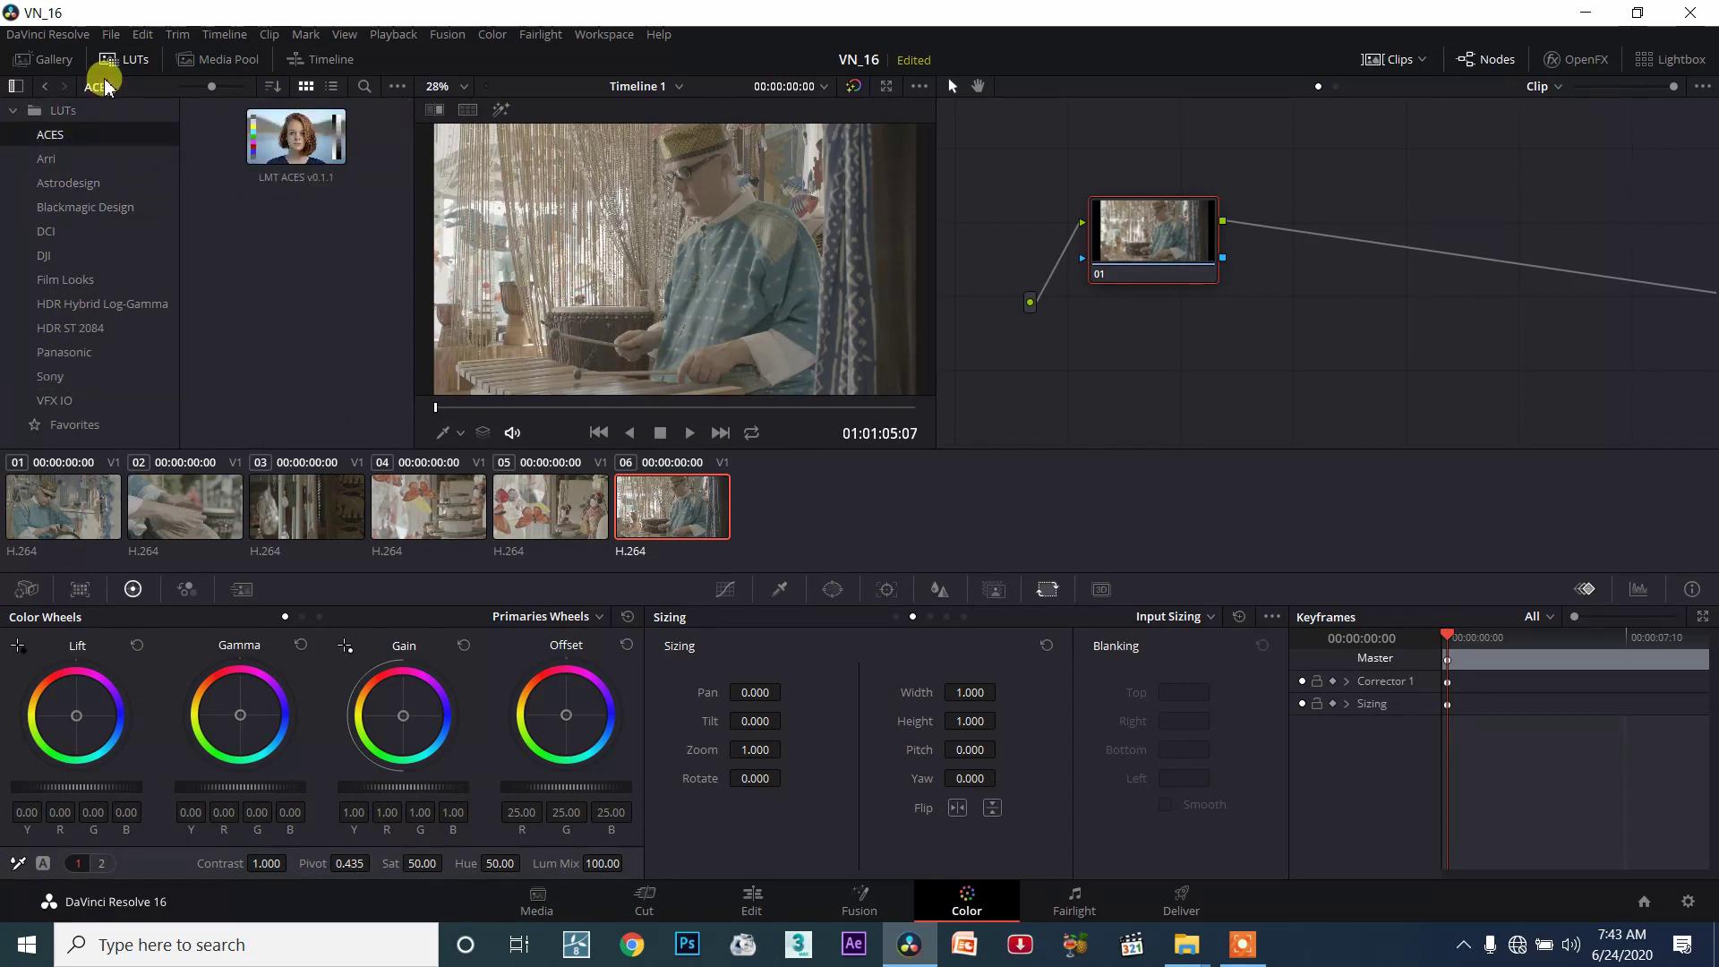
pyautogui.click(77, 160)
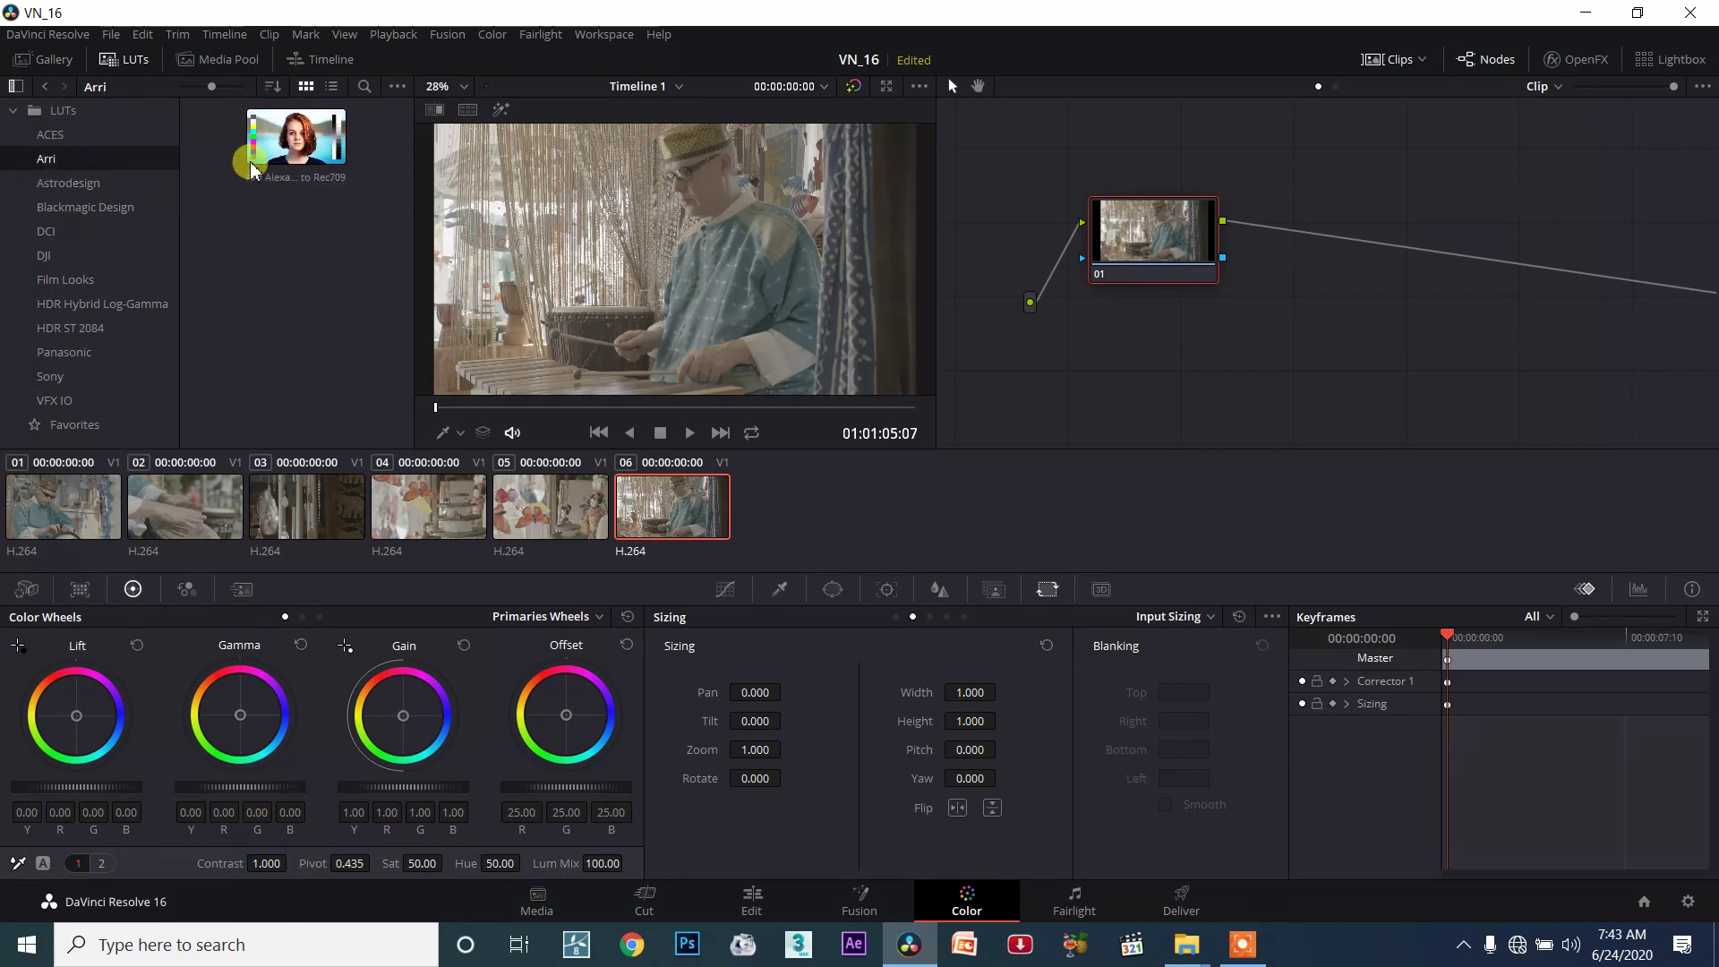
pyautogui.click(77, 182)
pyautogui.click(85, 206)
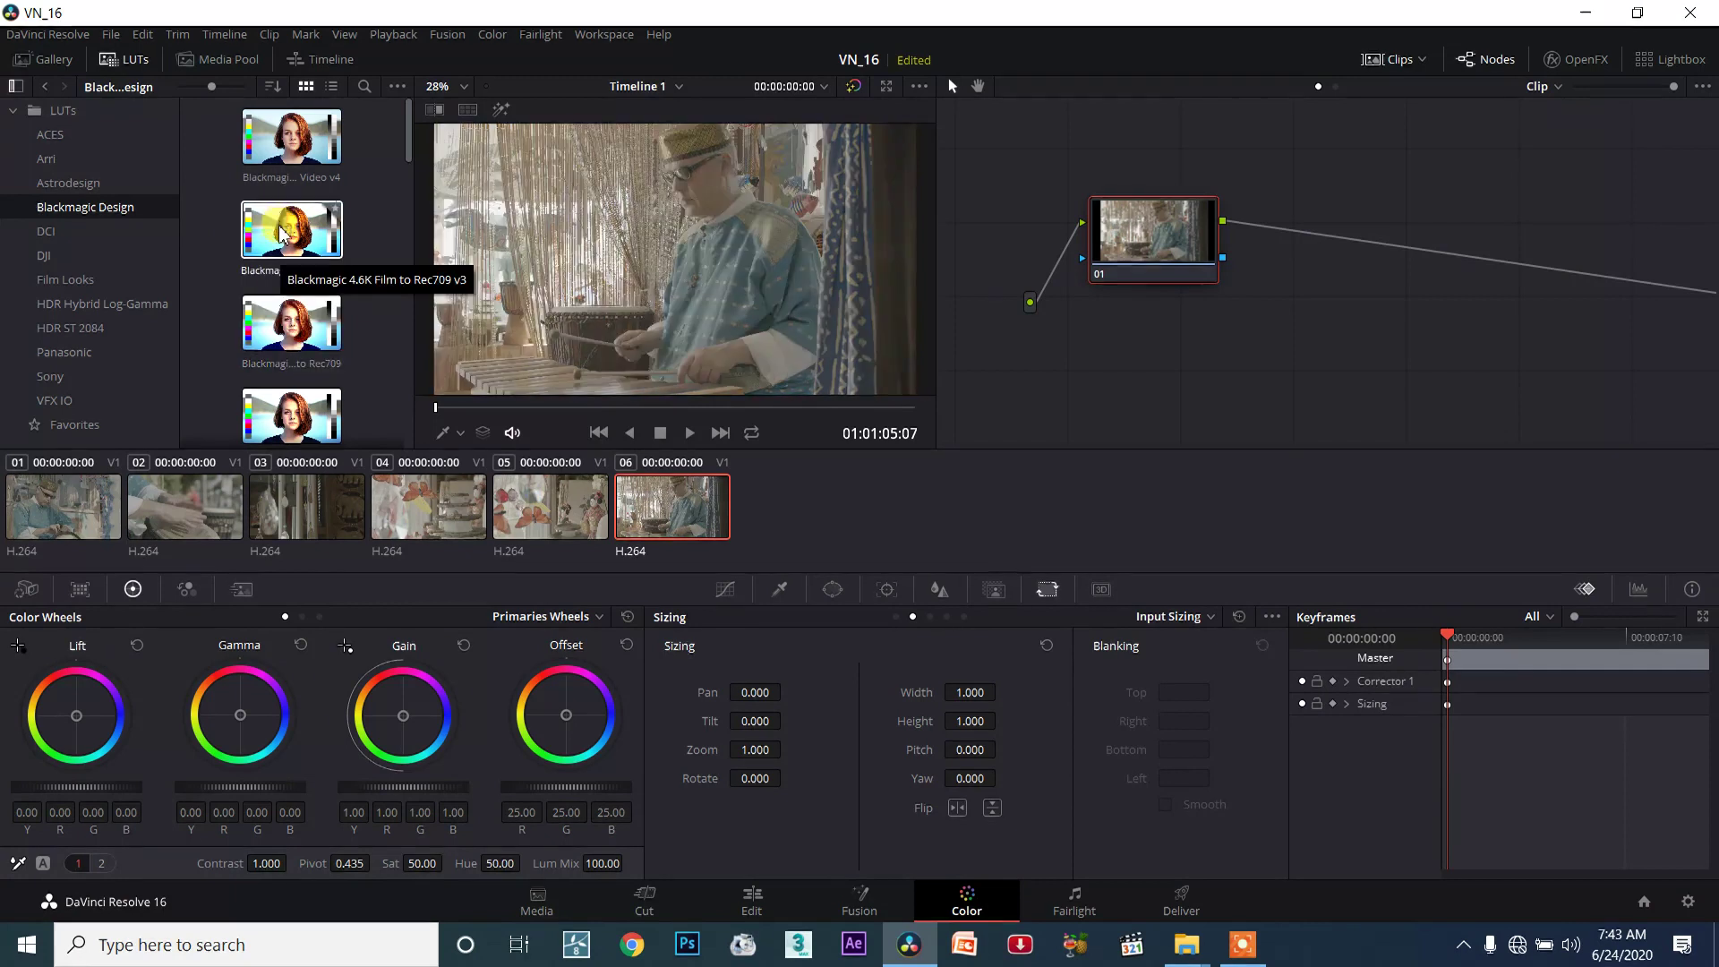
# Drop the Blackmagic 4.6K Film to Rec709 v3 LUT on clip 06's node 01, then view clip 06 ungraded.
pyautogui.moveTo(279, 242); pyautogui.dragTo(1110, 336)
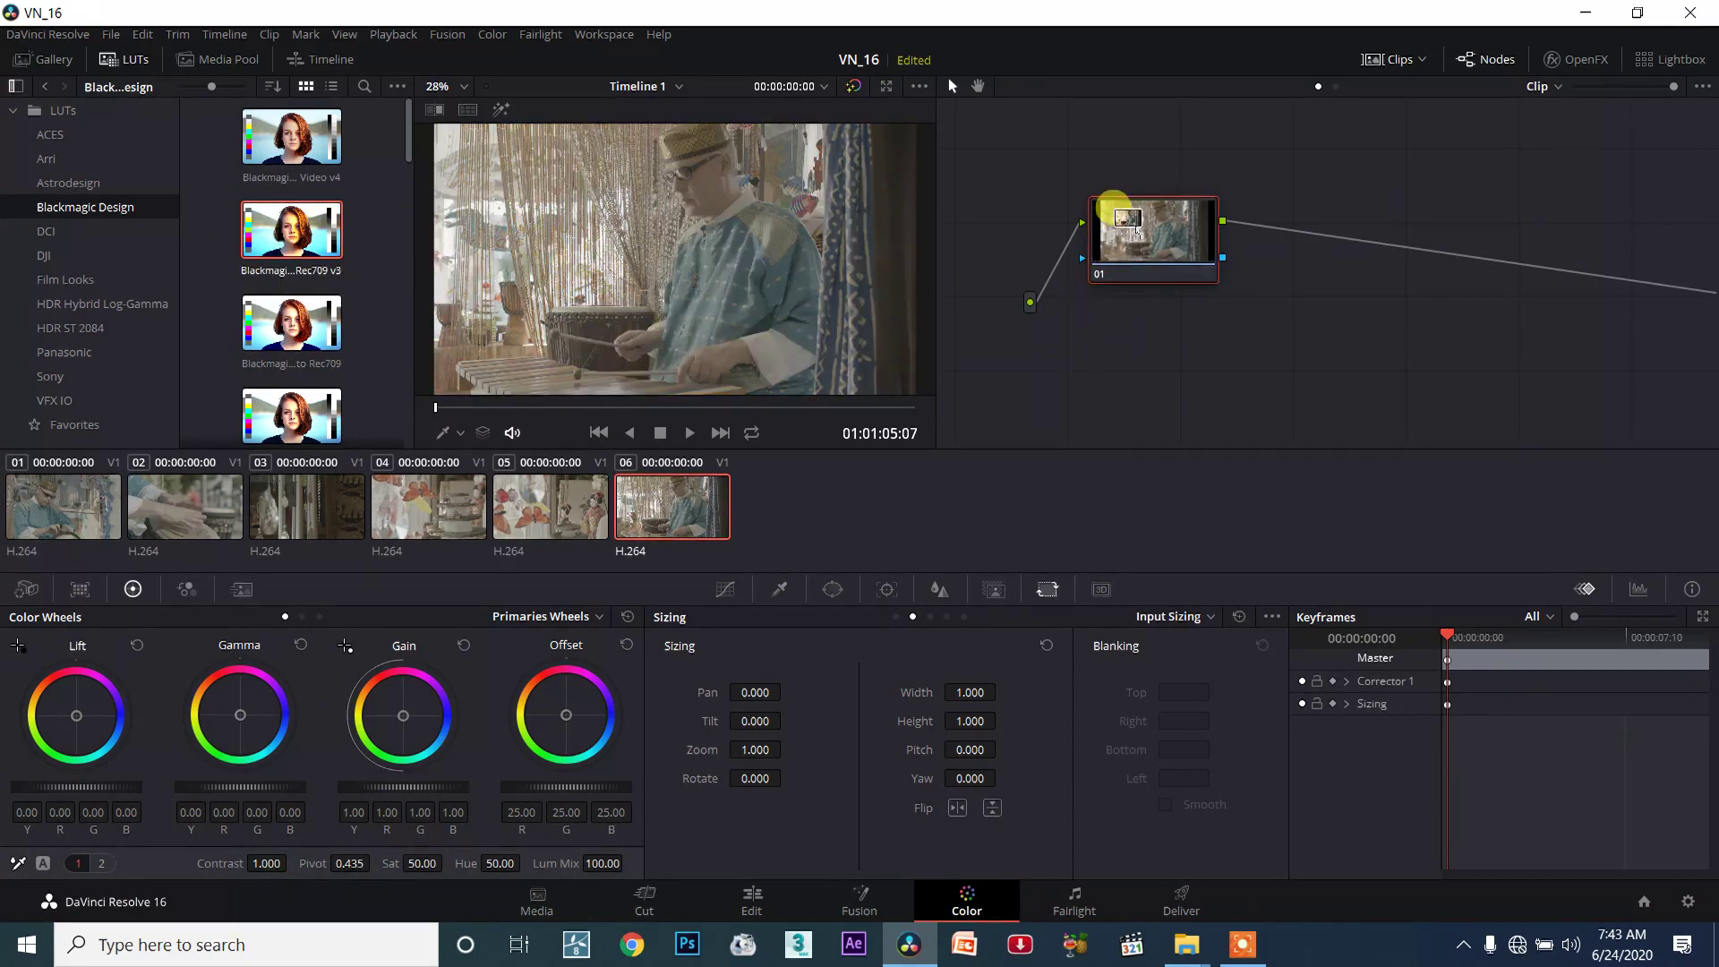
pyautogui.moveTo(1113, 324); pyautogui.dragTo(1119, 224)
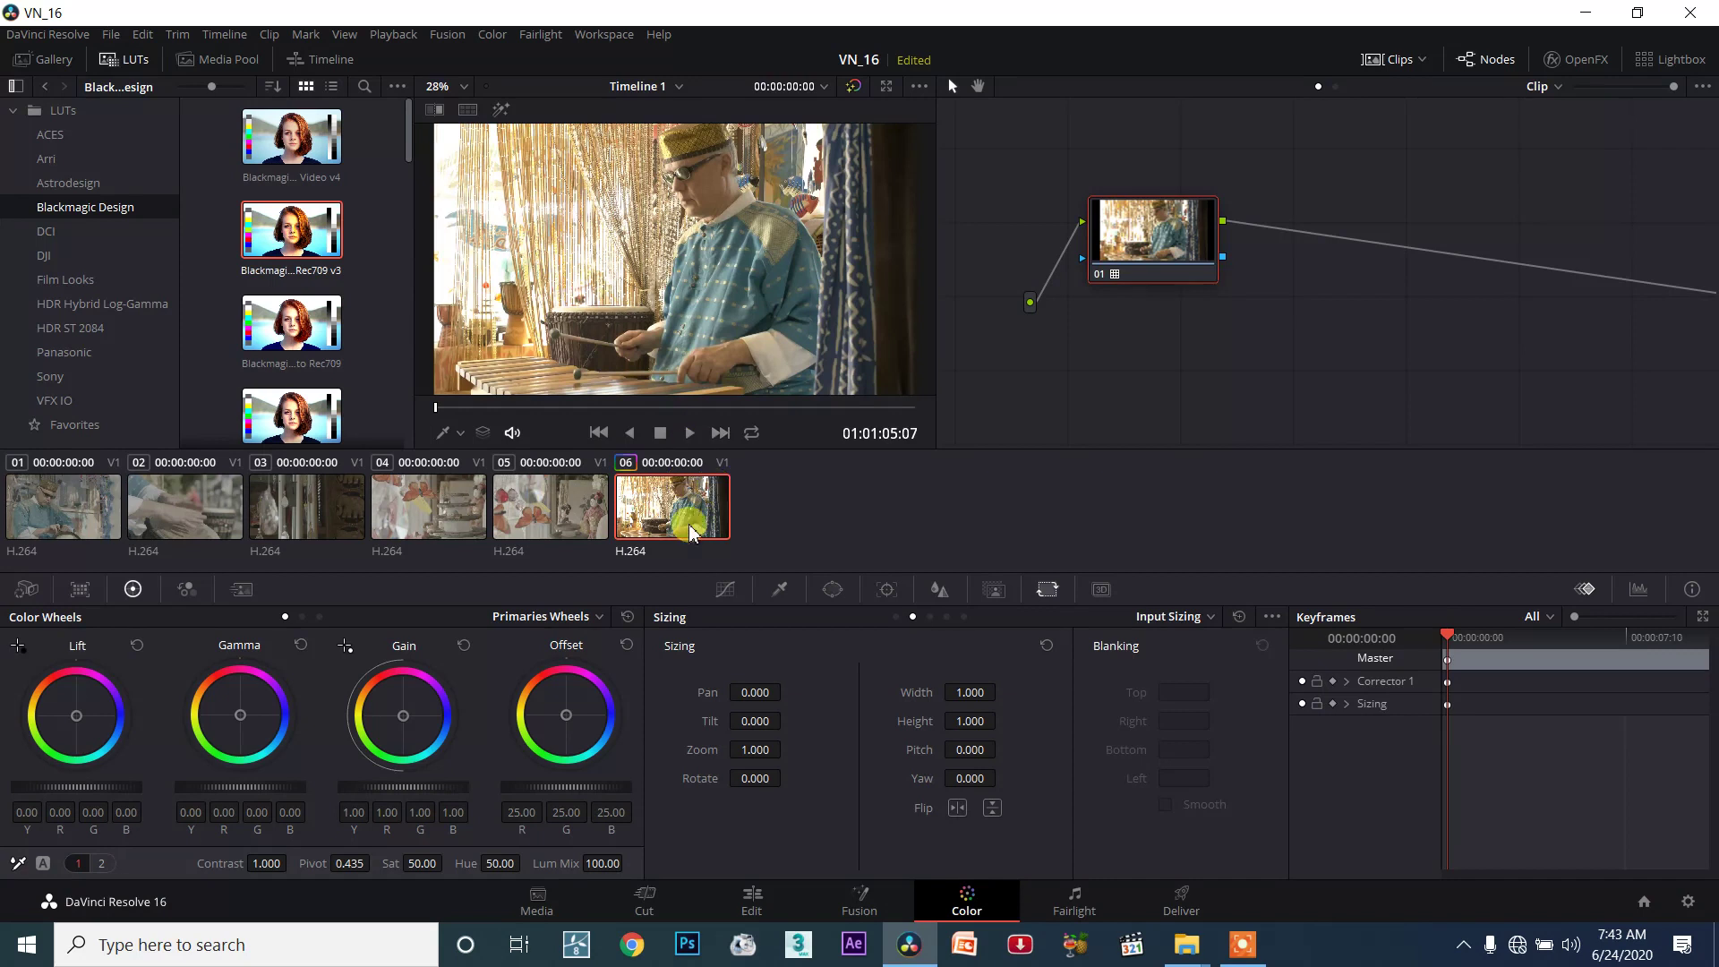
pyautogui.moveTo(1162, 254)
pyautogui.mouseDown()
pyautogui.moveTo(1206, 249)
pyautogui.moveTo(1200, 237)
pyautogui.mouseUp()
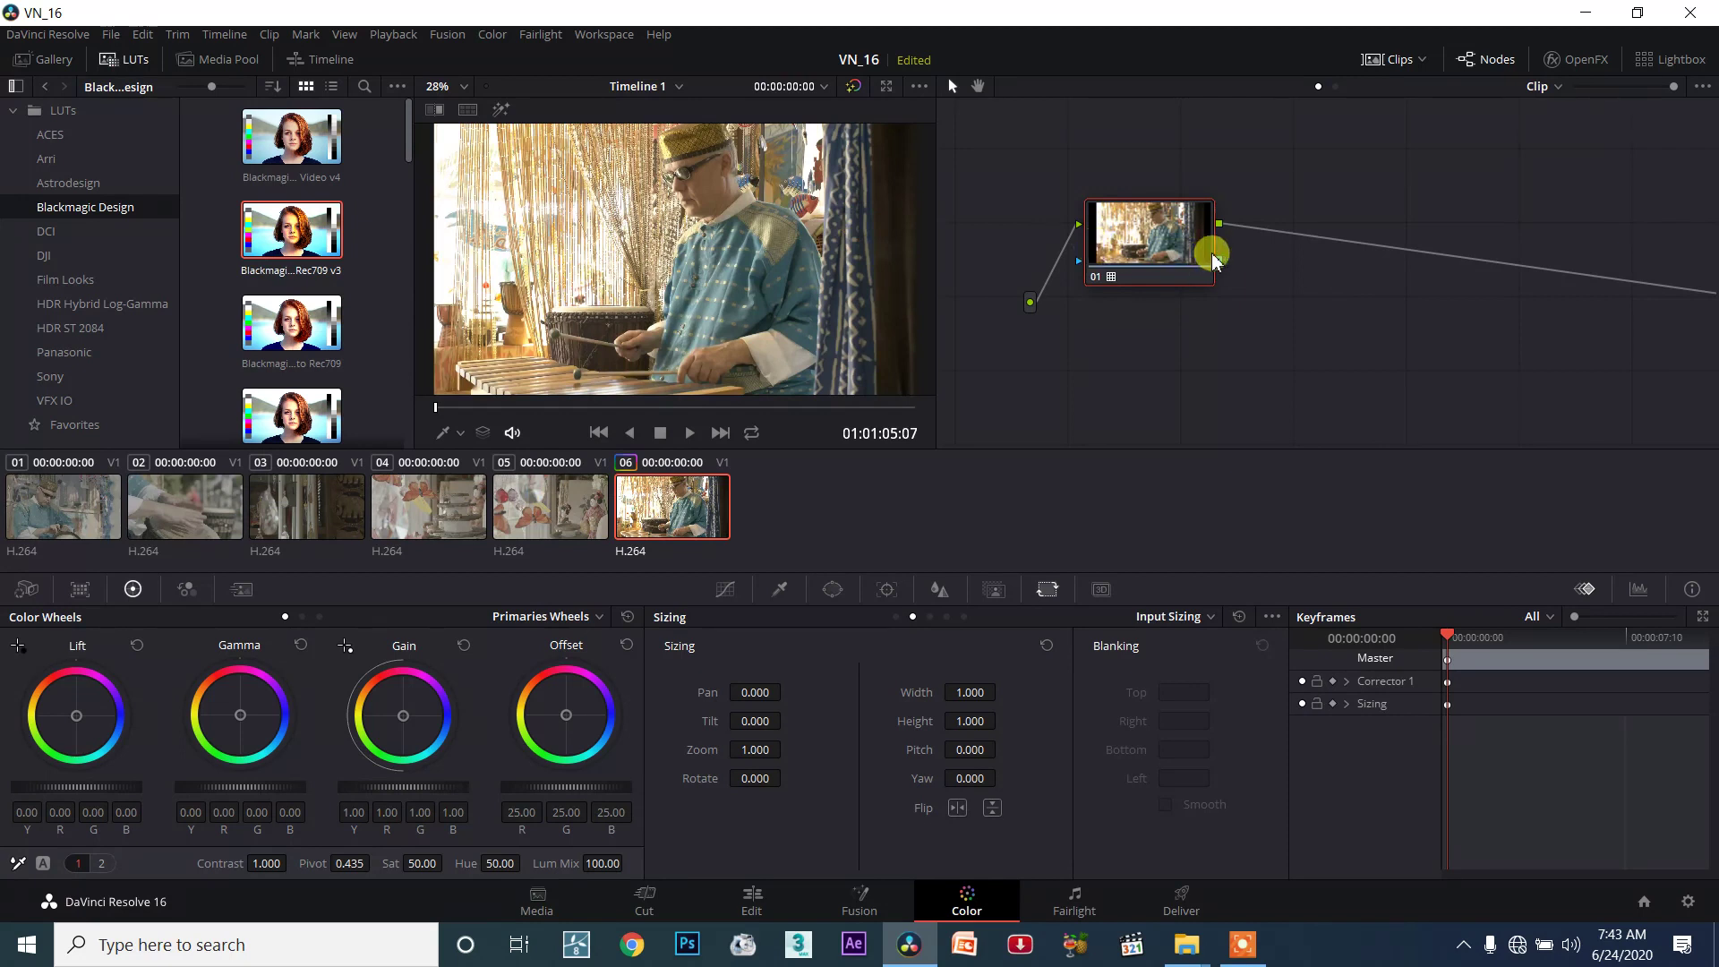
pyautogui.moveTo(1132, 268)
pyautogui.mouseDown()
pyautogui.moveTo(1166, 261)
pyautogui.moveTo(1140, 252)
pyautogui.mouseUp()
pyautogui.click(687, 438)
pyautogui.click(660, 519)
pyautogui.click(658, 527)
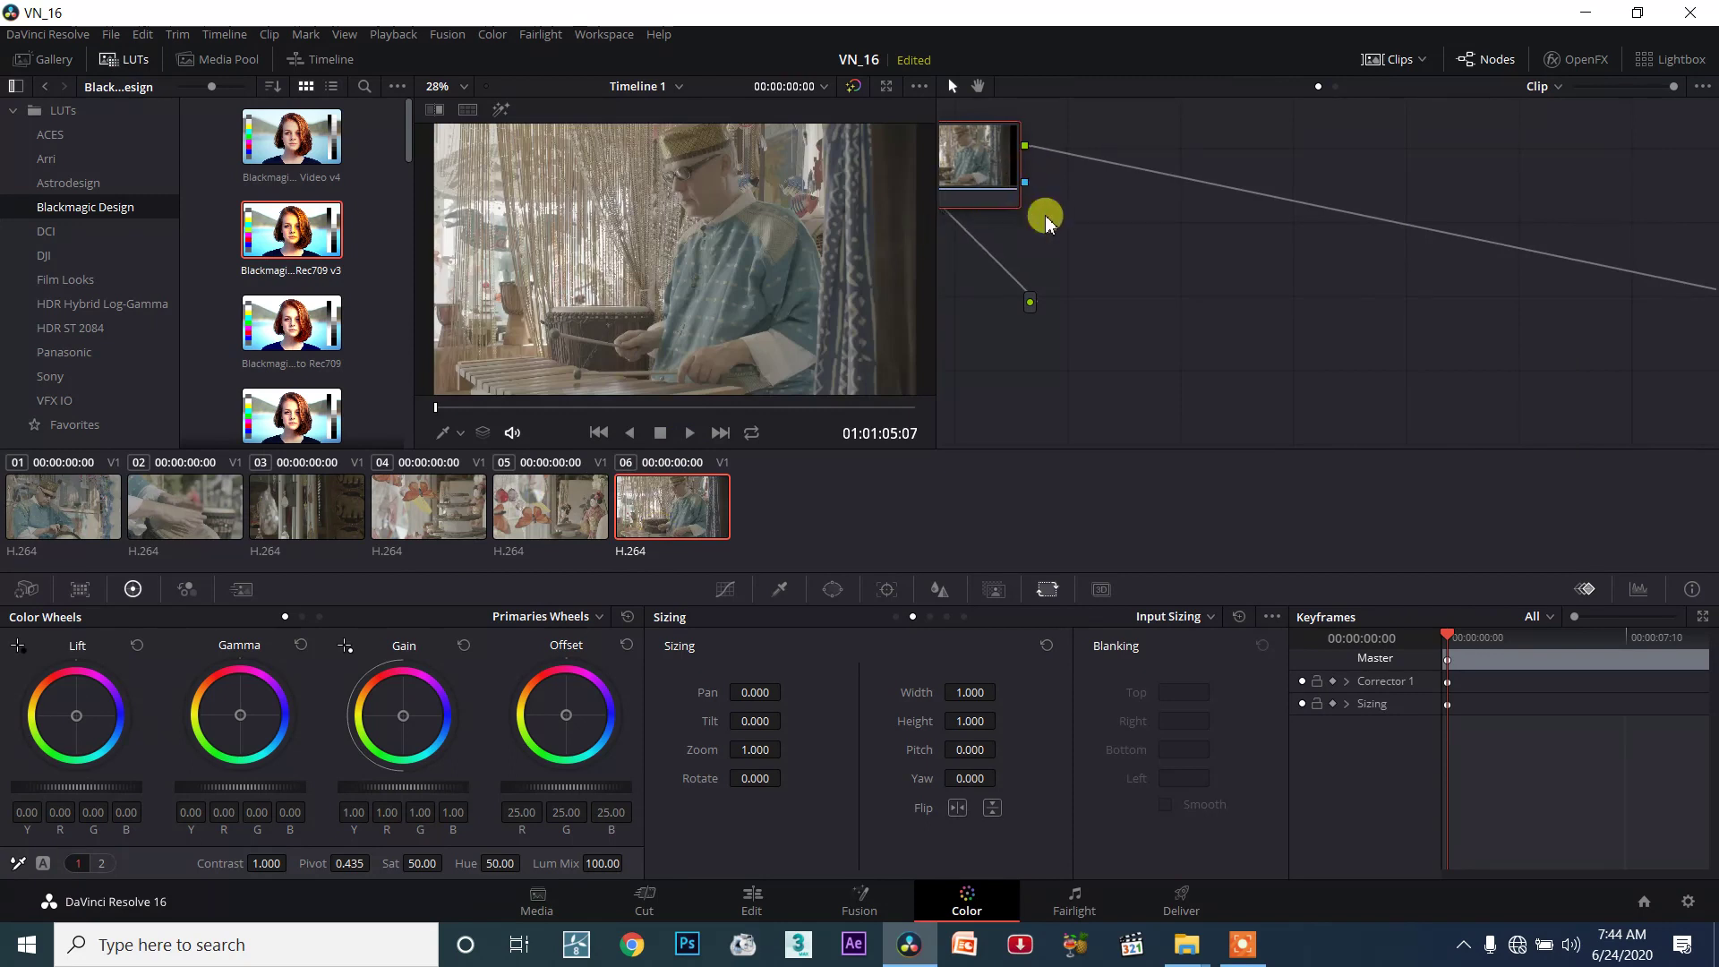
# Select clips 04, 05 and 06 and add them into a new group, Group 1.
pyautogui.moveTo(975, 165); pyautogui.dragTo(1131, 280)
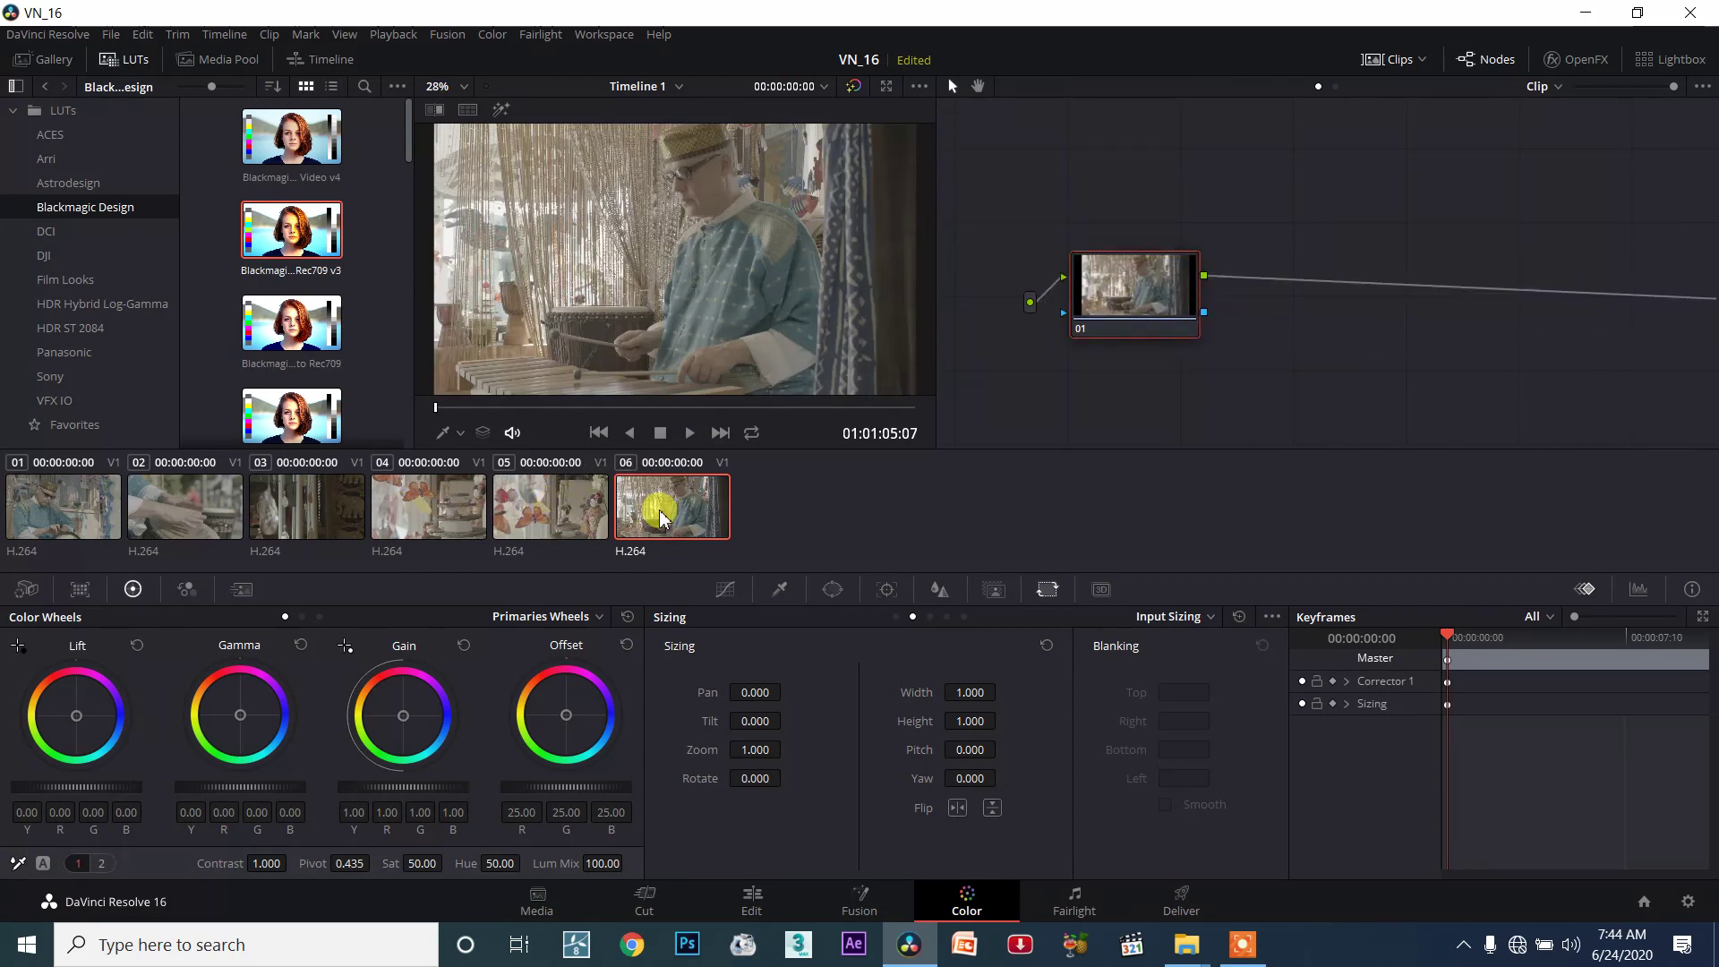
pyautogui.keyDown('ctrl'); pyautogui.click(553, 512); pyautogui.keyUp('ctrl')
pyautogui.keyDown('ctrl'); pyautogui.click(455, 492); pyautogui.keyUp('ctrl')
pyautogui.keyDown('ctrl'); pyautogui.click(660, 515); pyautogui.keyUp('ctrl')
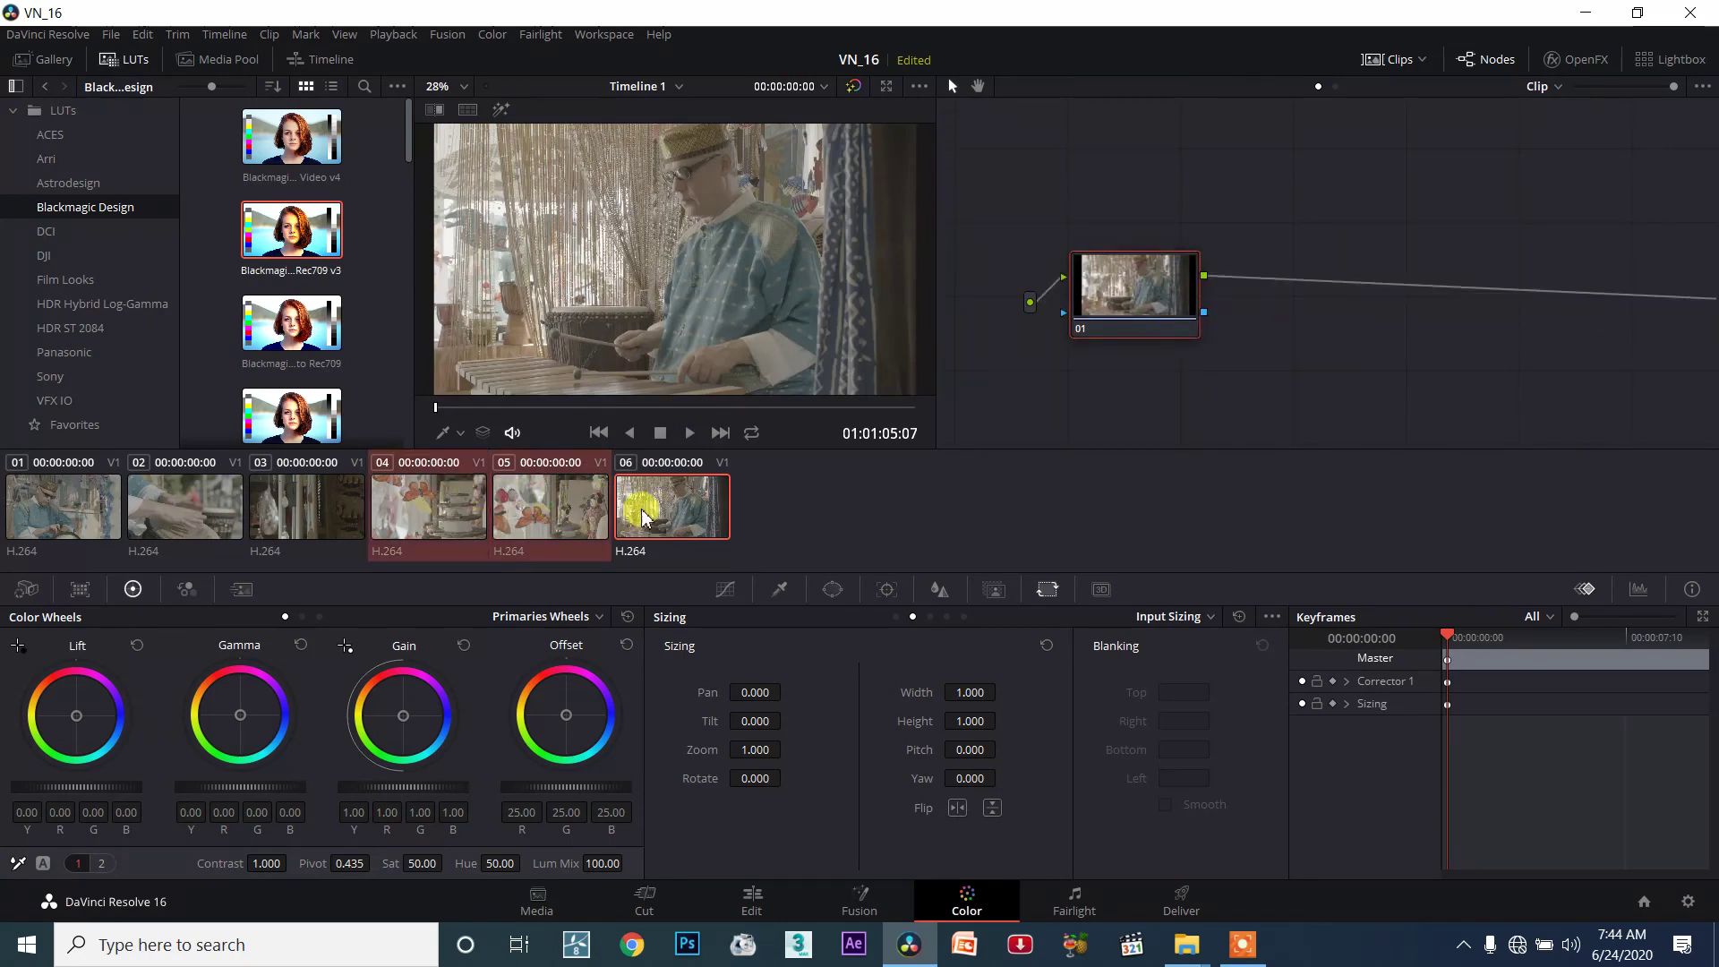
pyautogui.rightClick(660, 514)
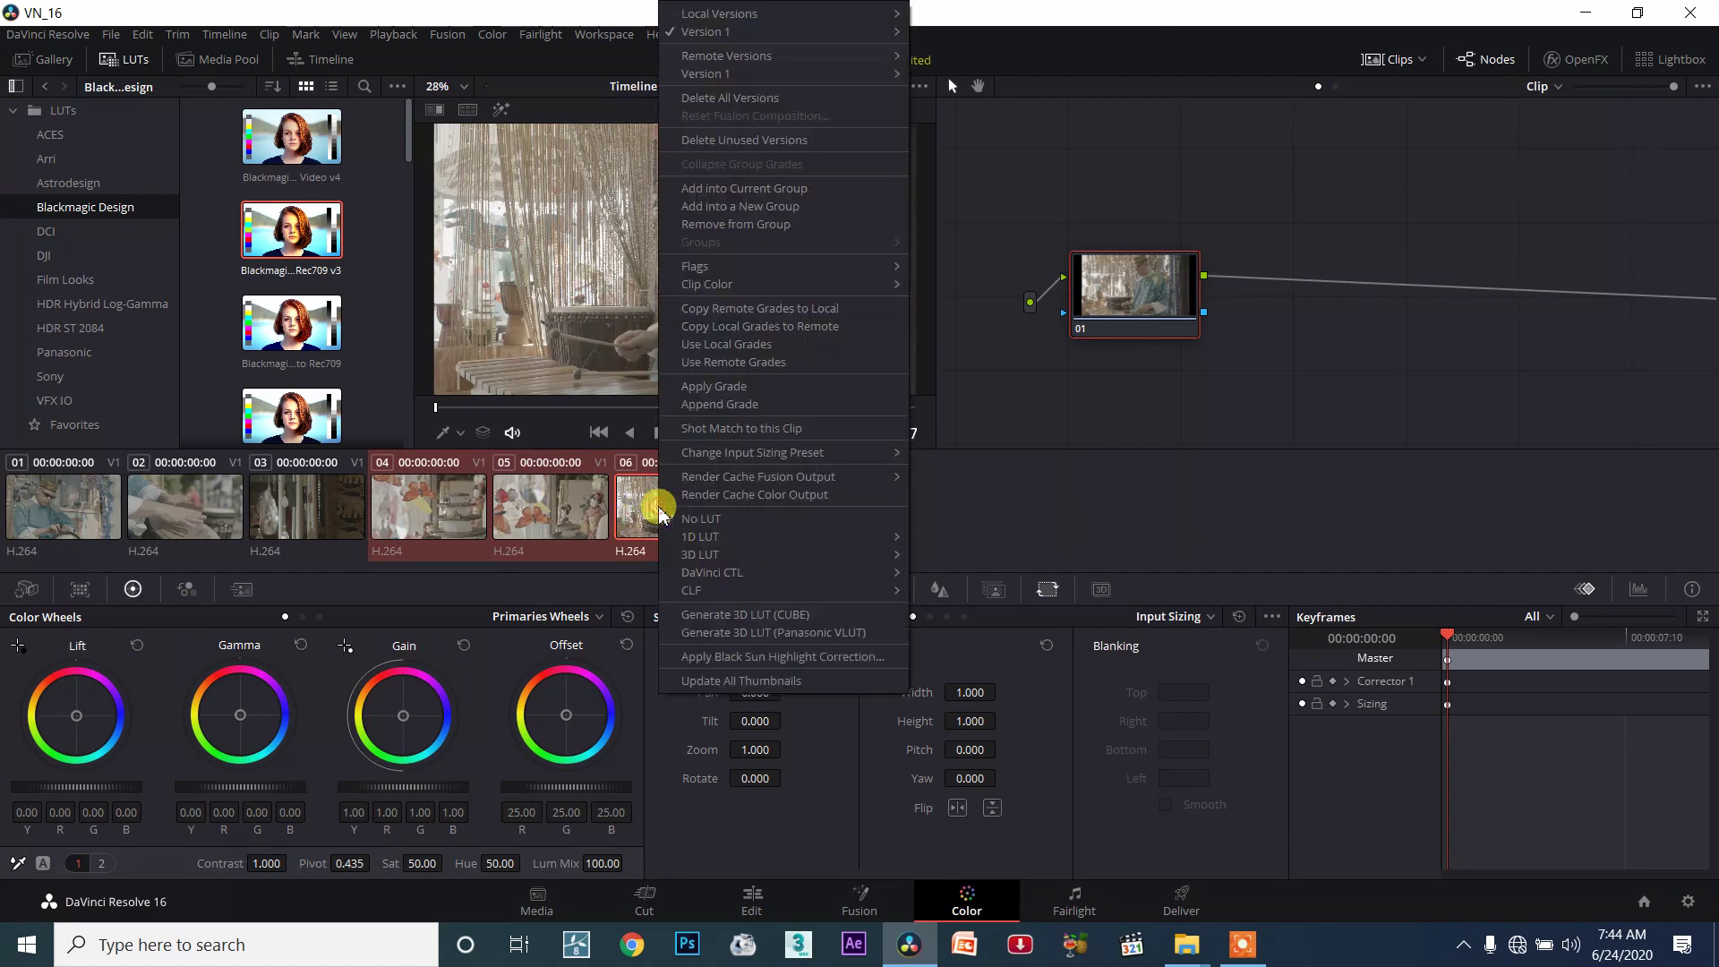
pyautogui.click(753, 206)
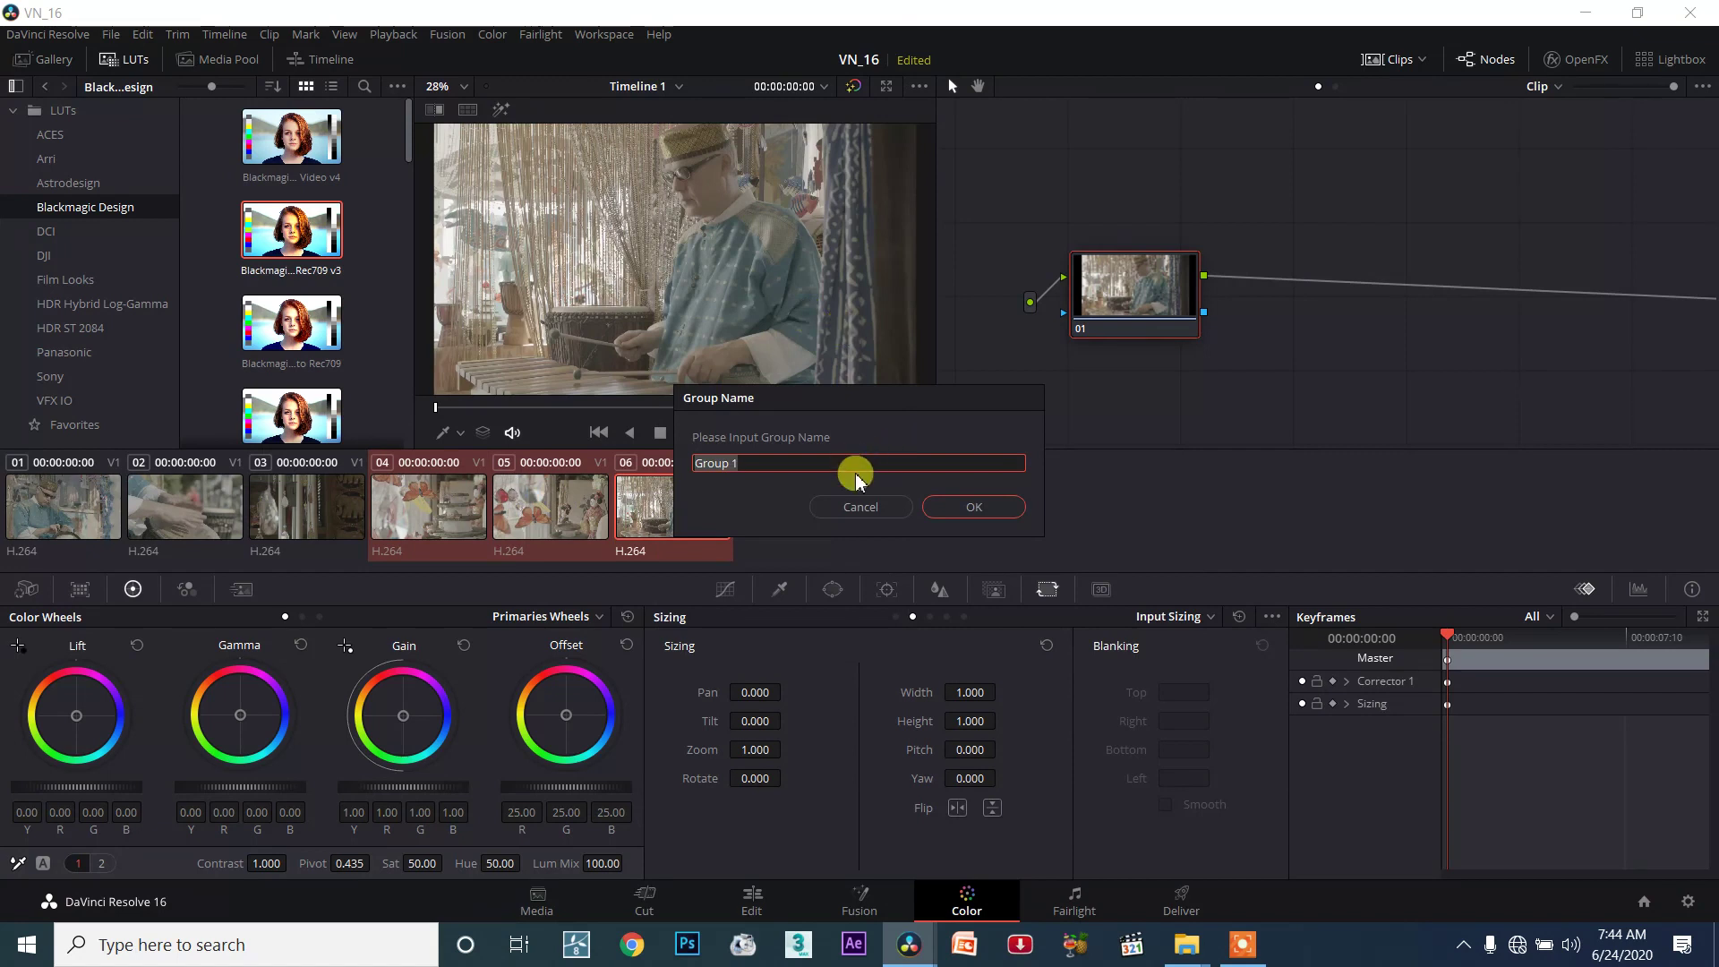
pyautogui.click(953, 504)
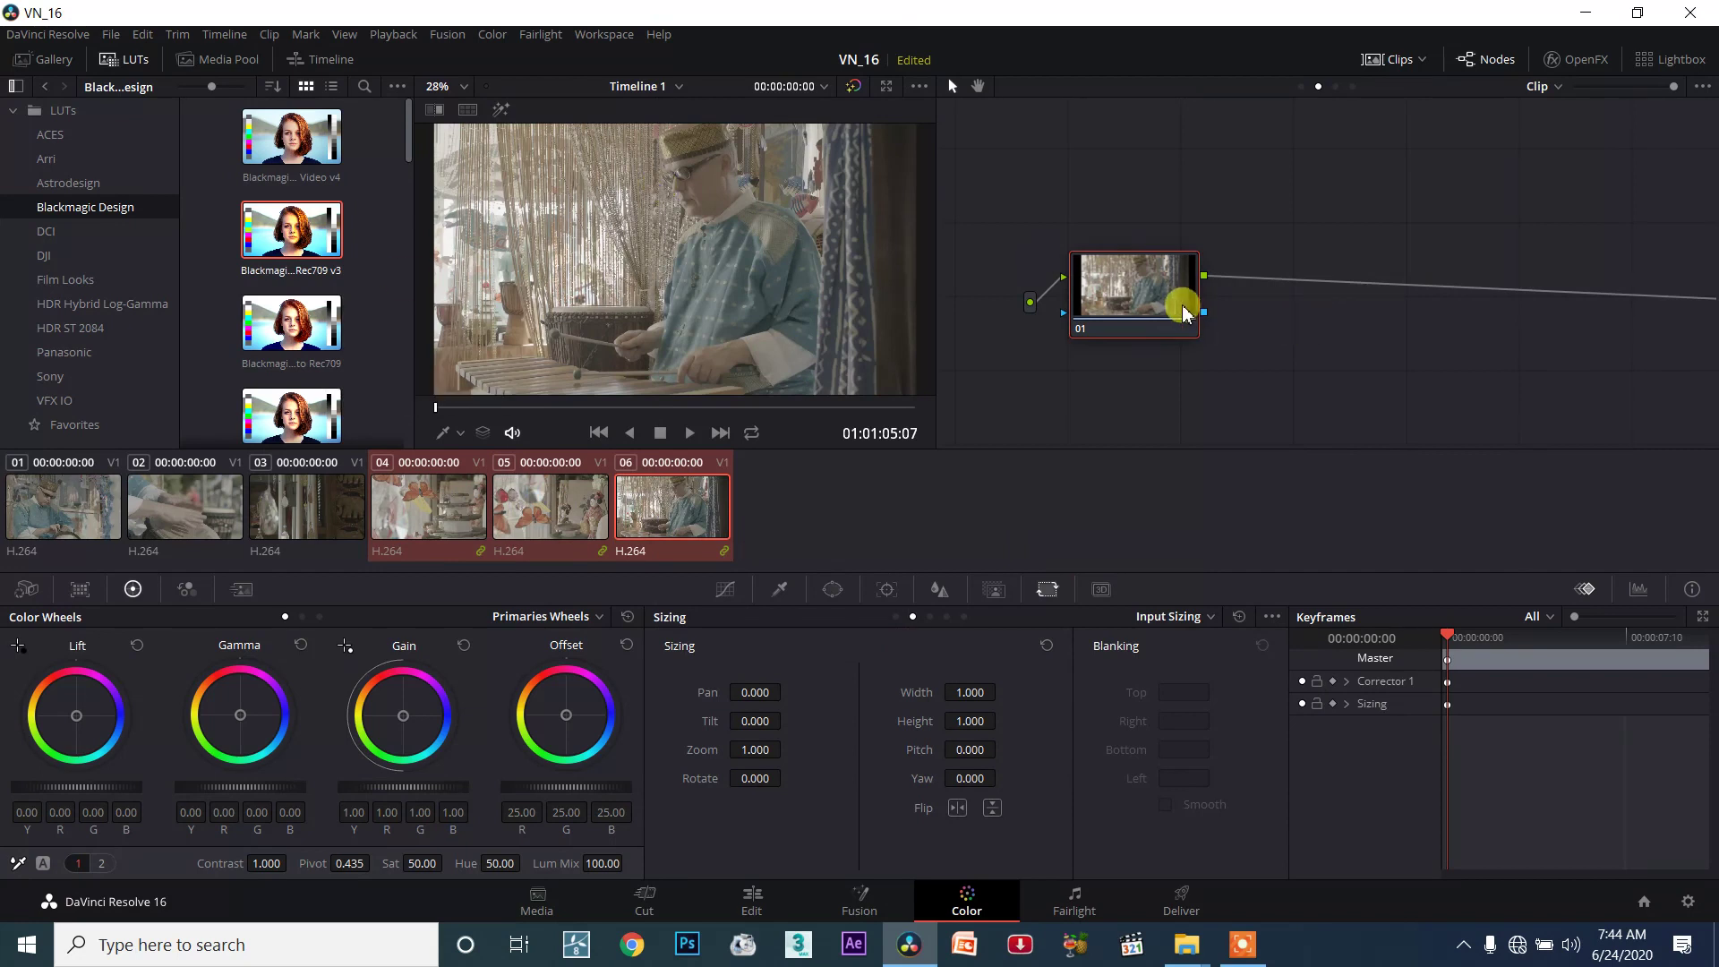
# Apply the Blackmagic 4.6K Film to Rec709 v3 LUT to clip 06 via the viewer.
pyautogui.moveTo(1181, 305); pyautogui.dragTo(1225, 235)
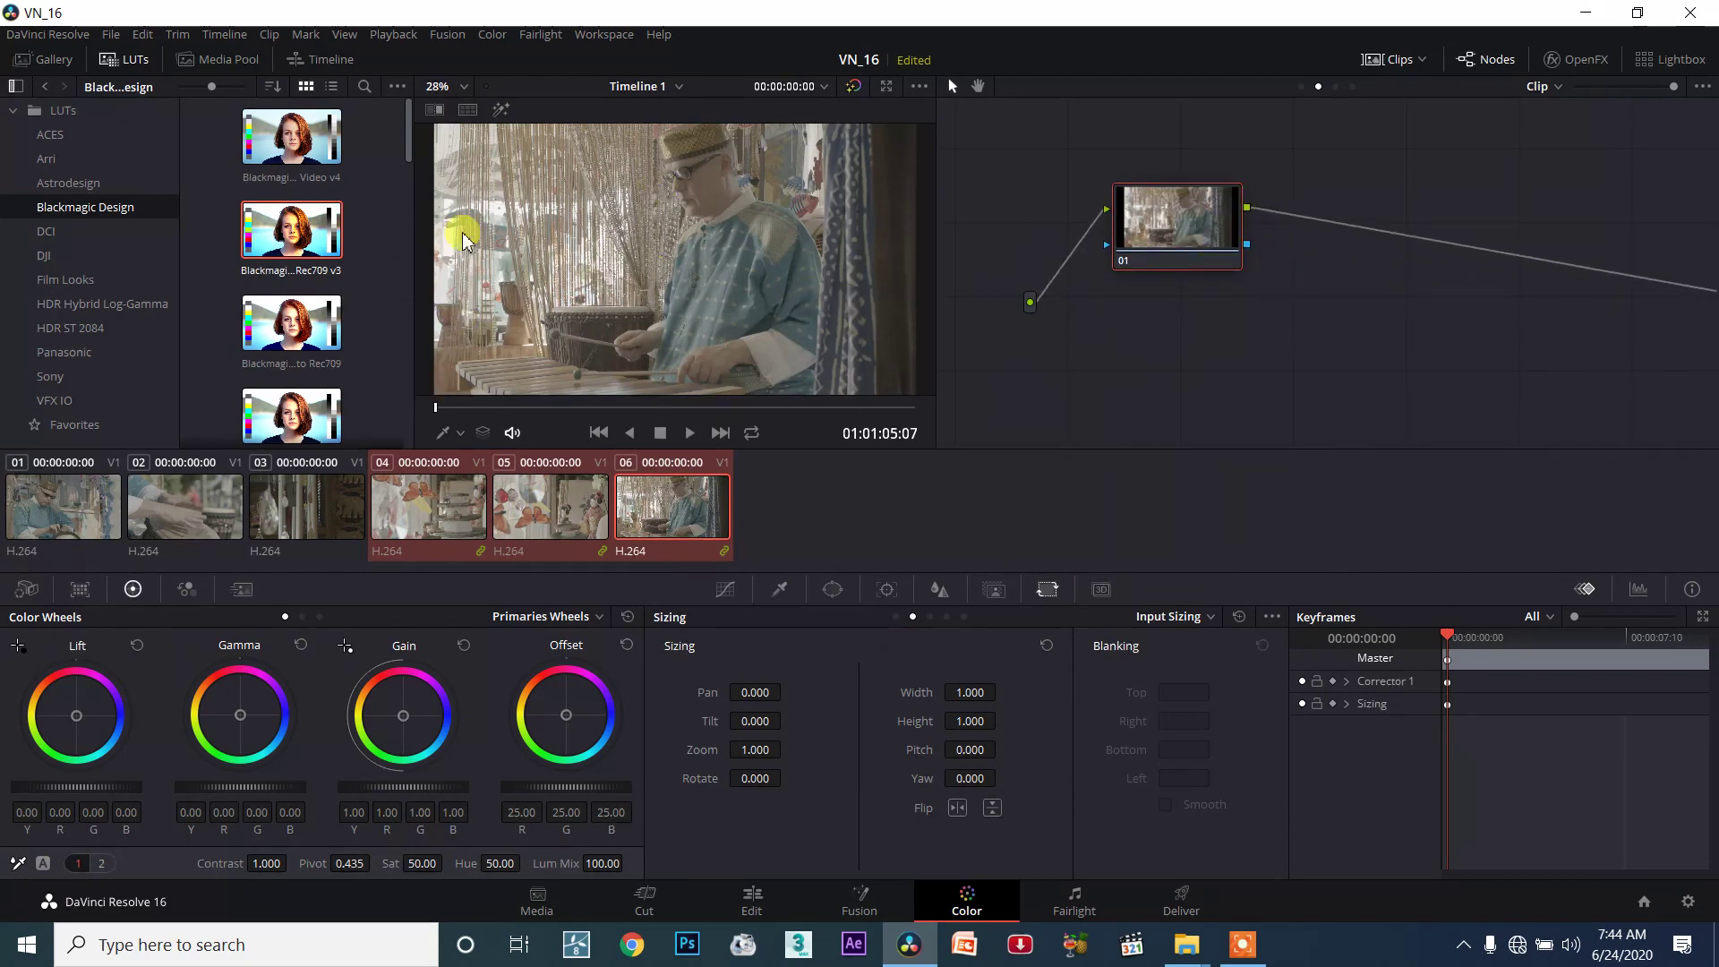
pyautogui.moveTo(292, 229); pyautogui.dragTo(689, 501)
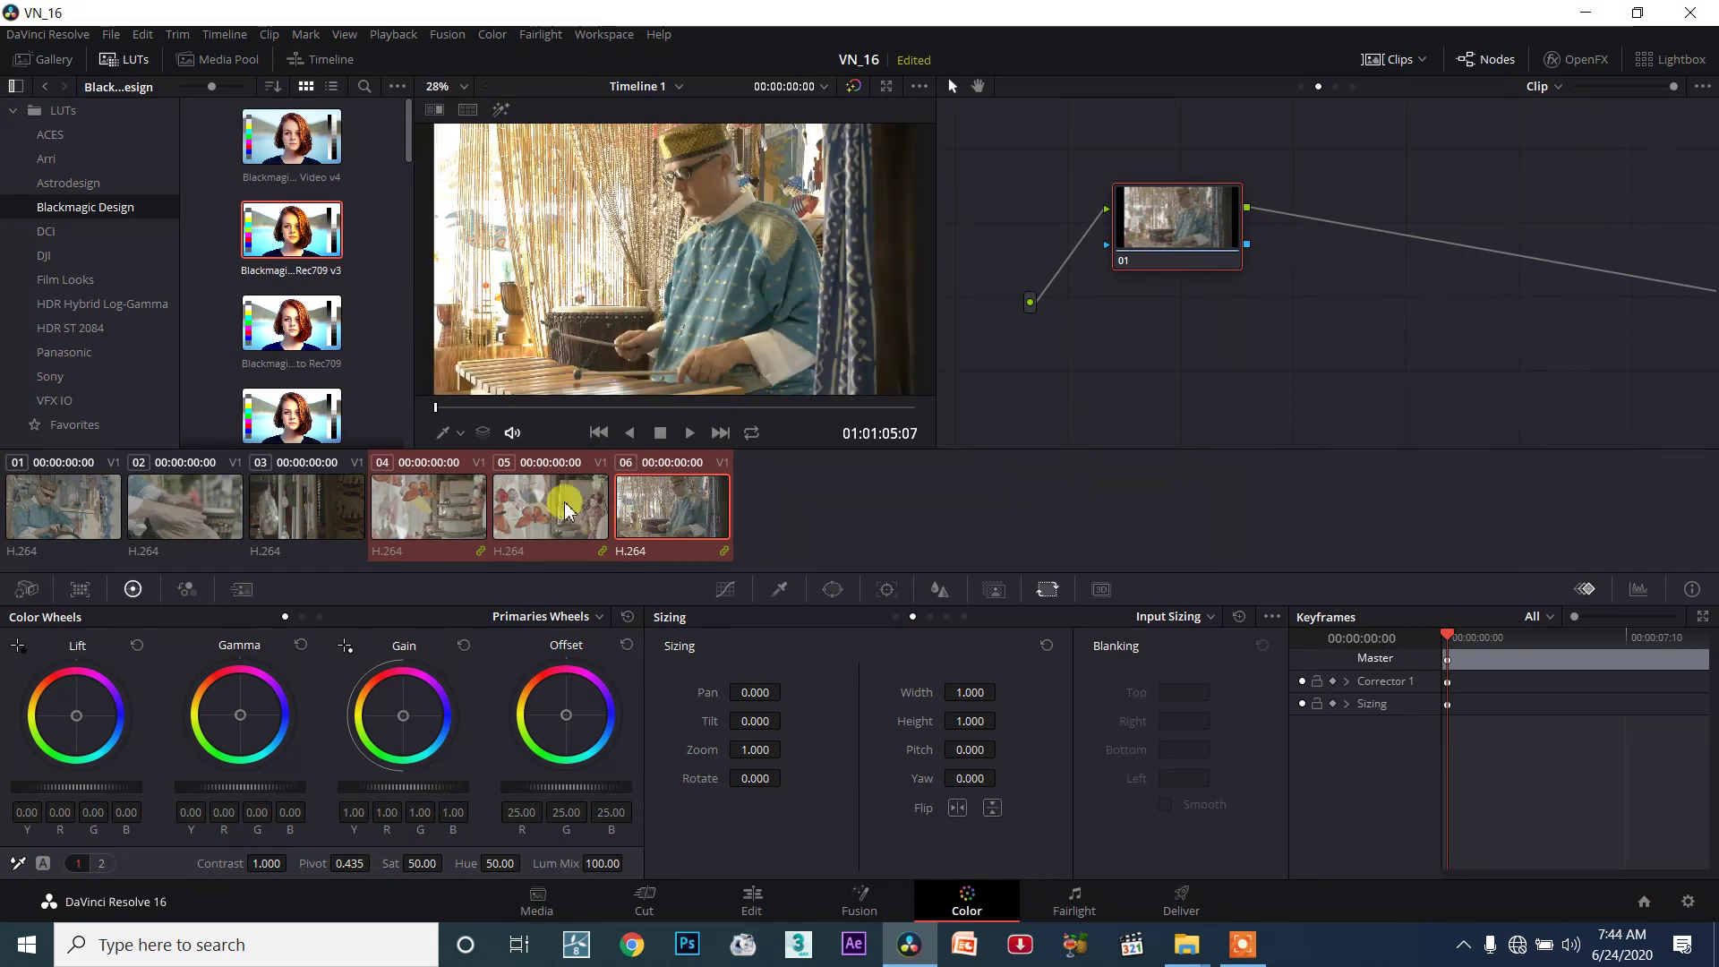
pyautogui.click(565, 507)
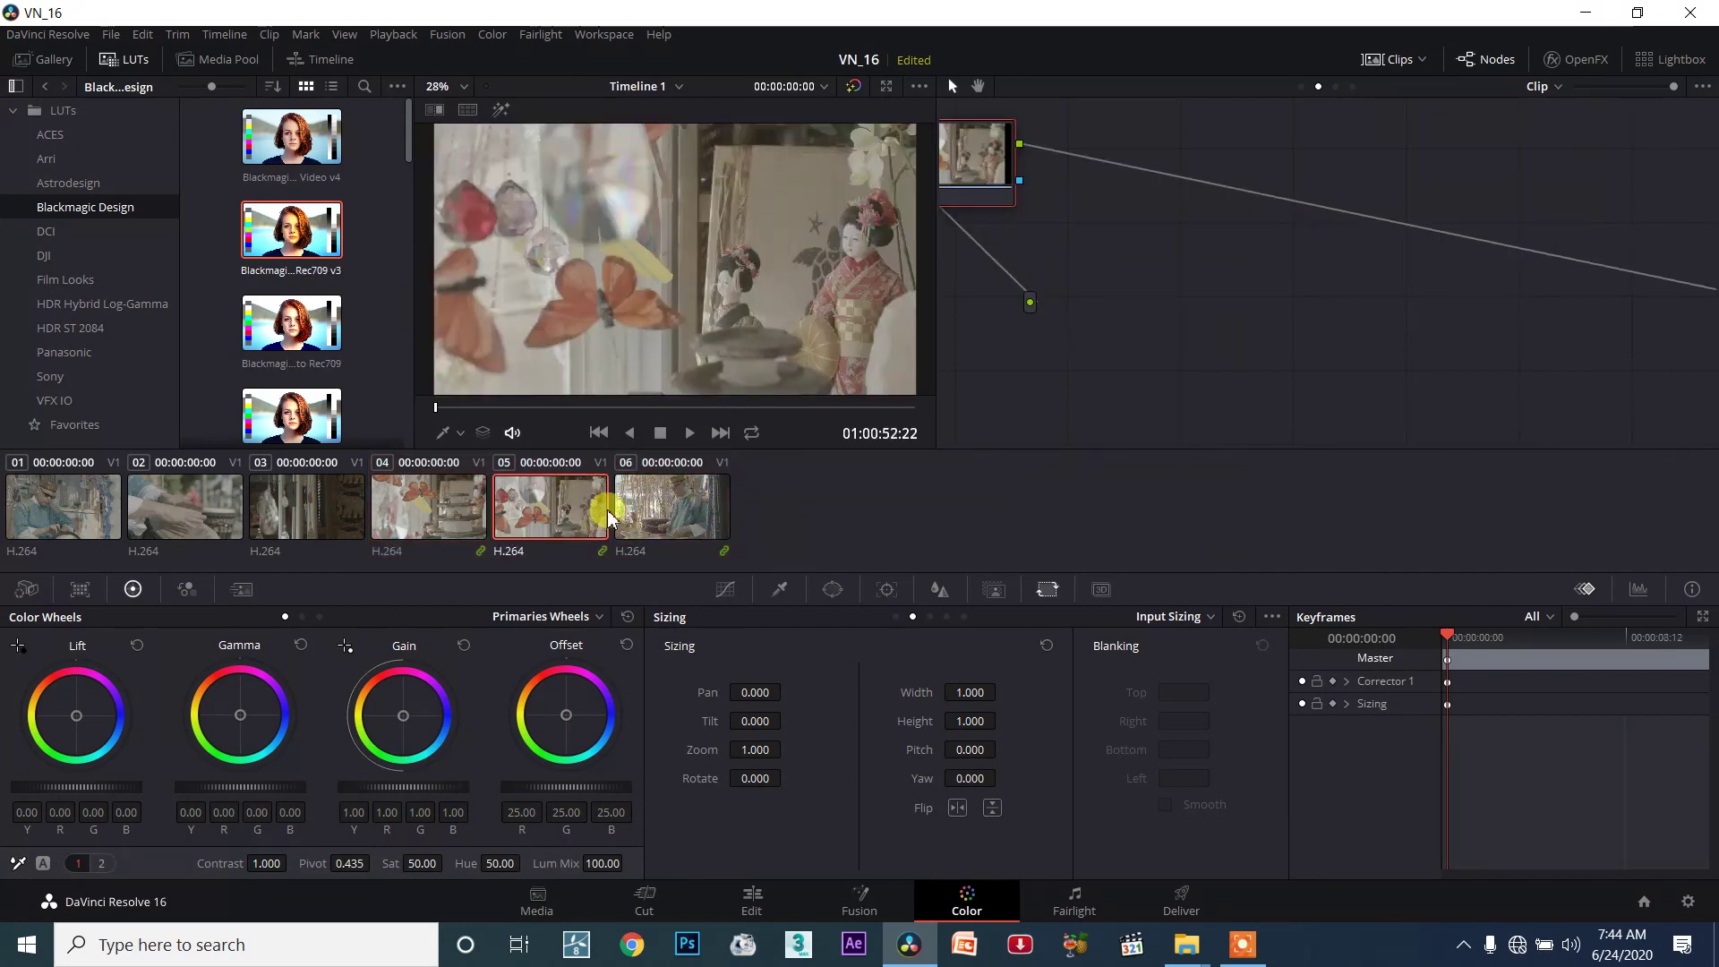
pyautogui.click(667, 517)
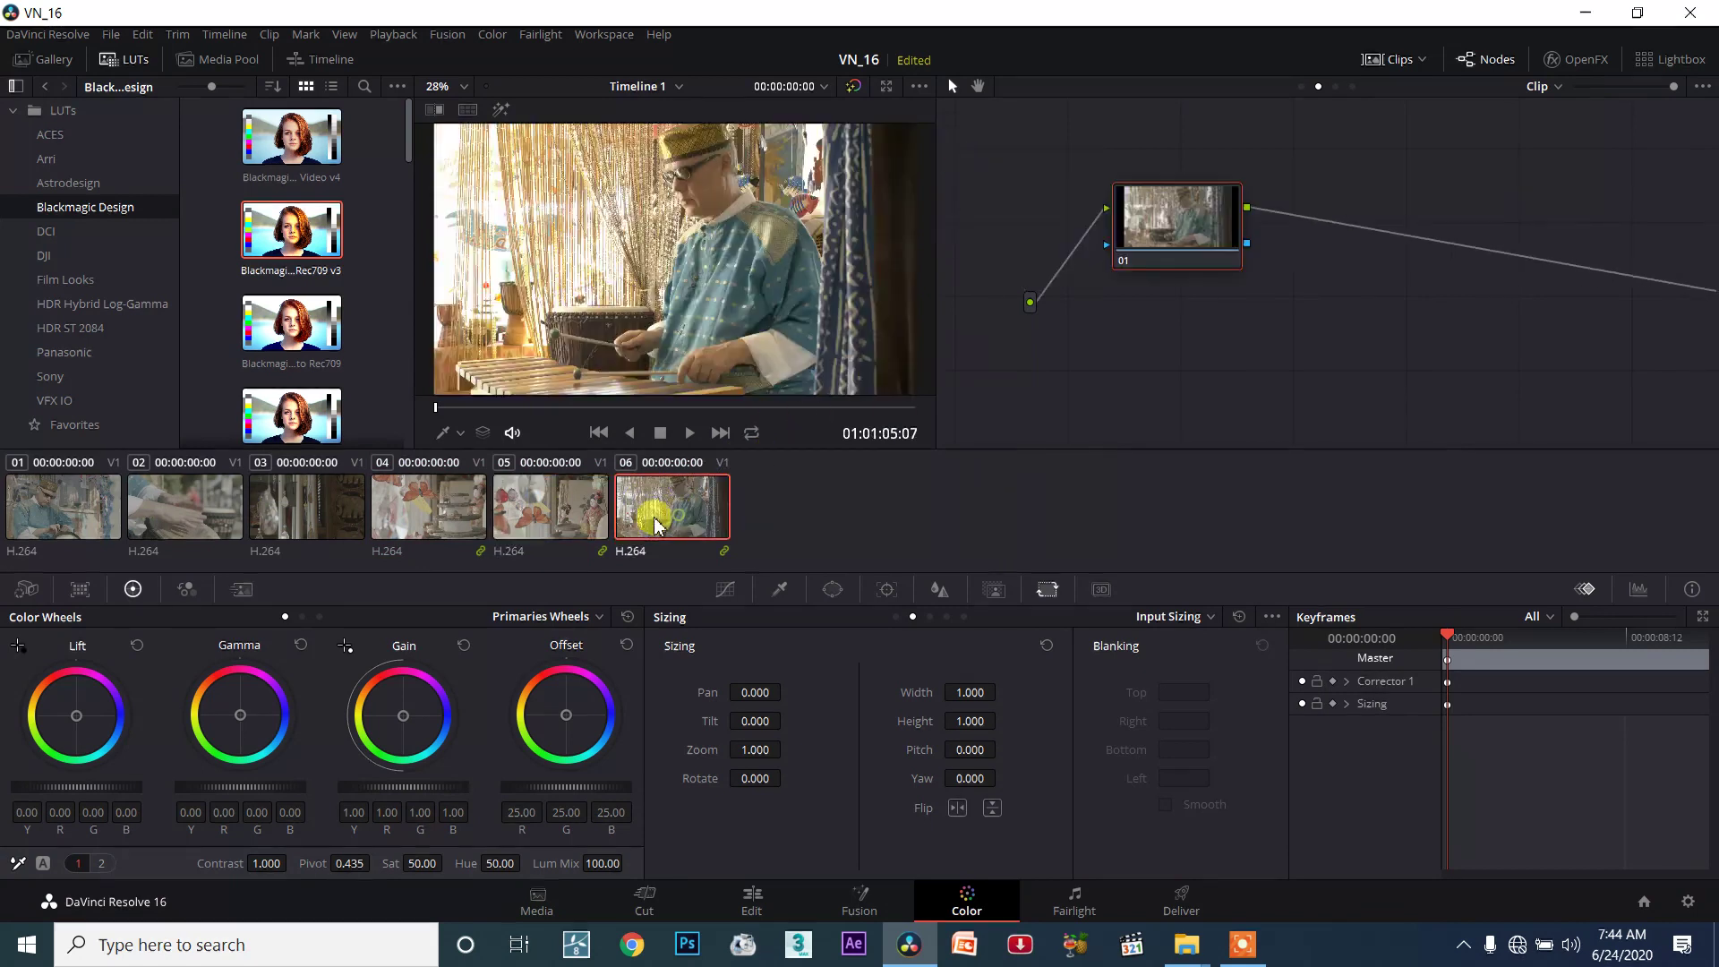
# With clips 04–06 selected, check clip 06's 3D LUT and list the grading levels.
pyautogui.keyDown('ctrl'); pyautogui.click(523, 510); pyautogui.keyUp('ctrl')
pyautogui.keyDown('ctrl'); pyautogui.click(452, 503); pyautogui.keyUp('ctrl')
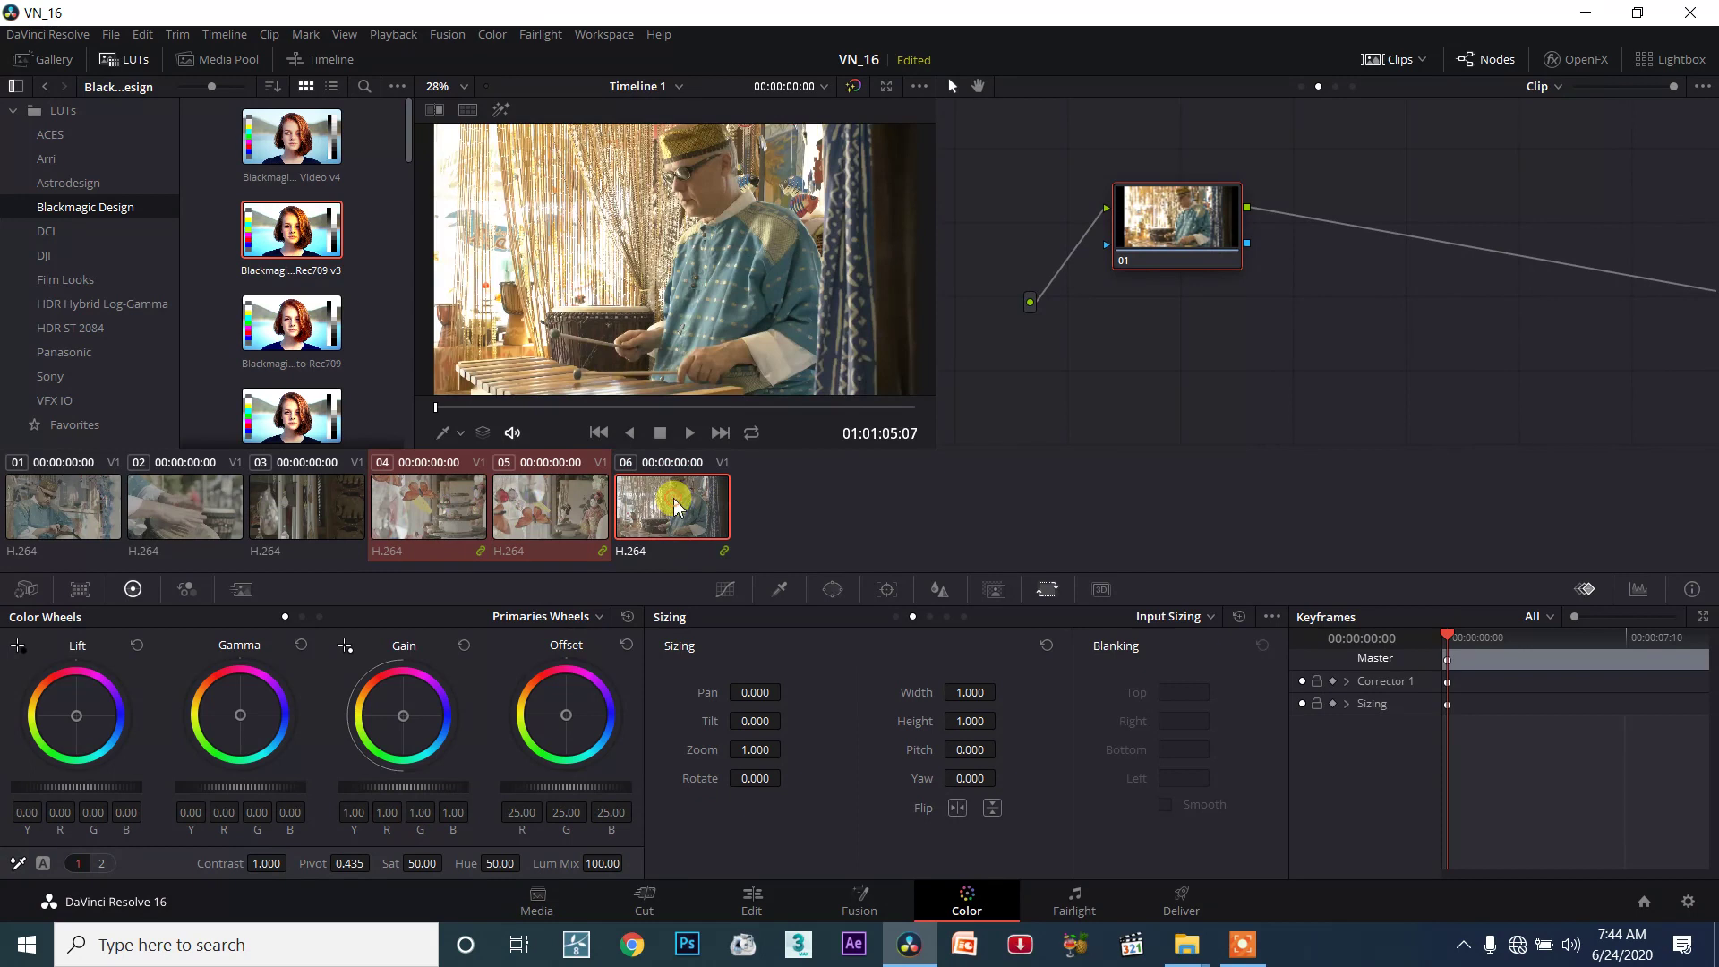
pyautogui.rightClick(674, 506)
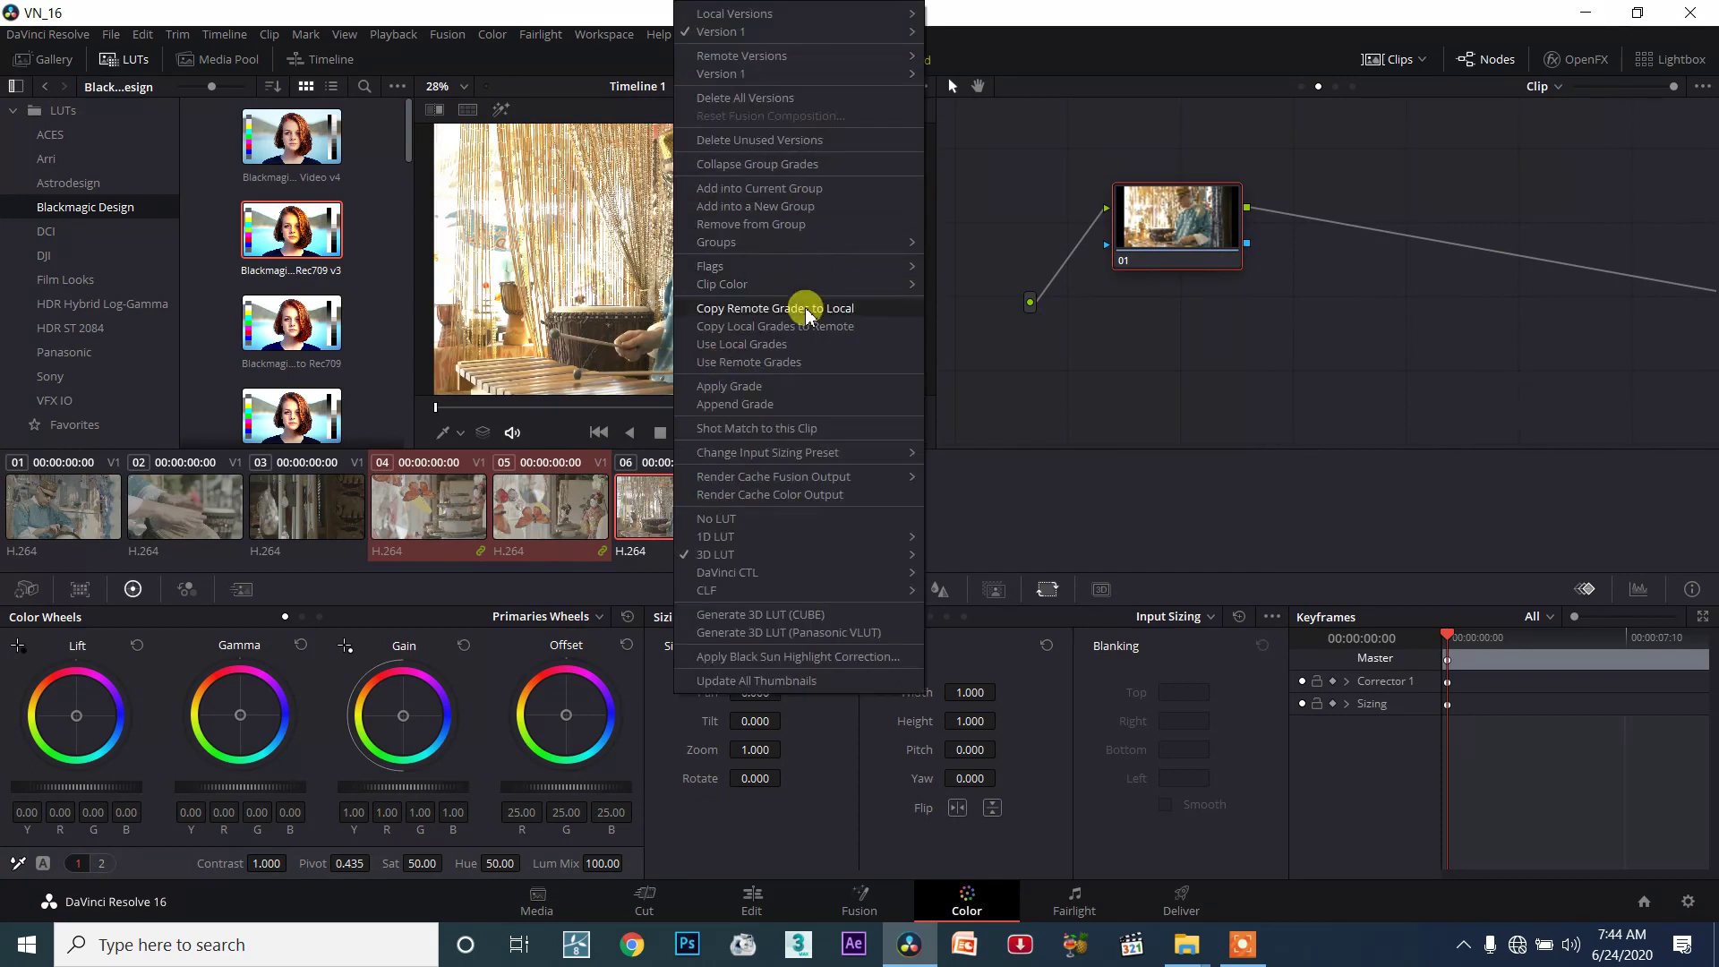
pyautogui.click(1284, 353)
pyautogui.click(1541, 87)
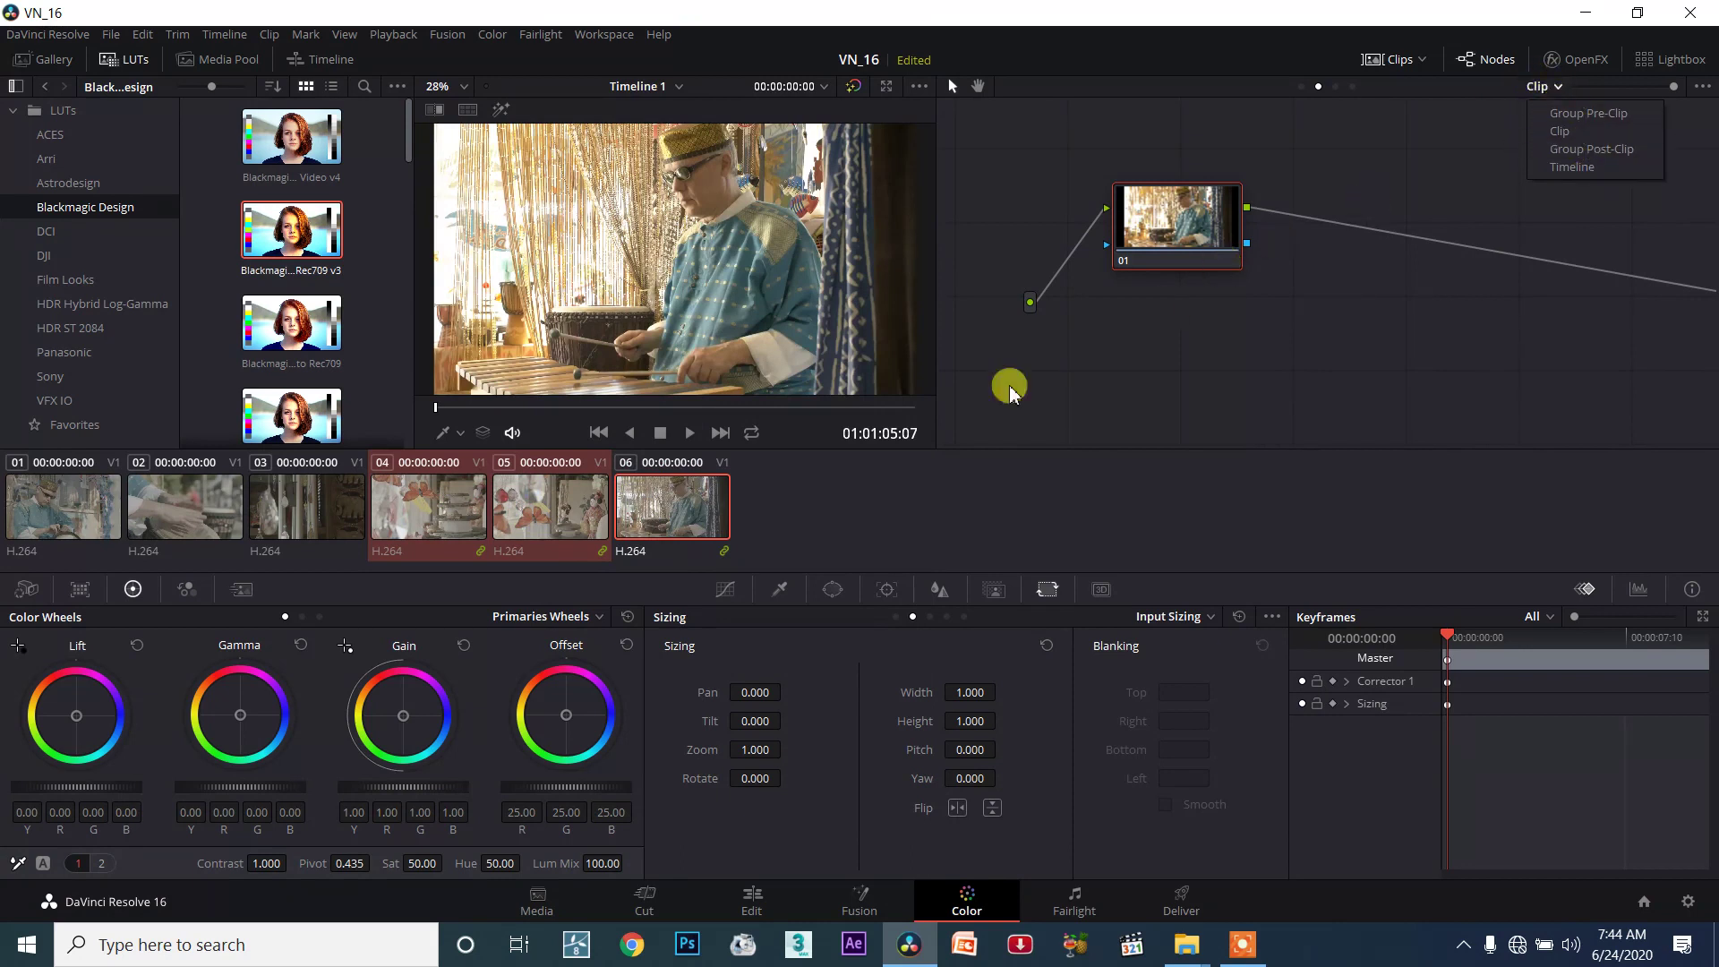
# At the Group Post-Clip level, apply a LUT to the group node and preview clips 05, 04, 06.
pyautogui.click(1580, 150)
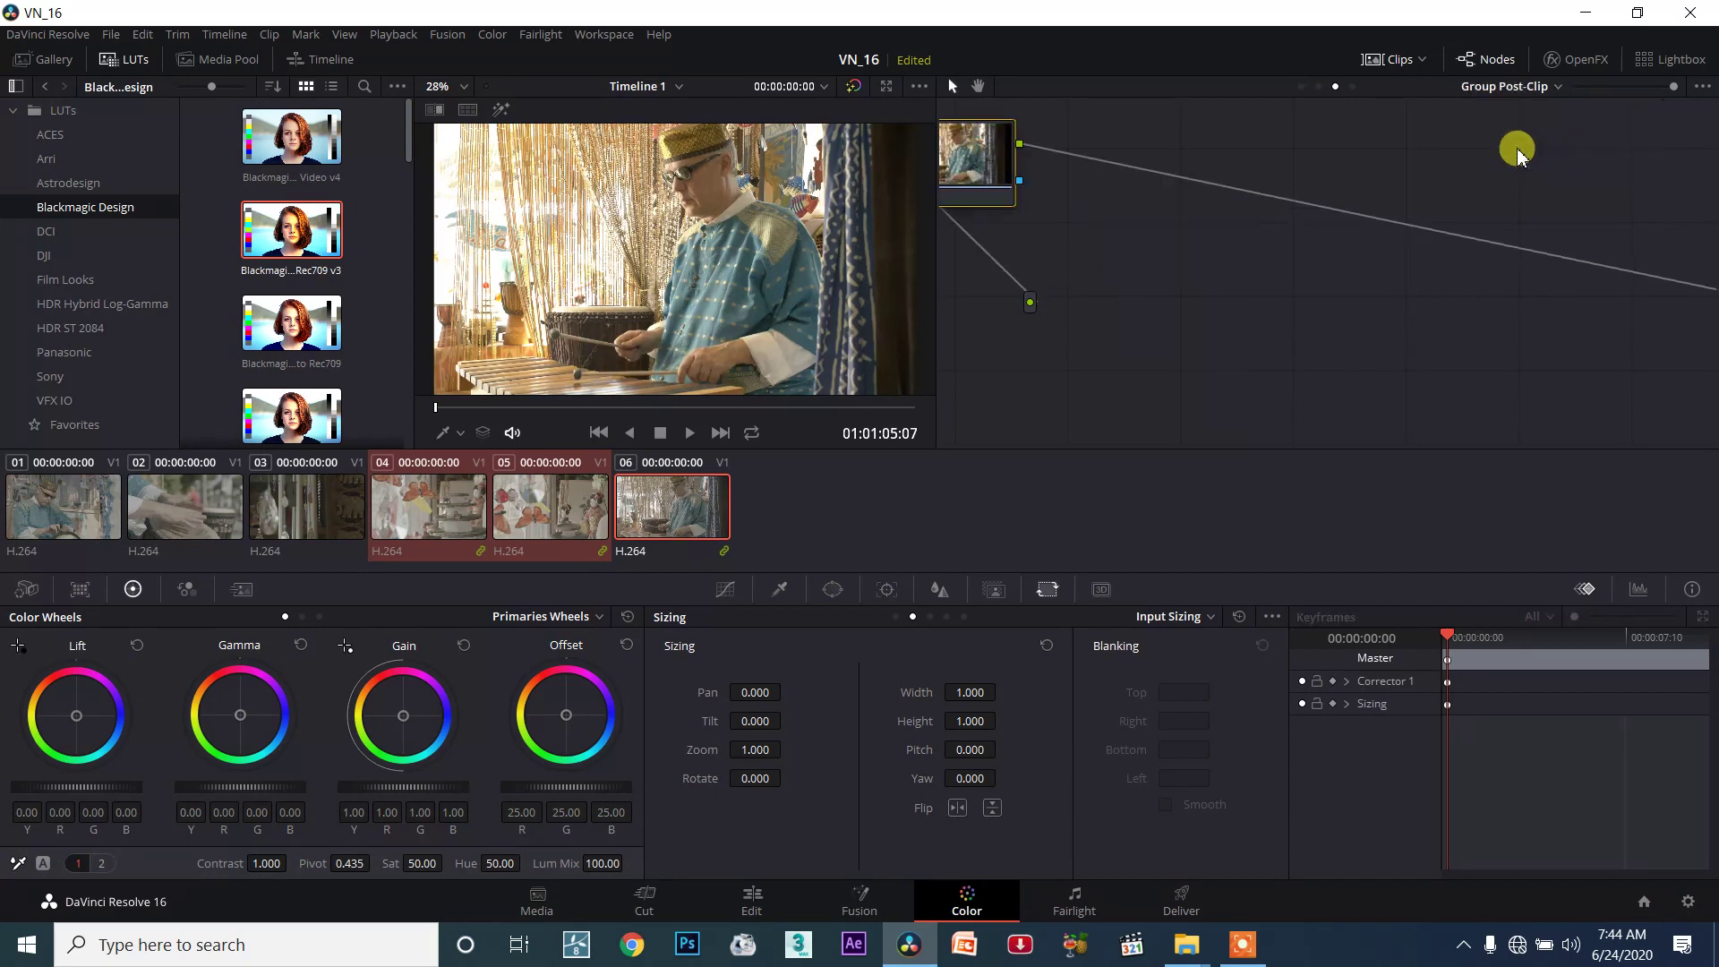
pyautogui.moveTo(292, 229); pyautogui.dragTo(975, 159)
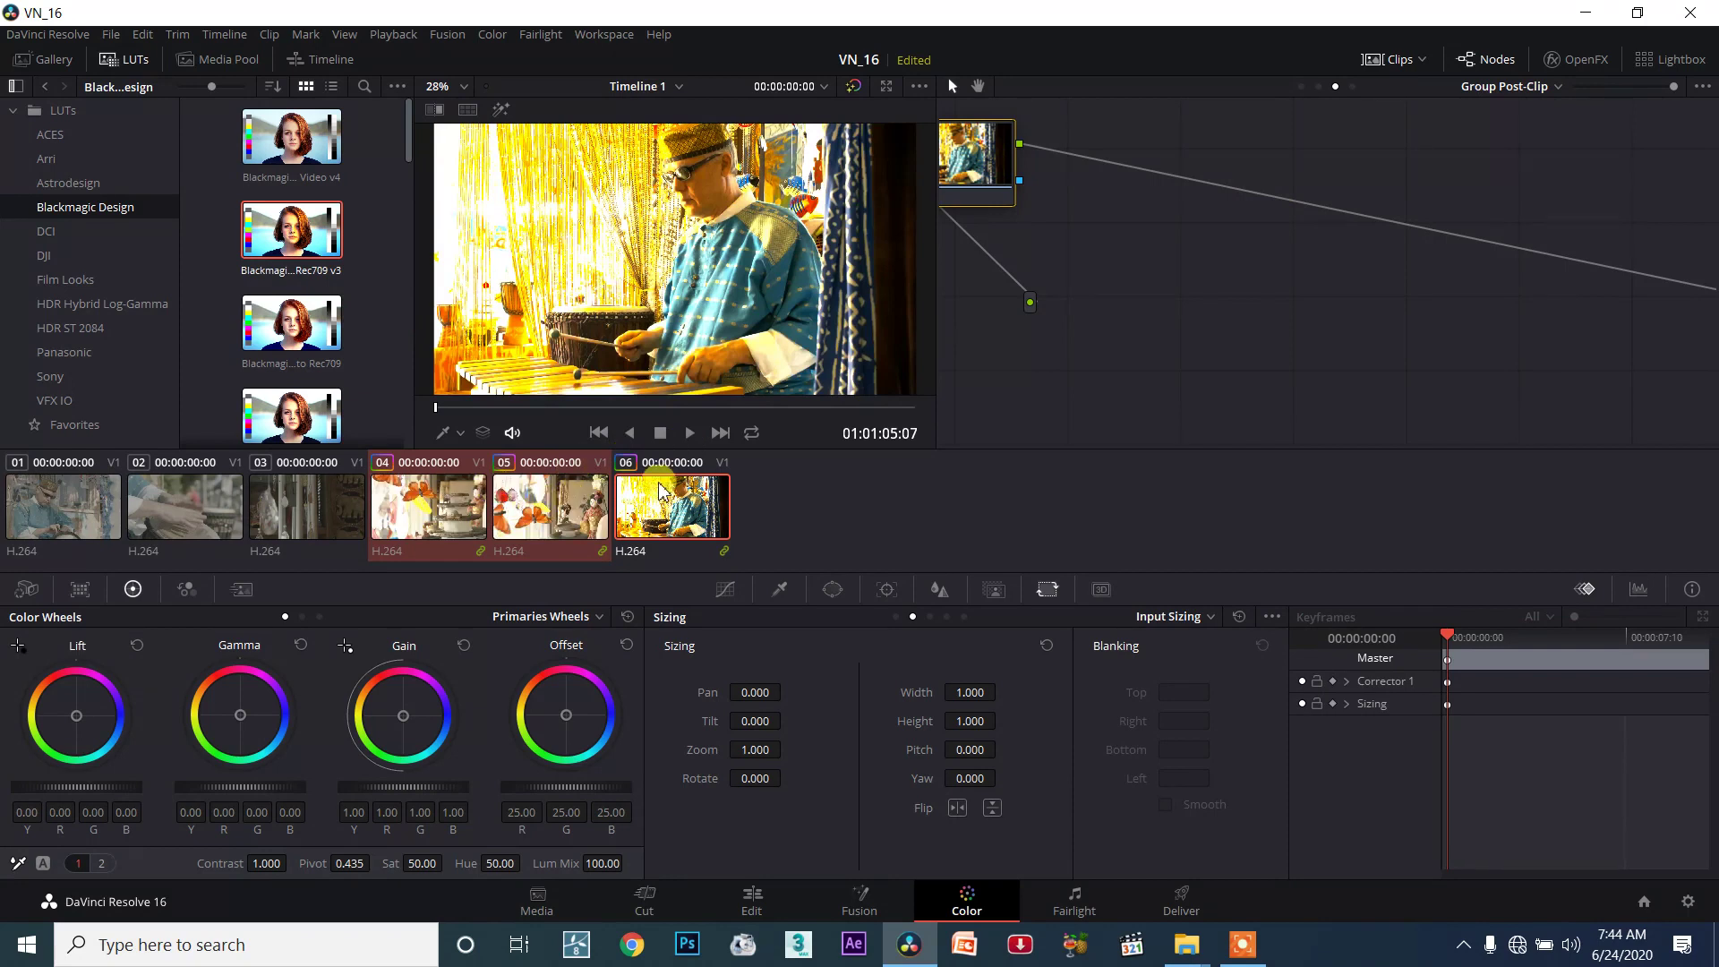
pyautogui.moveTo(985, 154); pyautogui.dragTo(1193, 239)
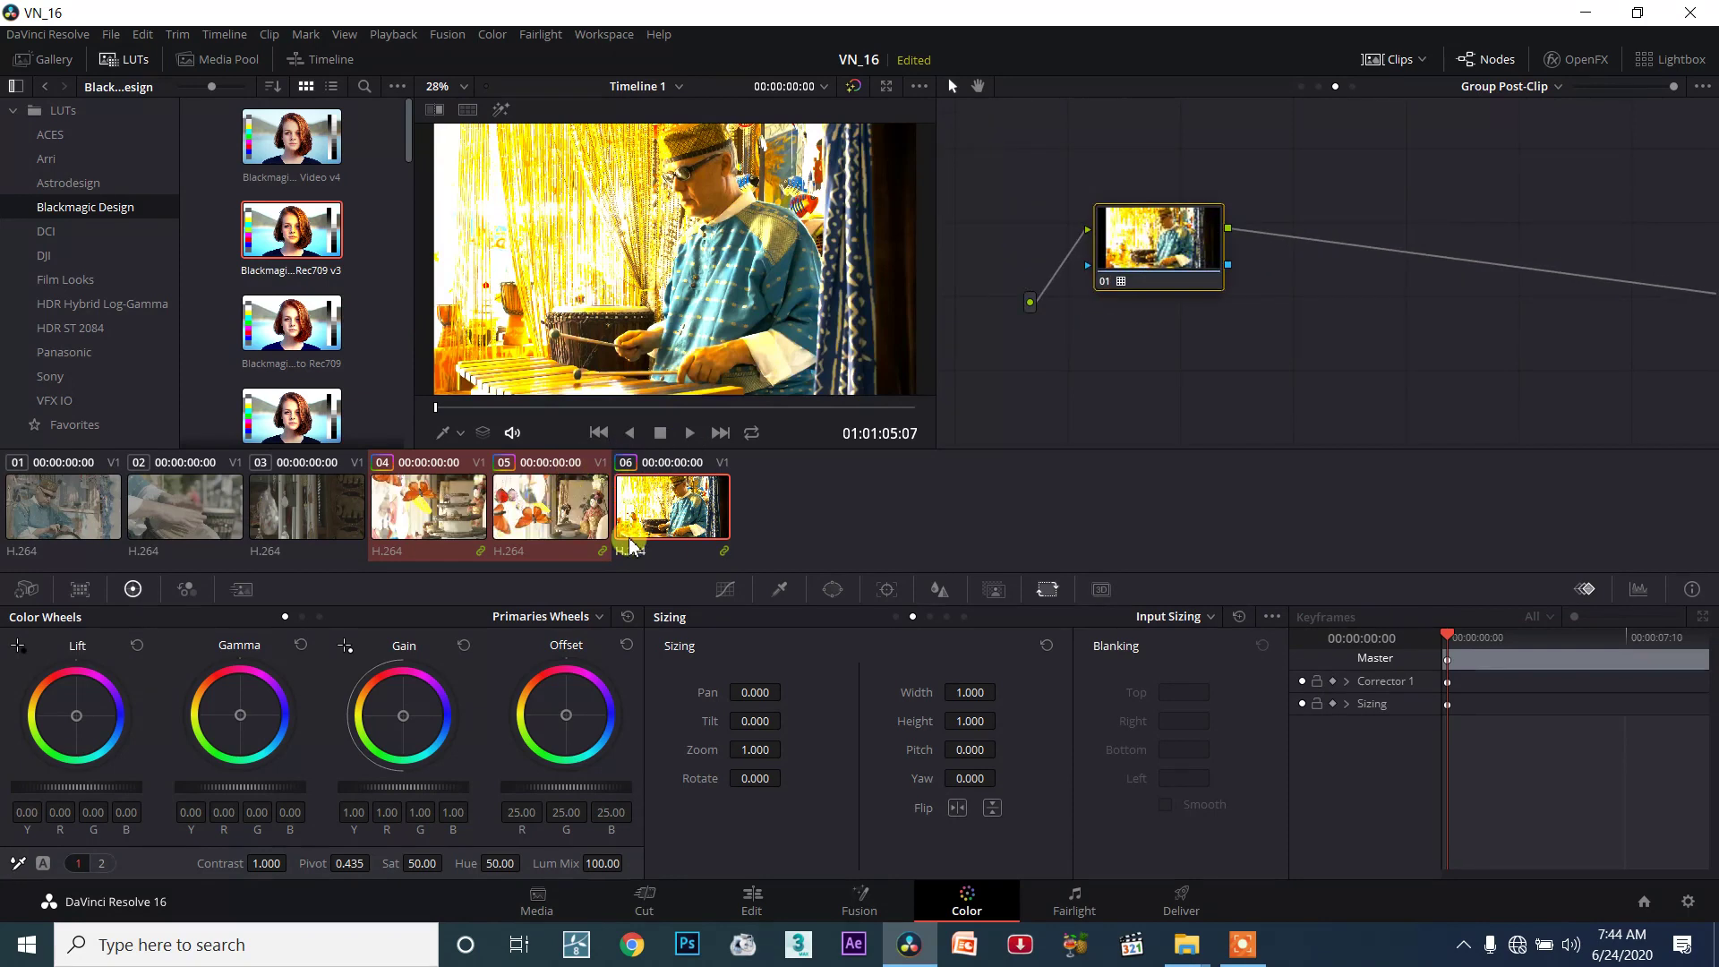
pyautogui.click(519, 522)
pyautogui.click(433, 521)
pyautogui.click(666, 526)
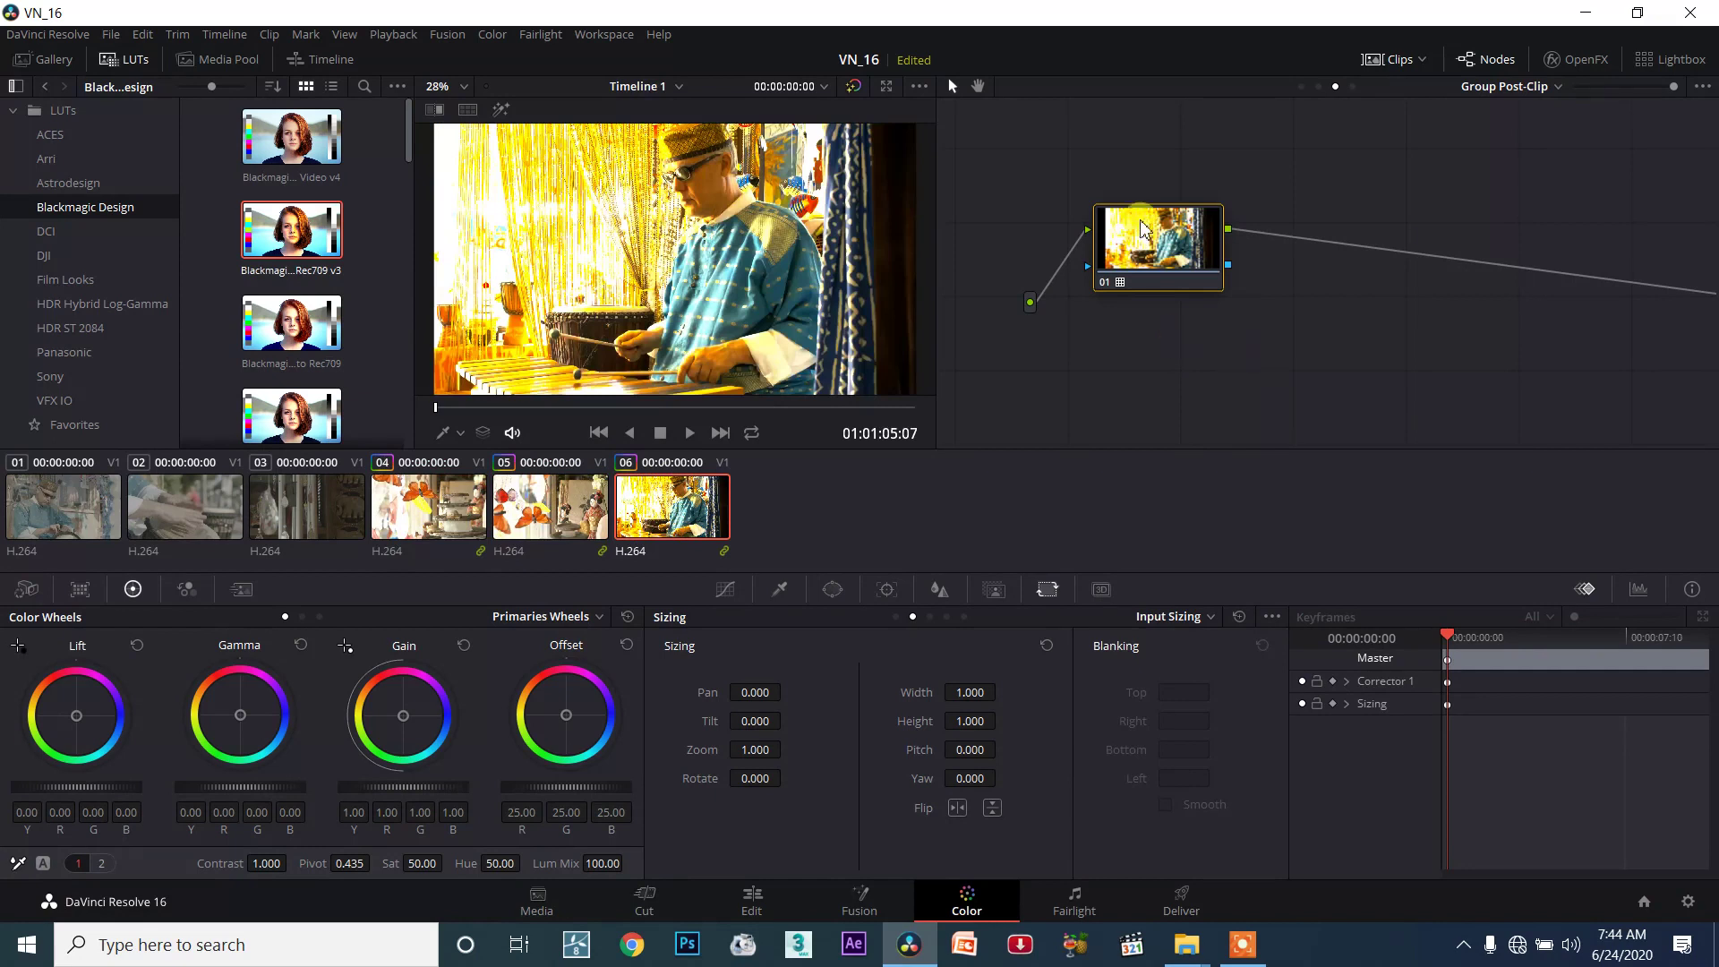
# Reset the group post-clip node so its LUT is removed.
pyautogui.rightClick(1058, 315)
pyautogui.click(1073, 326)
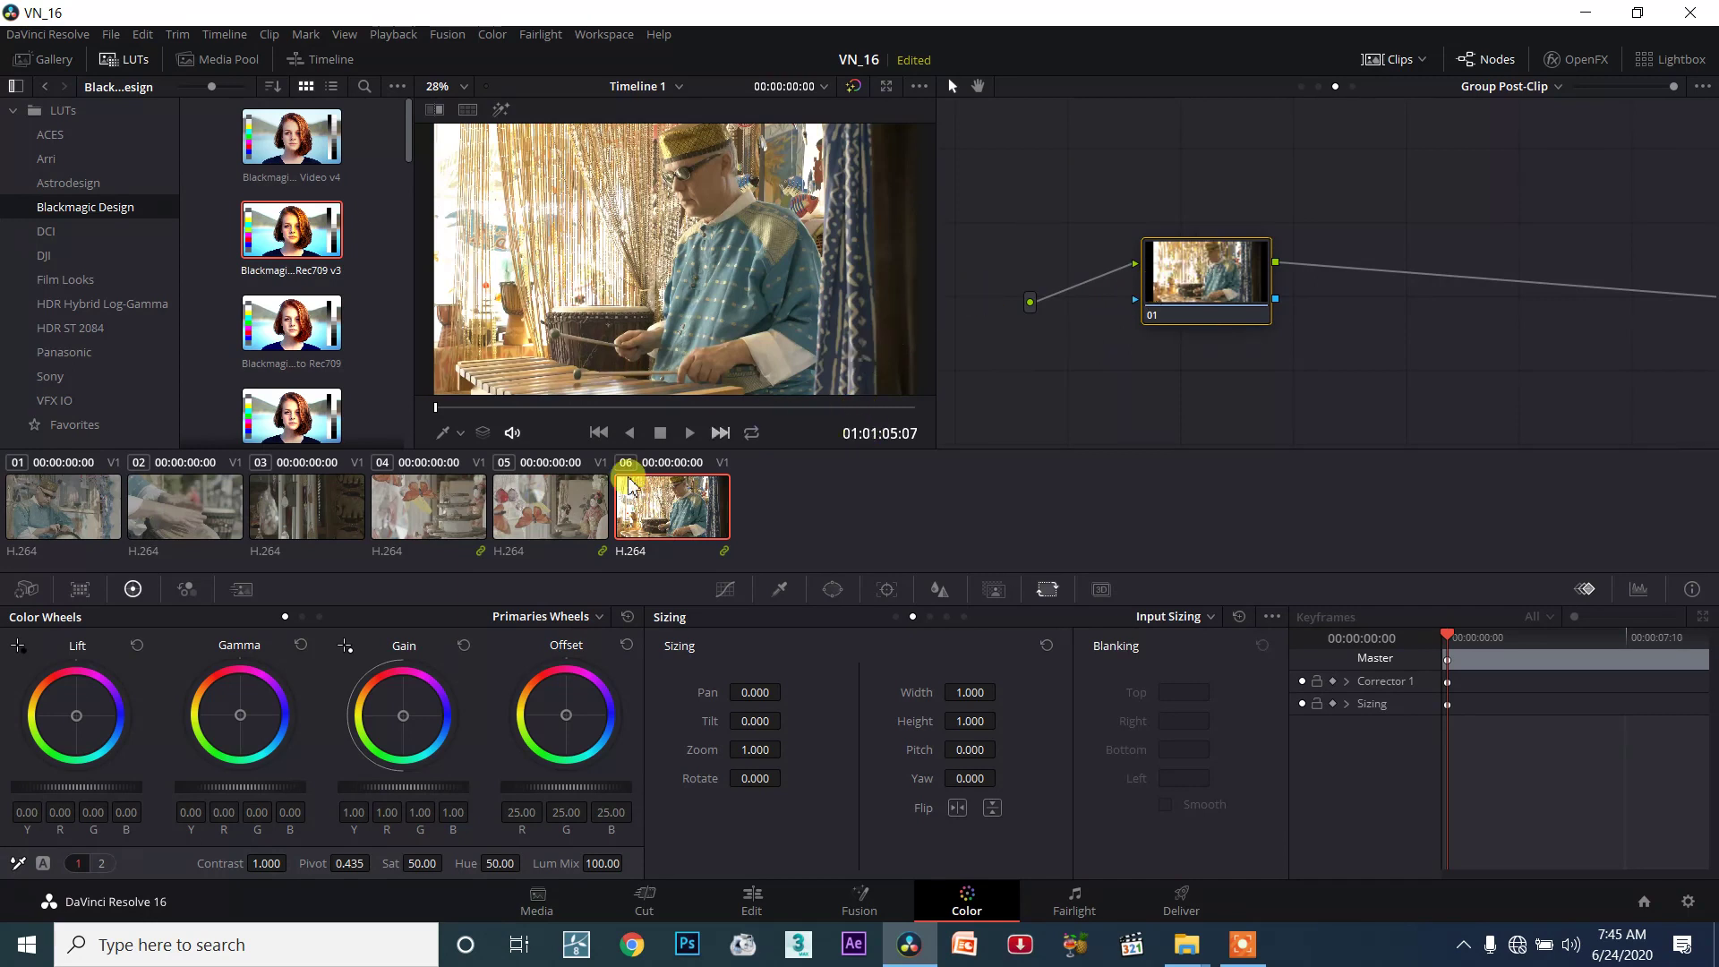
pyautogui.rightClick(685, 503)
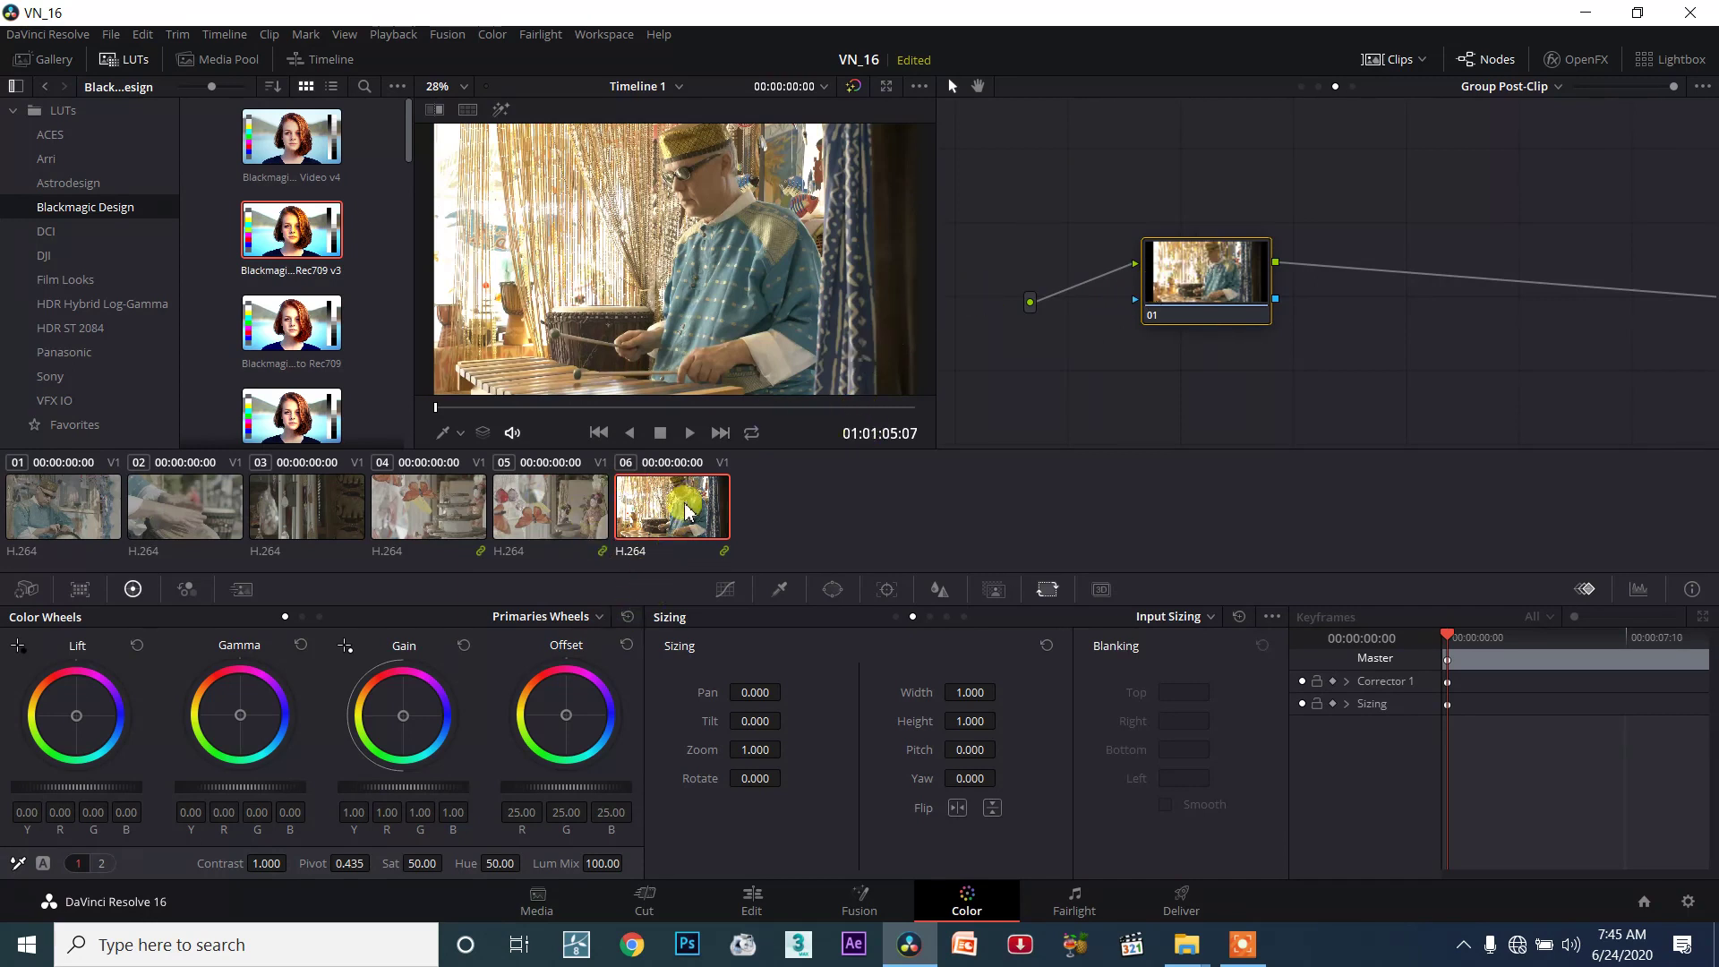
pyautogui.click(1141, 370)
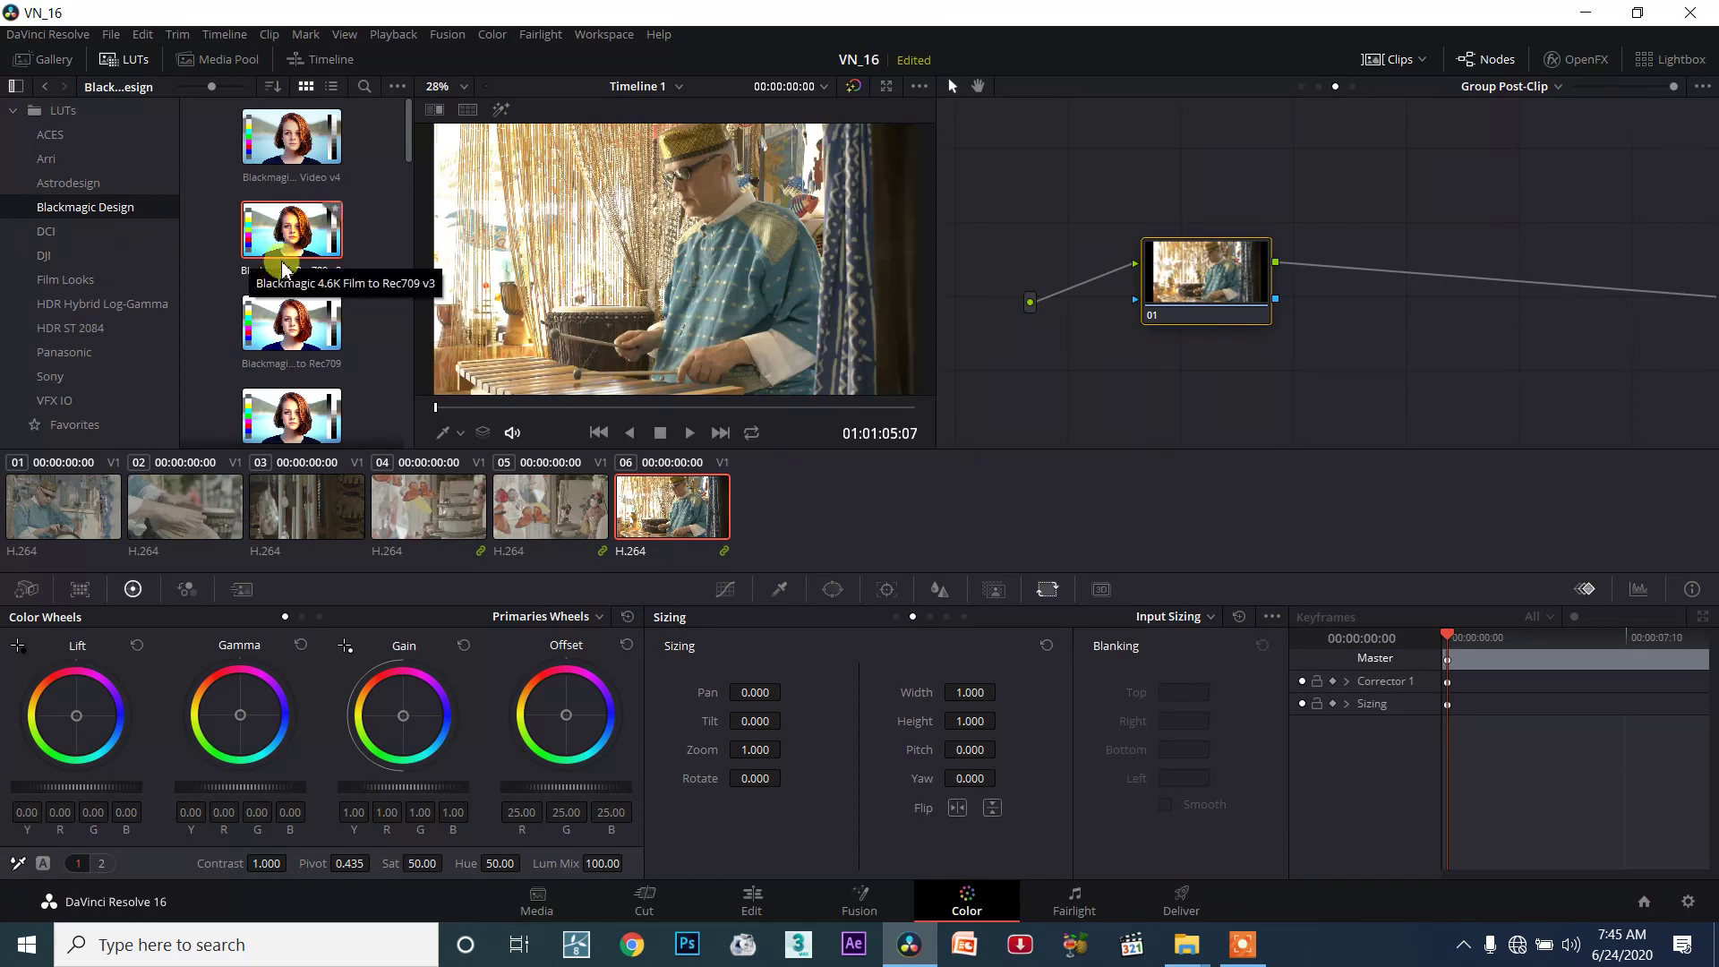
# Select clips 04, 05 and 06 together and bring up their context menu.
pyautogui.click(588, 515)
pyautogui.keyDown('ctrl'); pyautogui.click(469, 503); pyautogui.keyUp('ctrl')
pyautogui.keyDown('ctrl'); pyautogui.click(617, 514); pyautogui.keyUp('ctrl')
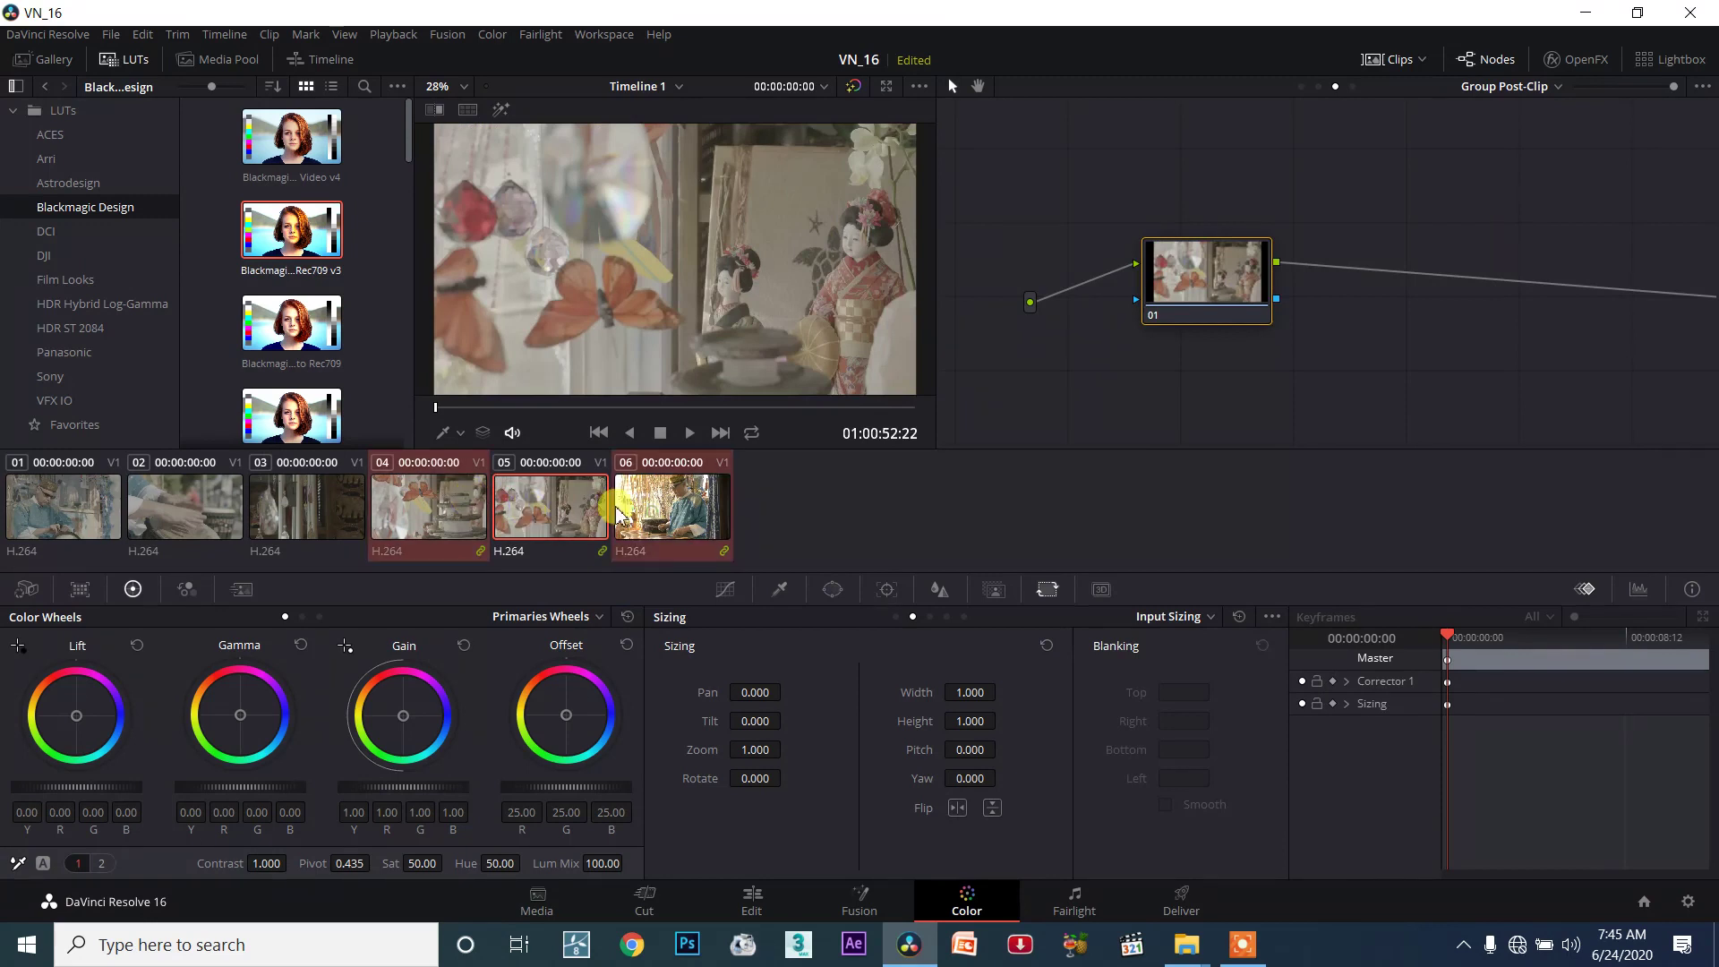
pyautogui.rightClick(650, 508)
# Remove clips 04–06 from their group, then select clips 03, 04 and 05.
pyautogui.click(693, 113)
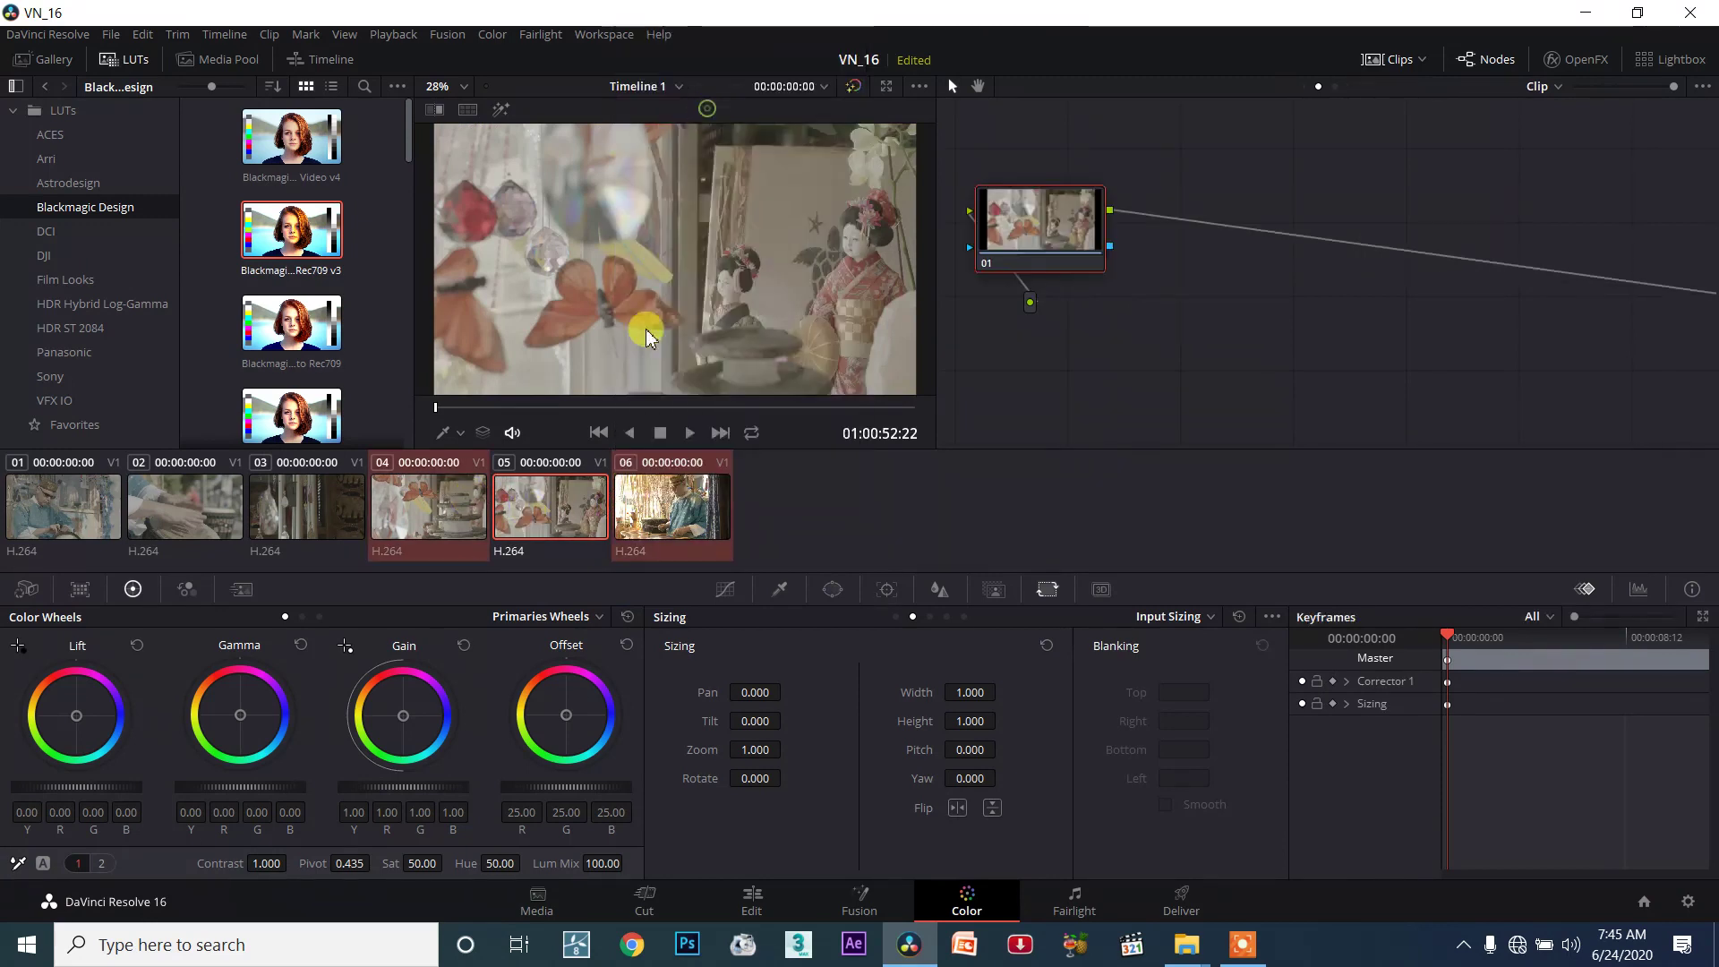
pyautogui.click(524, 517)
pyautogui.keyDown('ctrl'); pyautogui.click(435, 501); pyautogui.keyUp('ctrl')
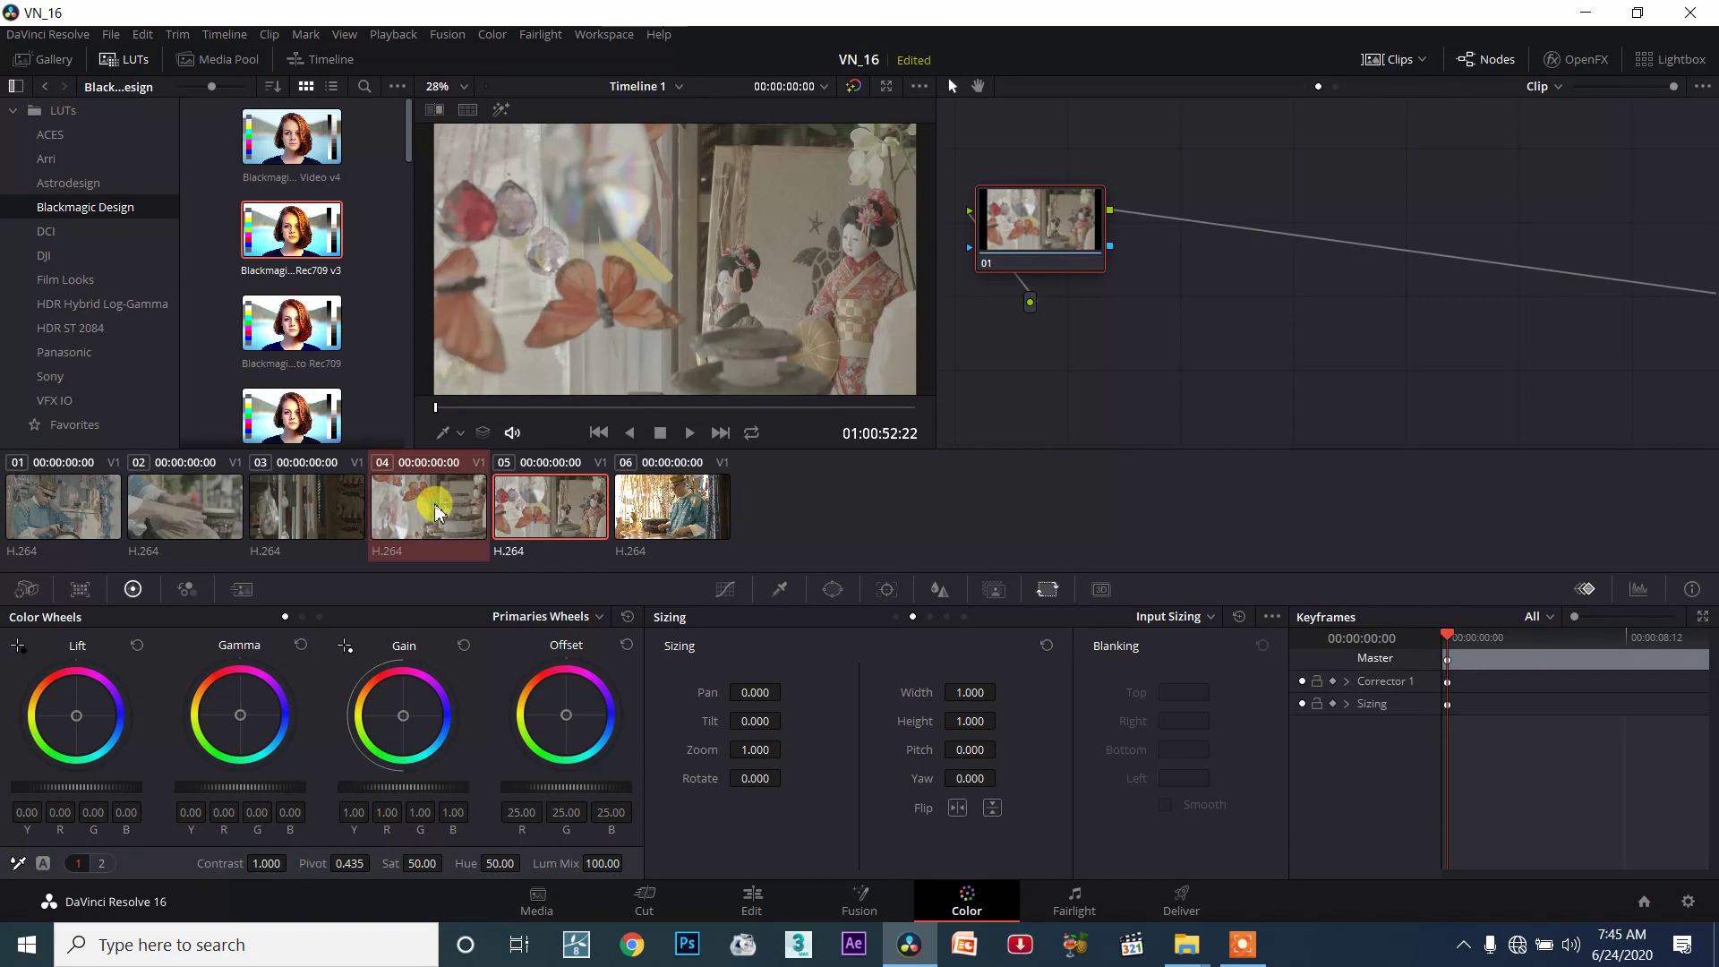
pyautogui.keyDown('ctrl'); pyautogui.click(303, 501); pyautogui.keyUp('ctrl')
# Add clips 03–05 into a new group named Group 2.
pyautogui.rightClick(443, 494)
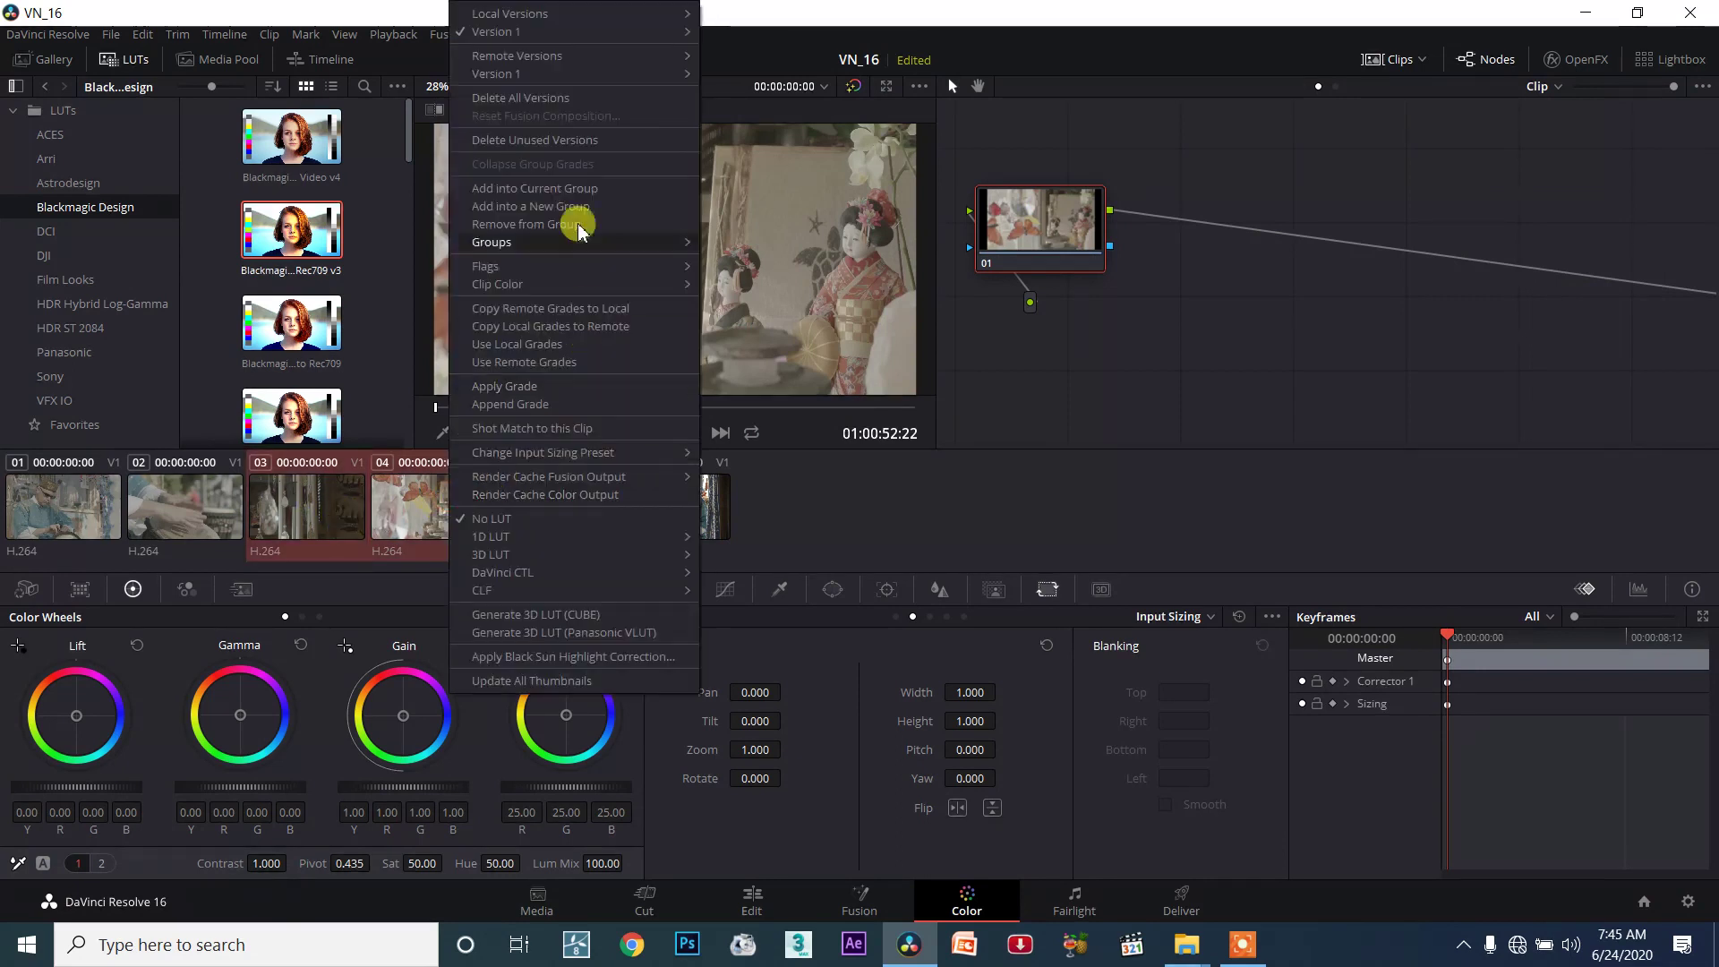
pyautogui.click(566, 215)
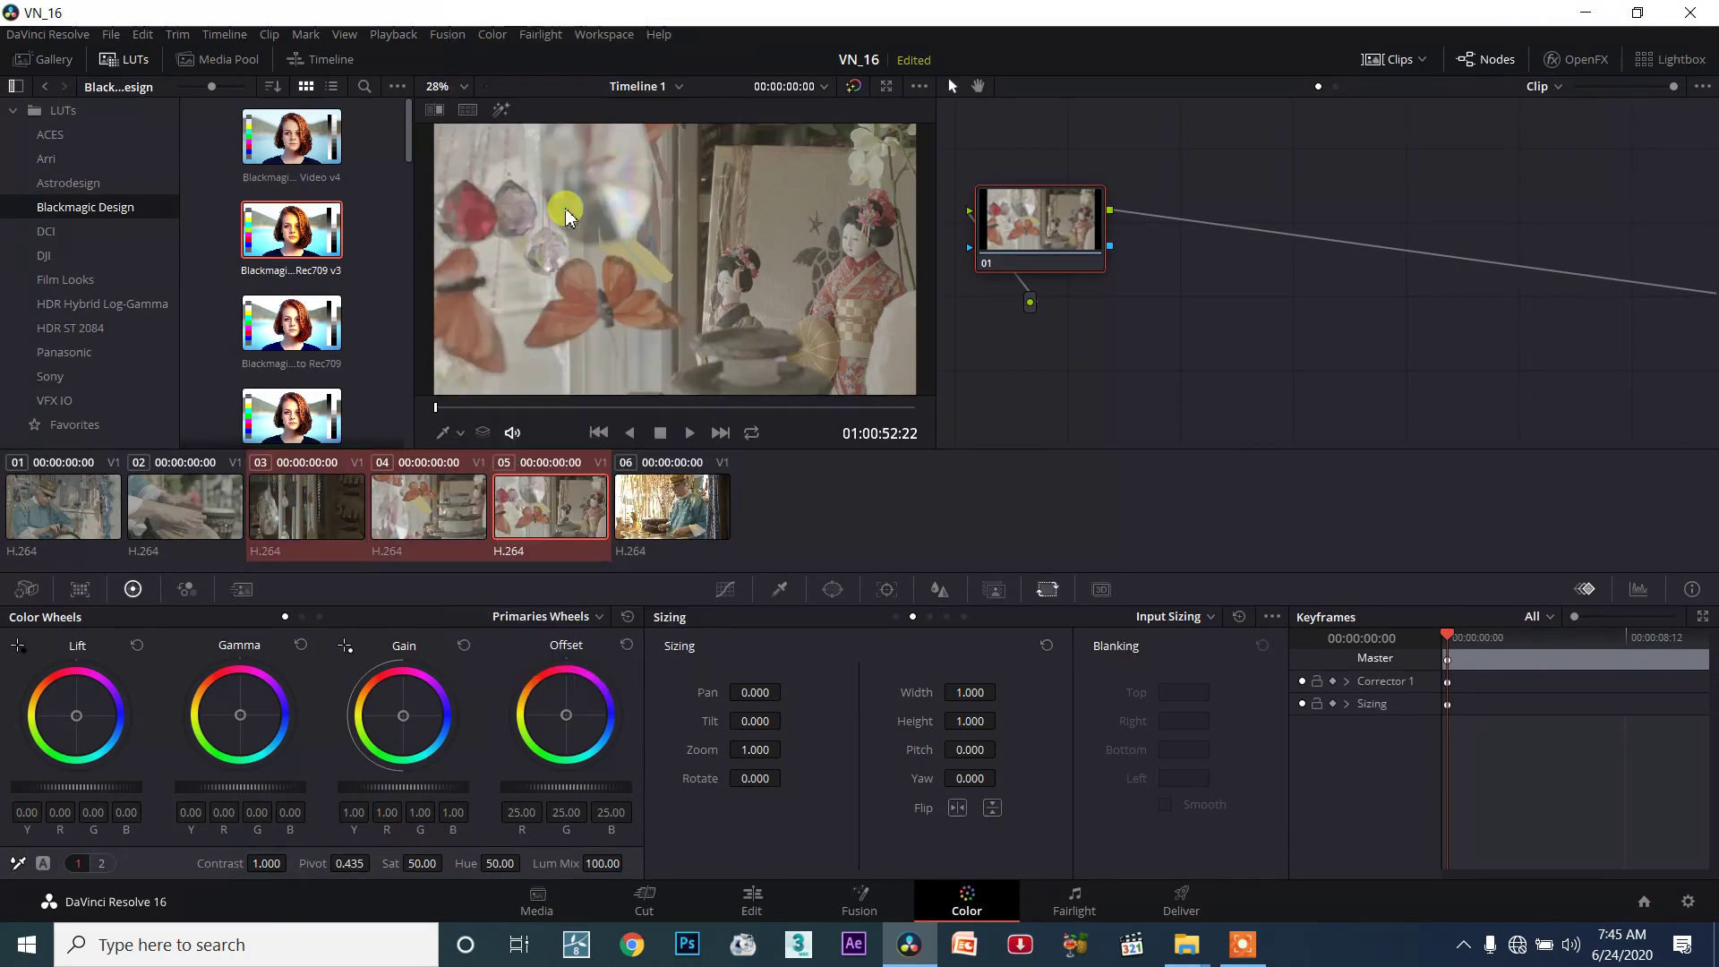
pyautogui.write('VN')
pyautogui.click(953, 504)
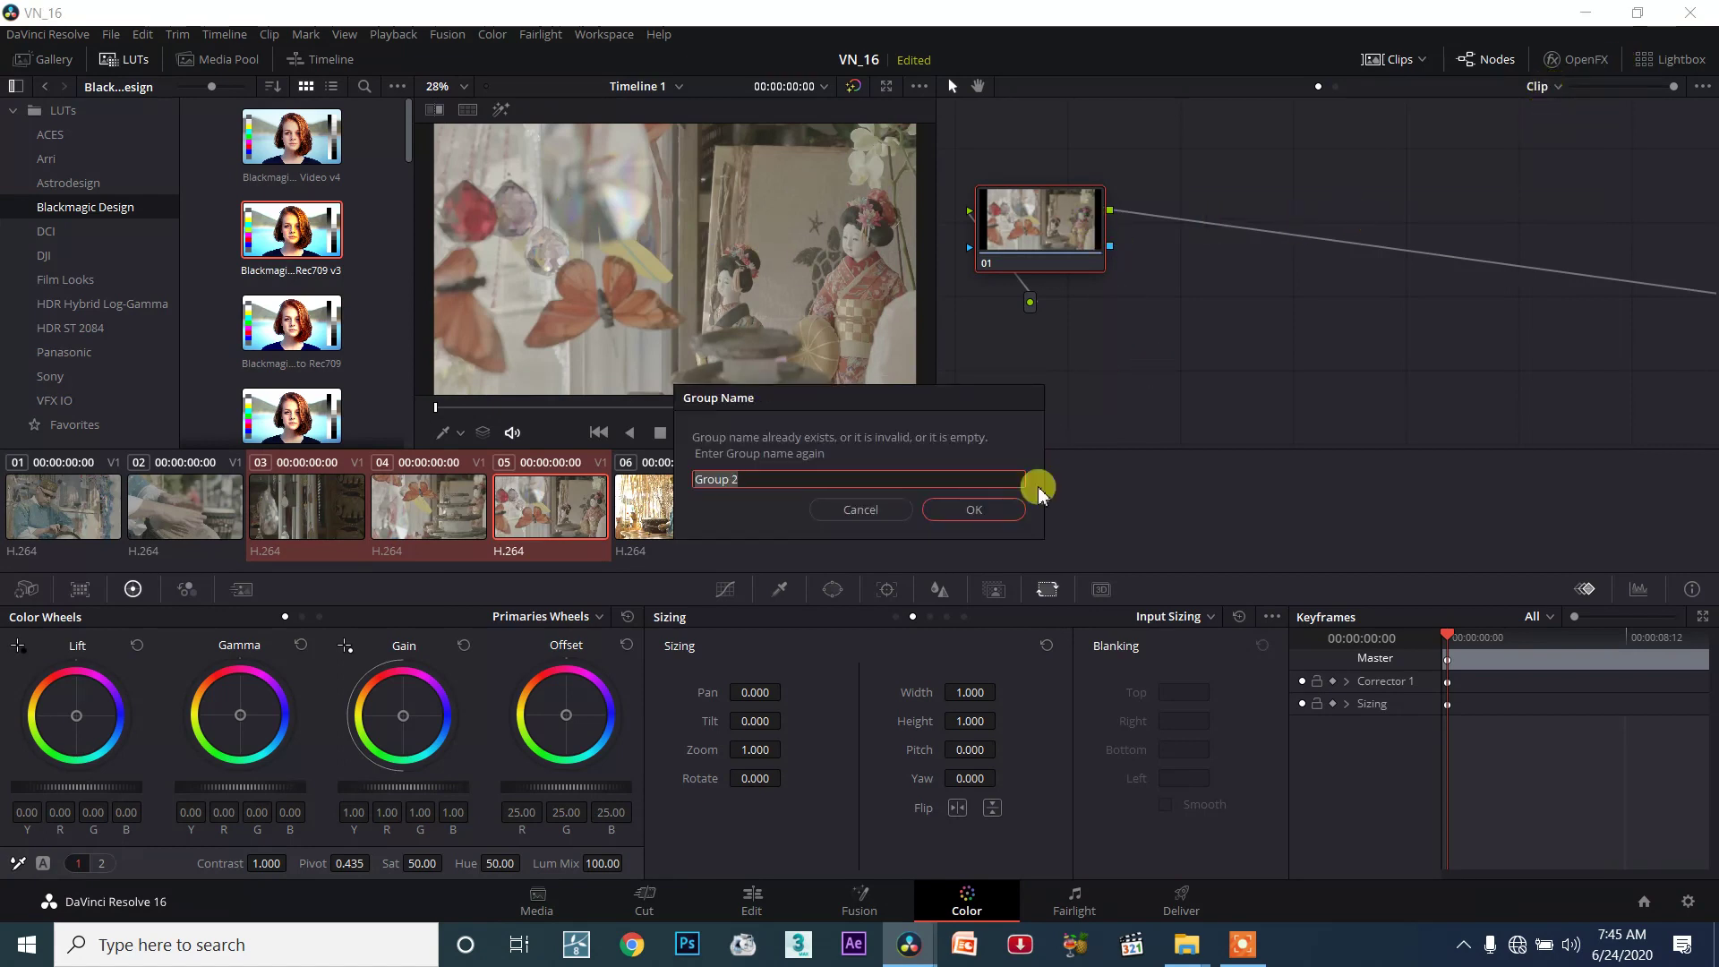
pyautogui.click(971, 504)
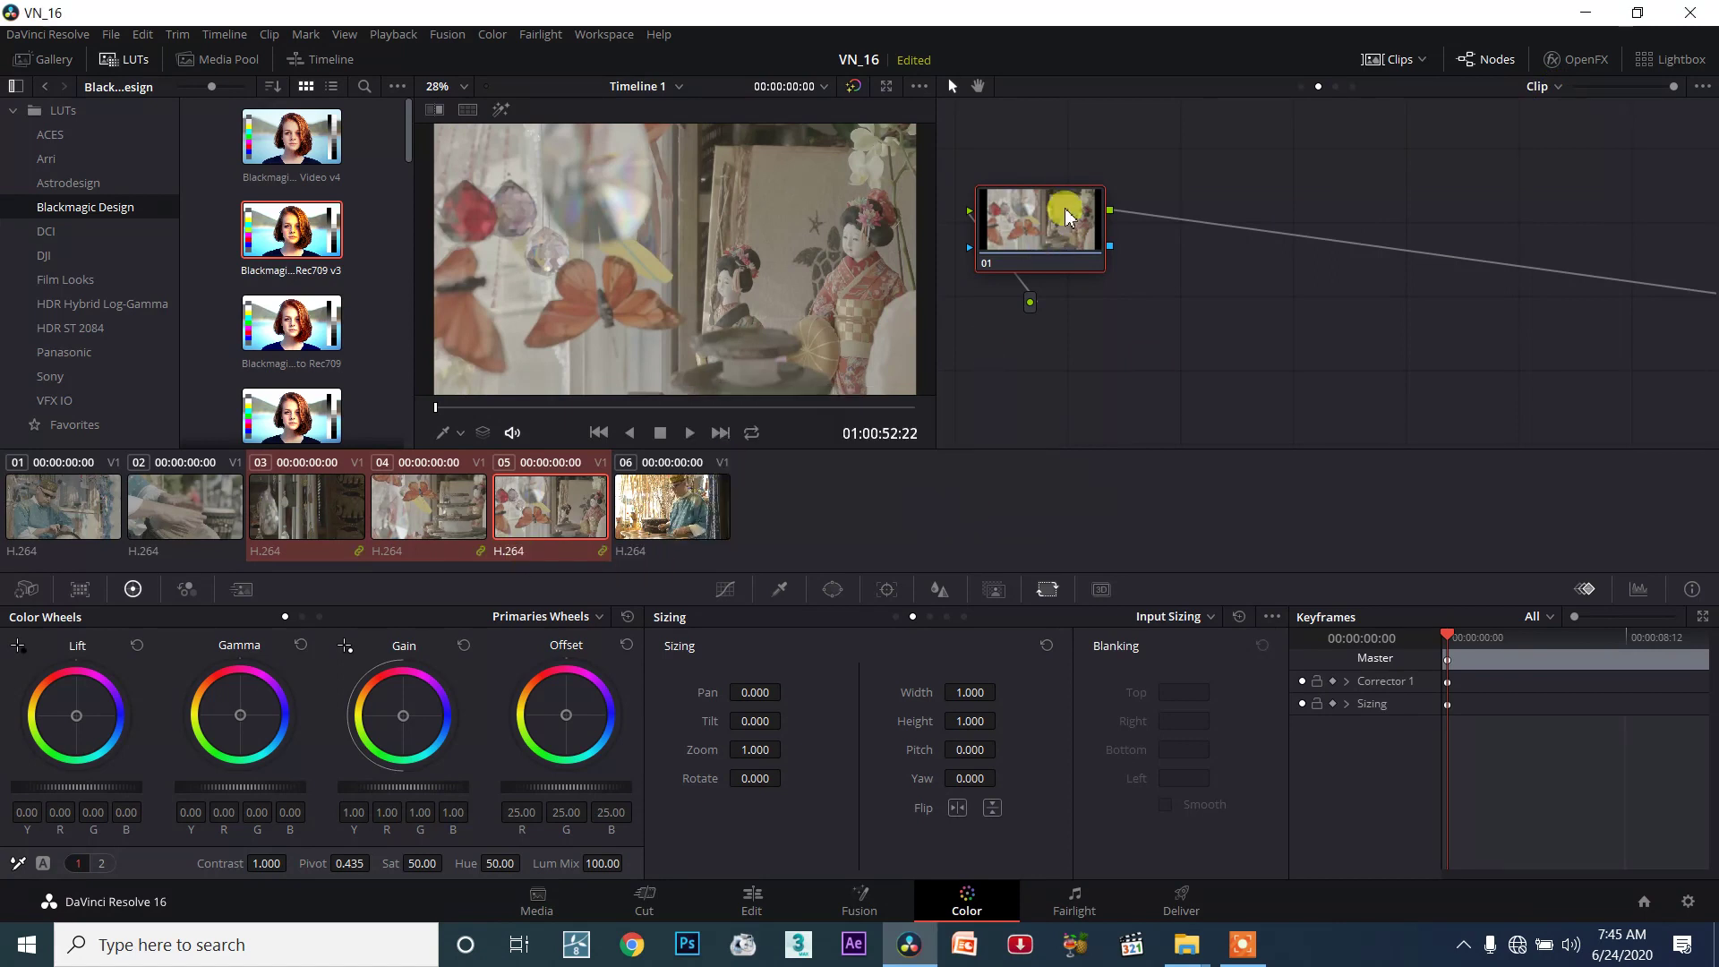
pyautogui.moveTo(1066, 211); pyautogui.dragTo(1240, 265)
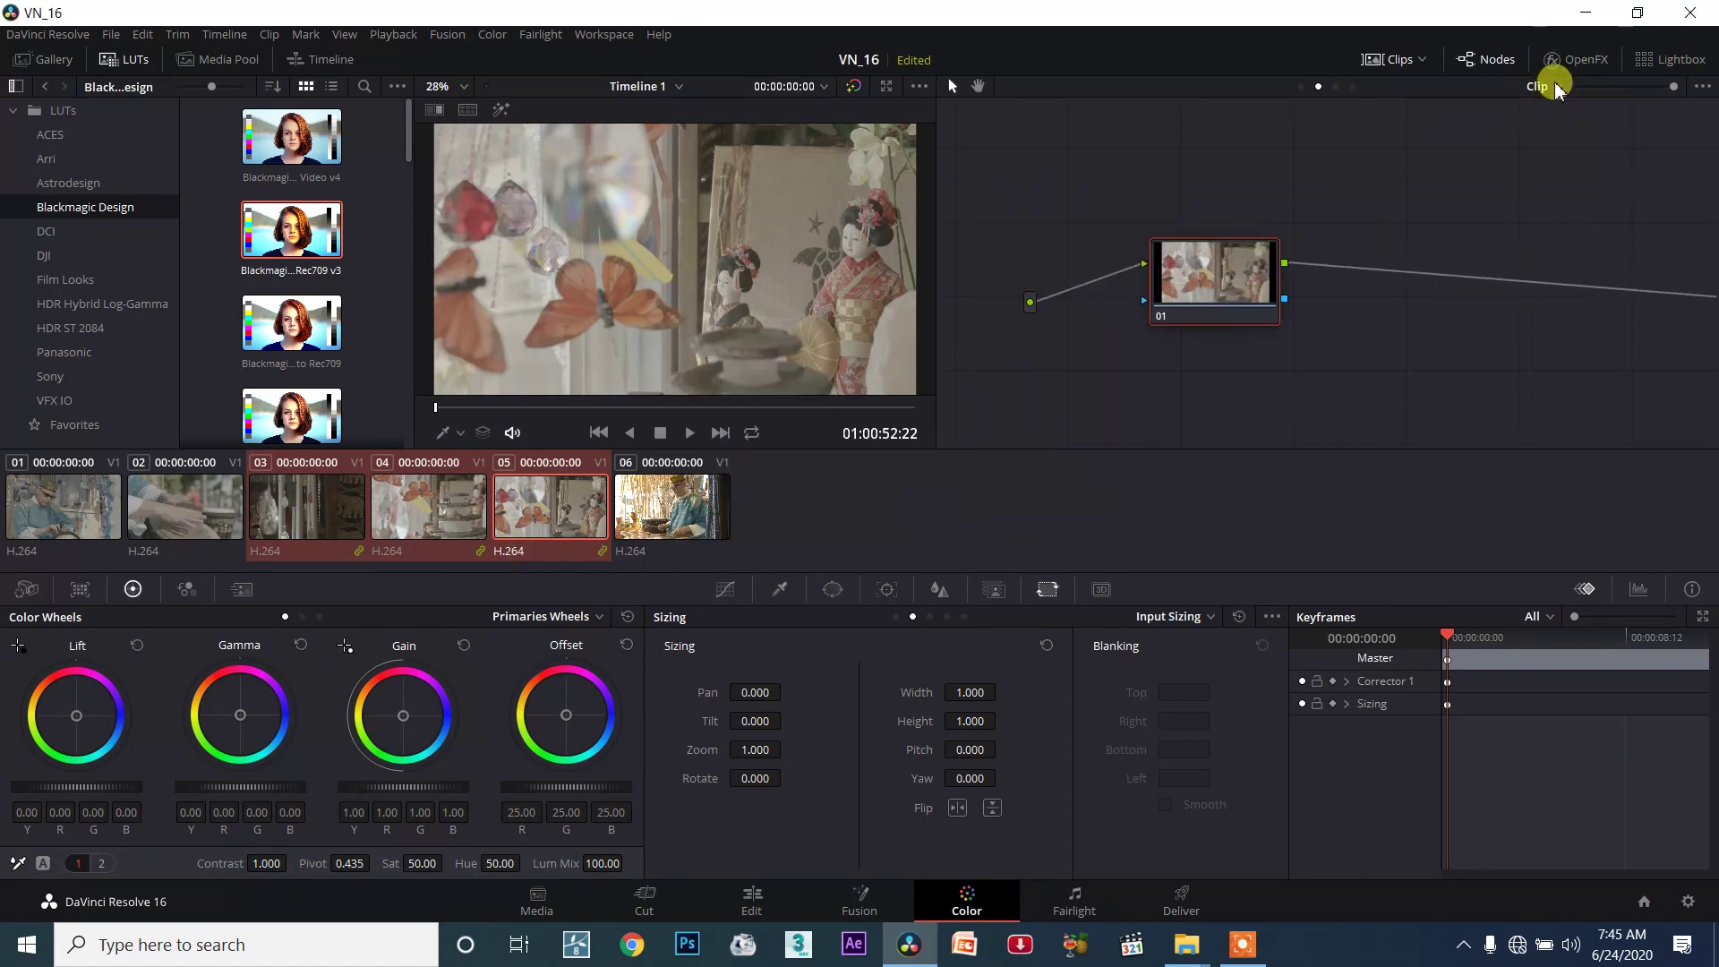
# Switch to the Group Post-Clip grade and apply a LUT to its node 01.
pyautogui.click(1575, 59)
pyautogui.click(1533, 67)
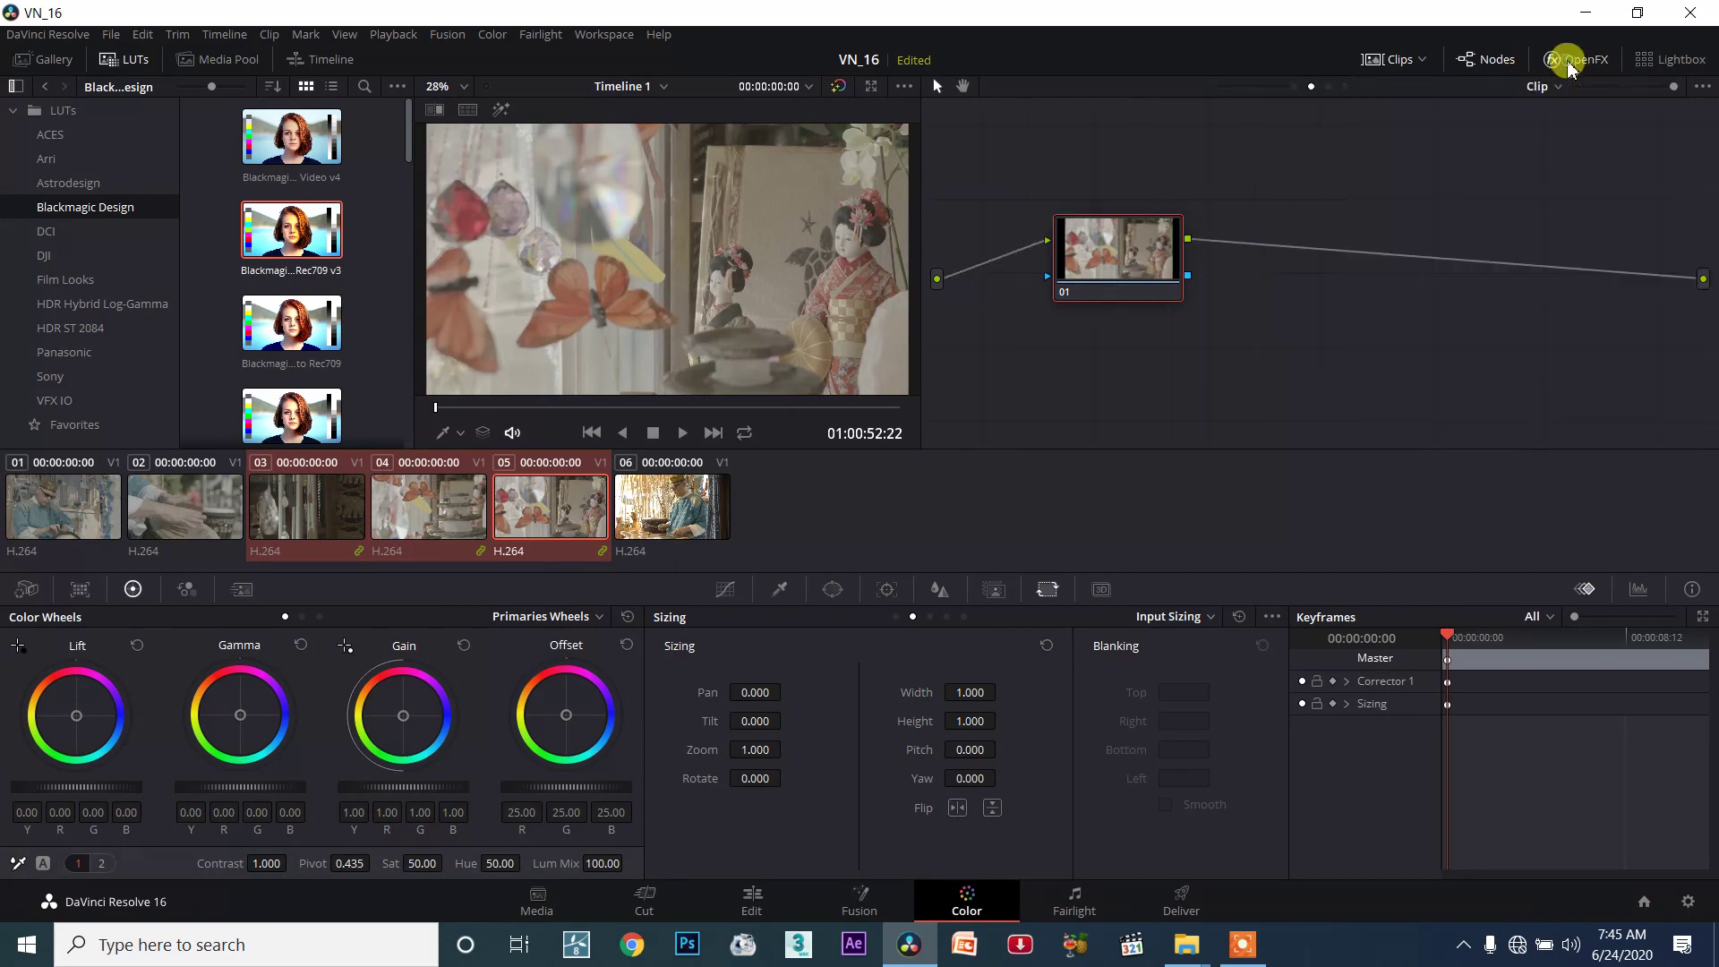
pyautogui.click(1541, 86)
pyautogui.click(1568, 150)
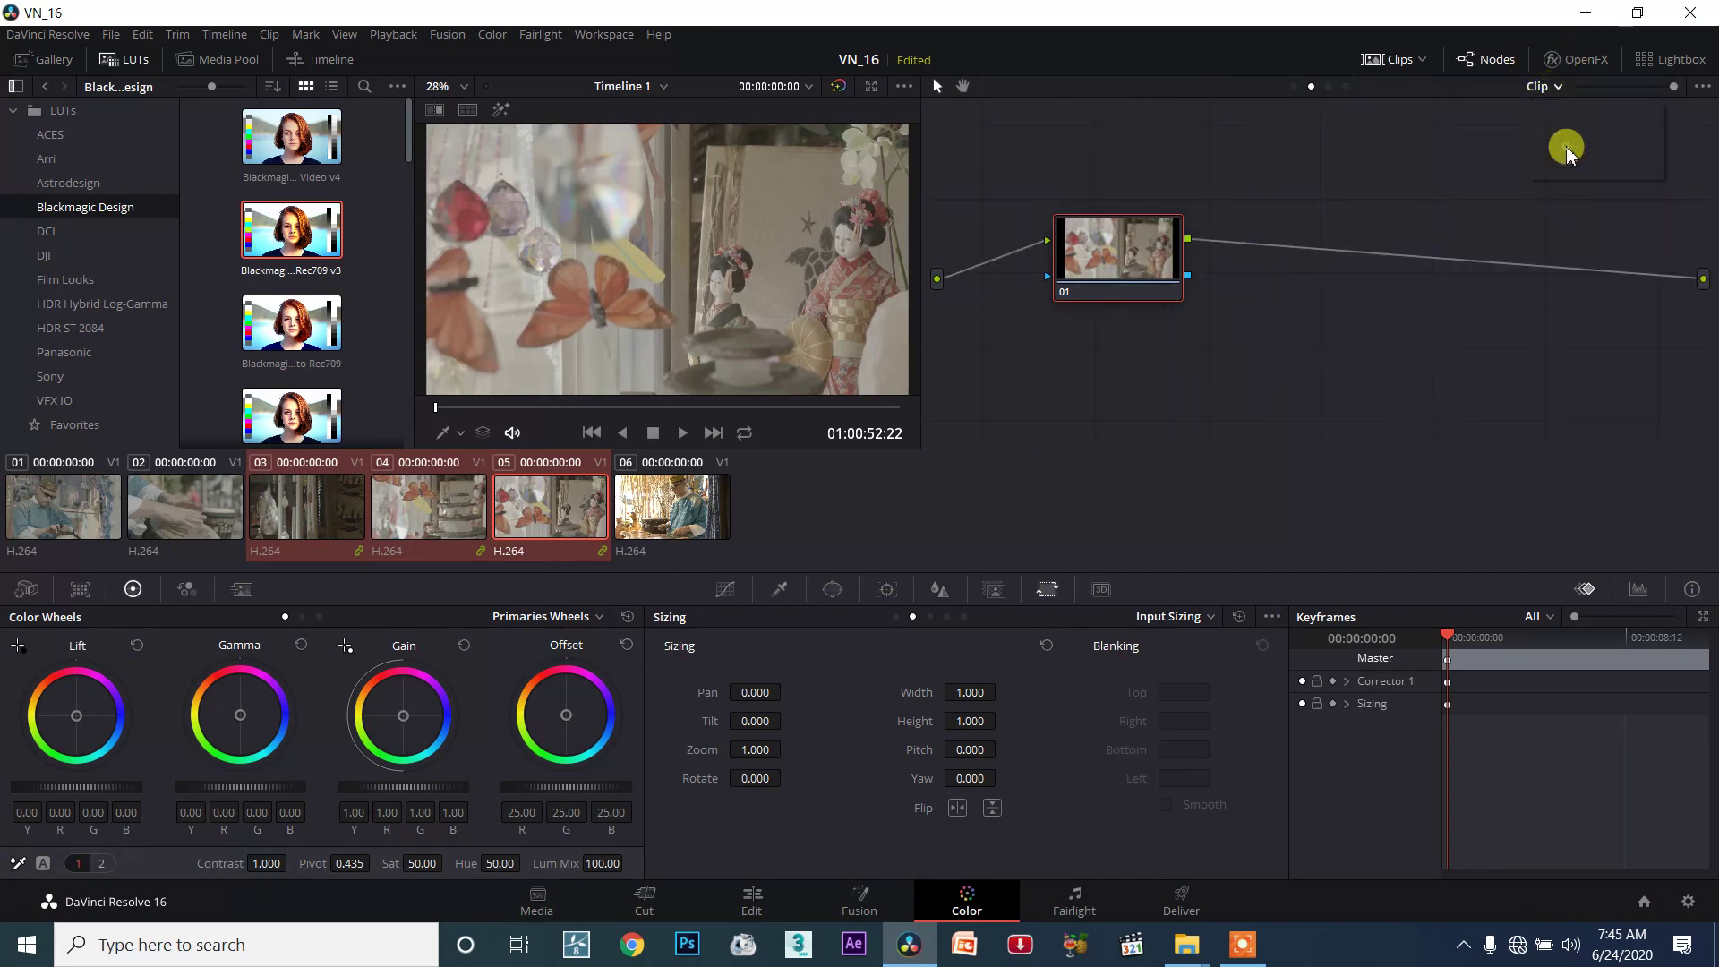
pyautogui.moveTo(1082, 223); pyautogui.dragTo(1339, 320)
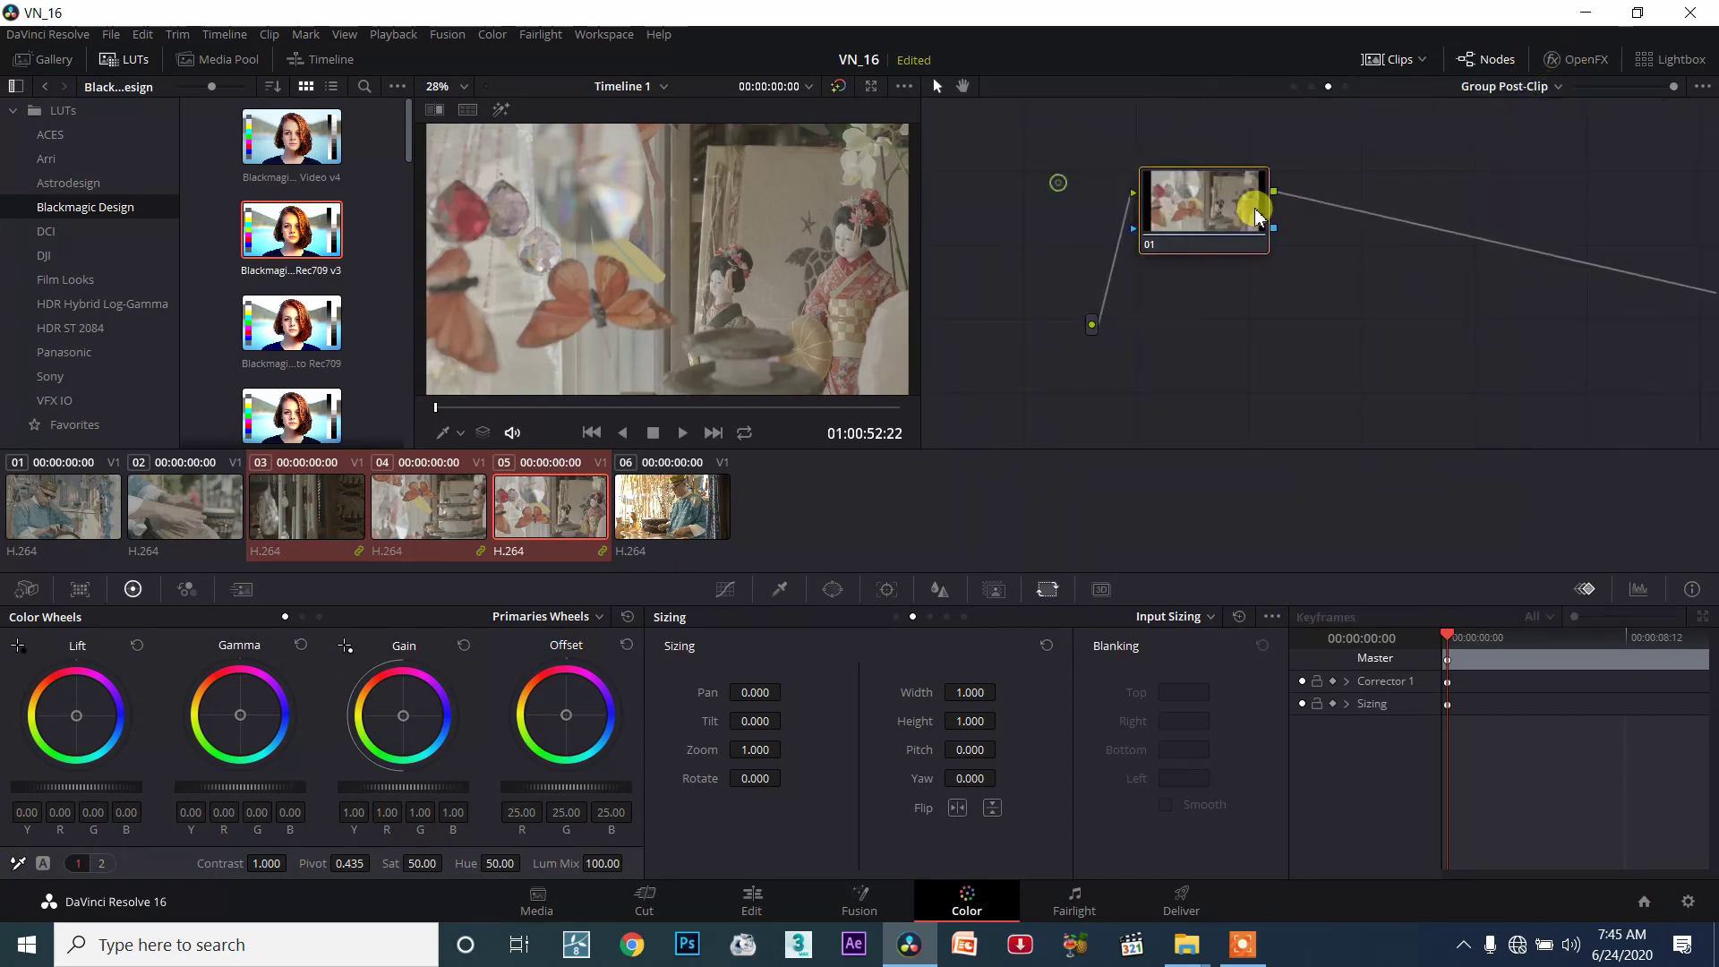
pyautogui.moveTo(326, 223)
pyautogui.mouseDown()
pyautogui.moveTo(1207, 213)
pyautogui.moveTo(1262, 269)
pyautogui.mouseUp()
# Preview clips 03, 04 and 05 with the group LUT, then undo it with Ctrl+Z.
pyautogui.click(522, 490)
pyautogui.click(432, 490)
pyautogui.click(331, 510)
pyautogui.click(472, 517)
pyautogui.click(537, 524)
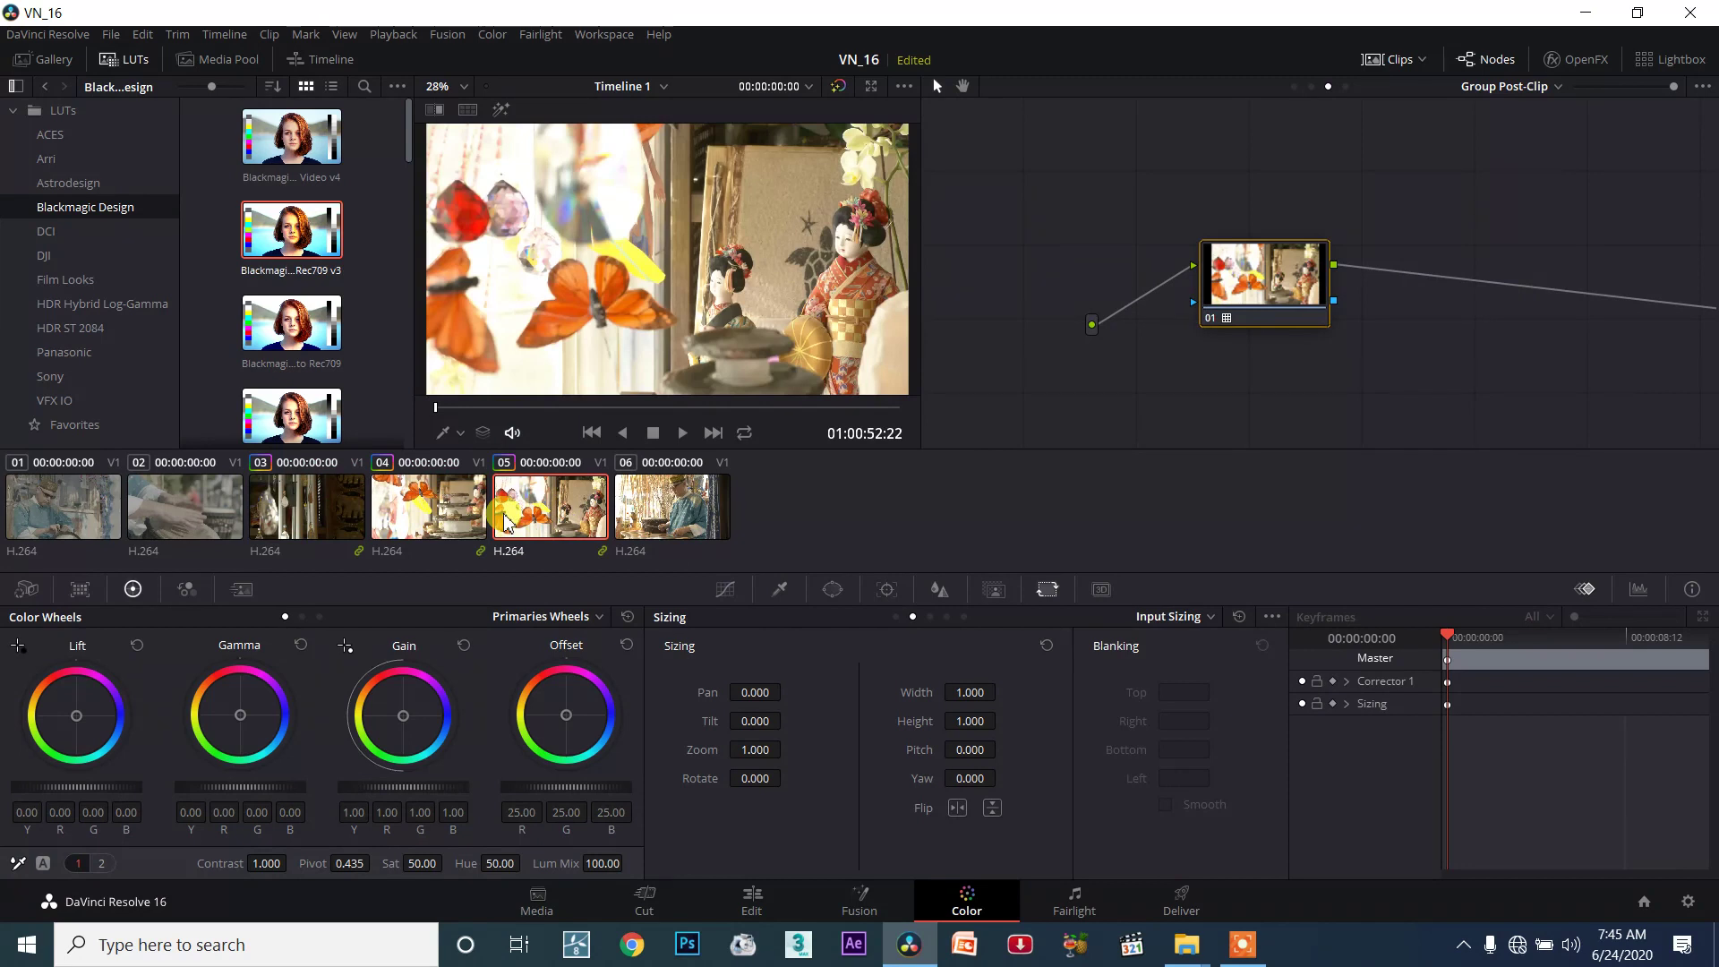
pyautogui.hotkey('ctrl', 'z')
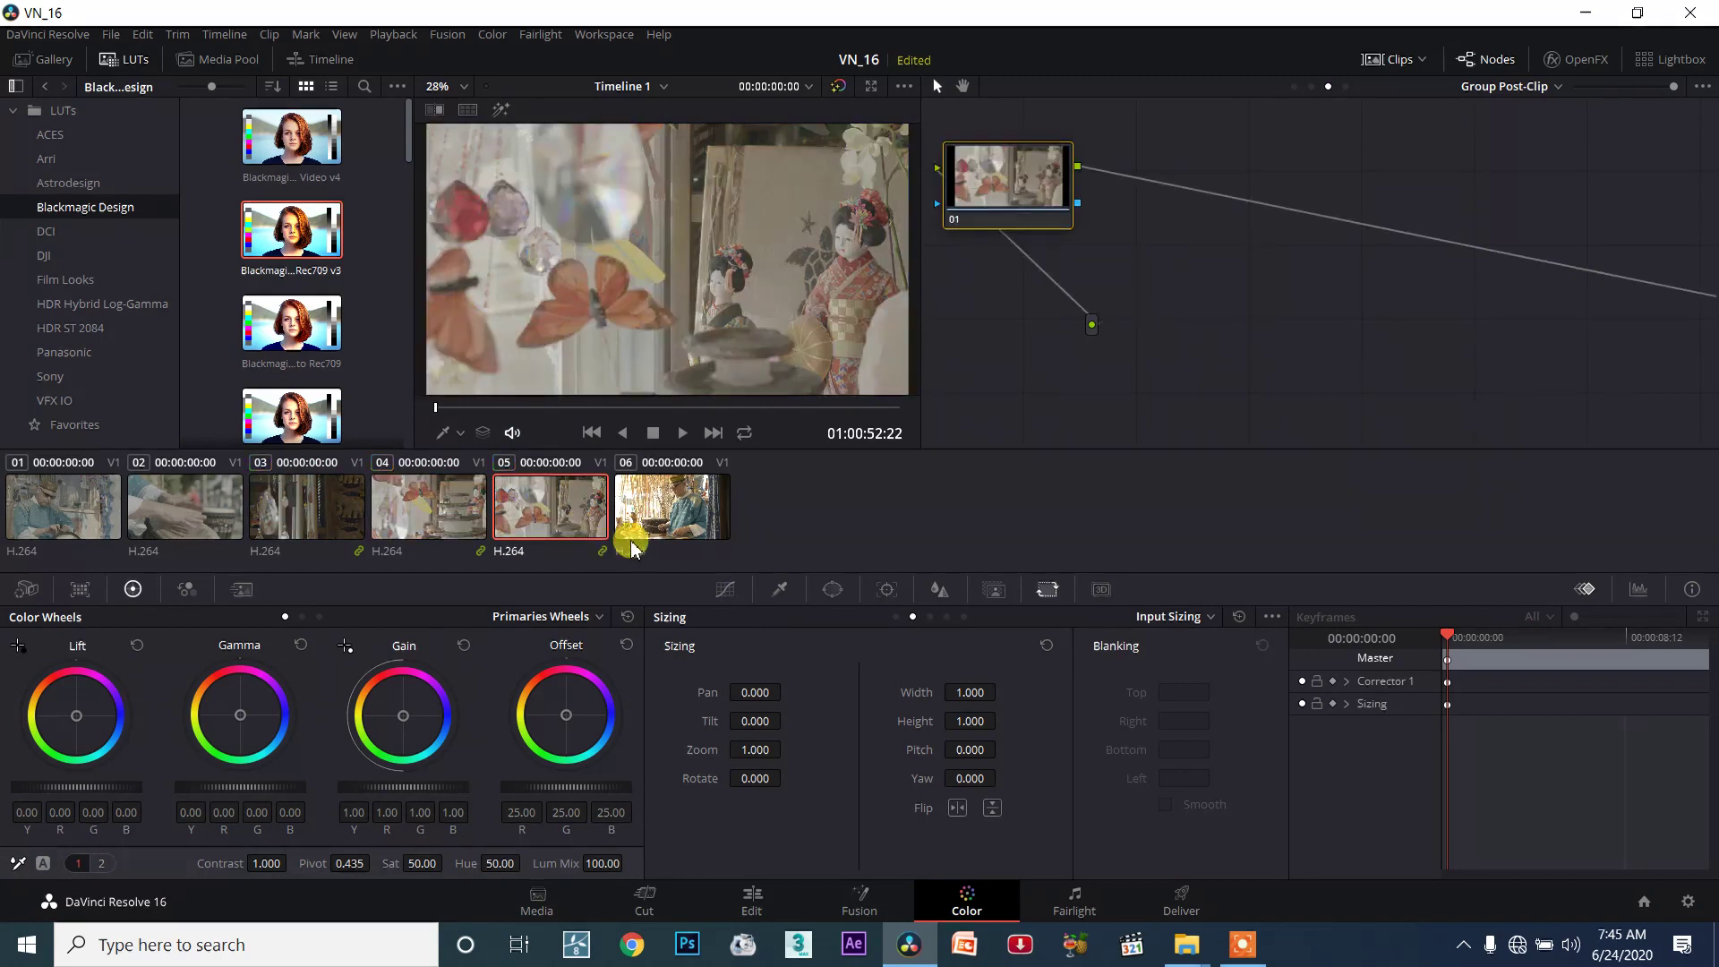
# Select clips 03, 04 and 05 and remove them from the group.
pyautogui.click(424, 523)
pyautogui.moveTo(555, 521); pyautogui.dragTo(631, 519)
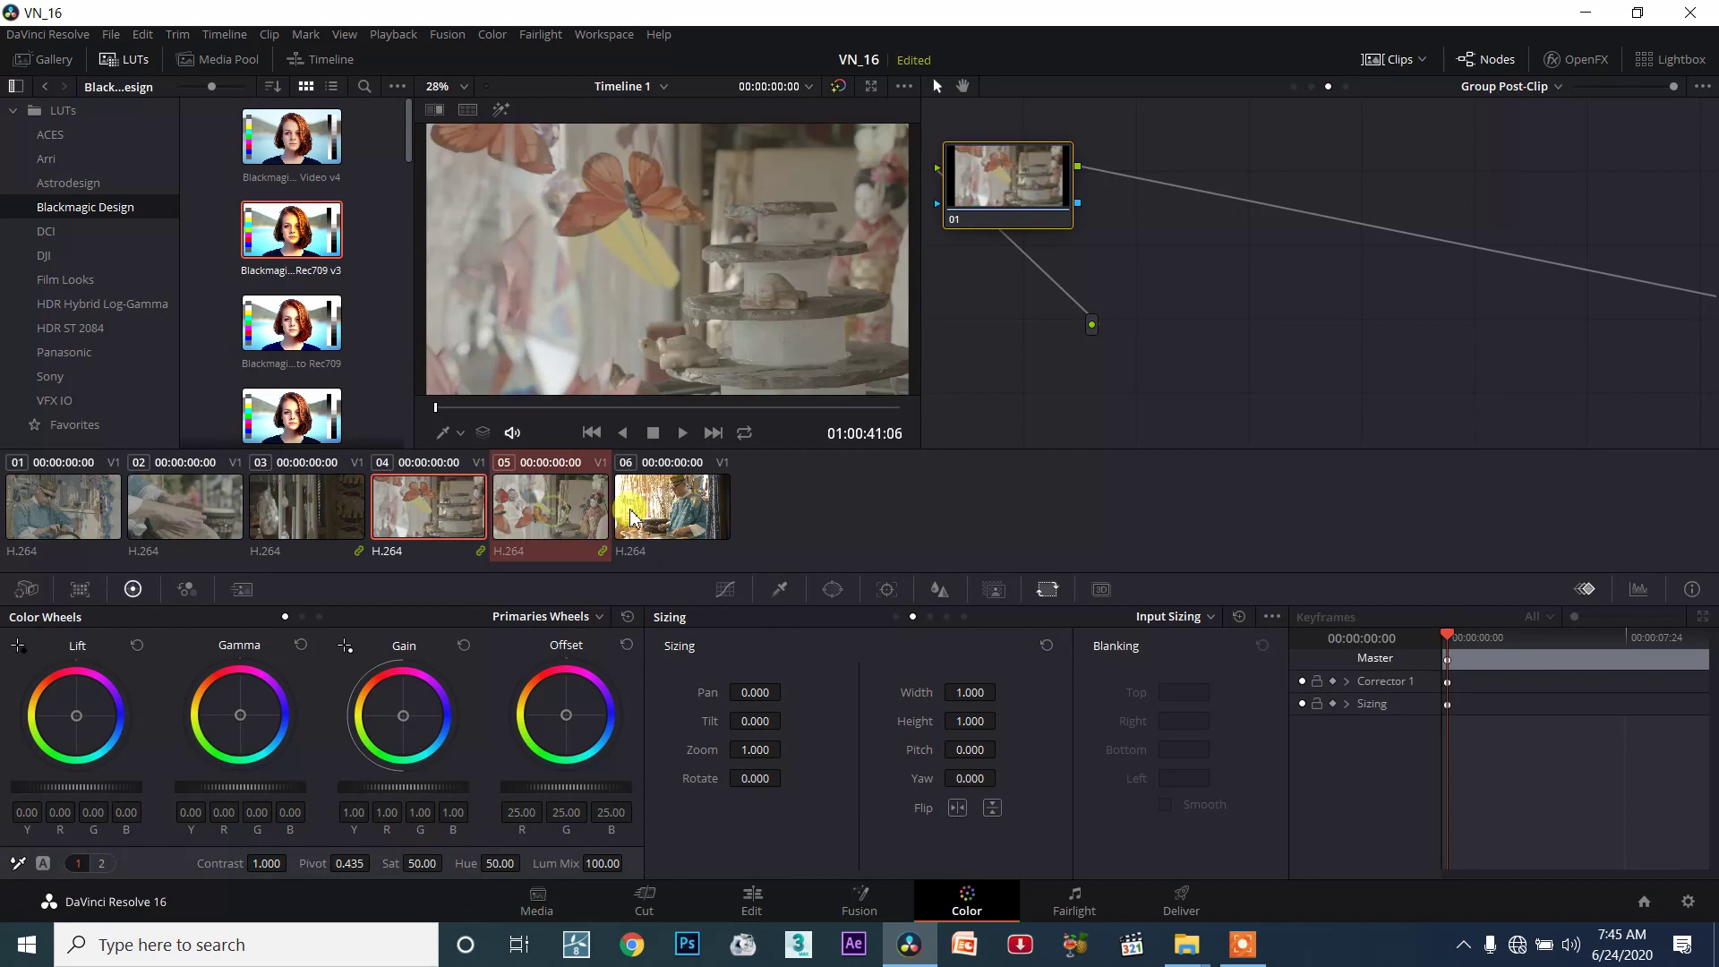
pyautogui.keyDown('ctrl'); pyautogui.click(354, 519); pyautogui.keyUp('ctrl')
pyautogui.rightClick(459, 529)
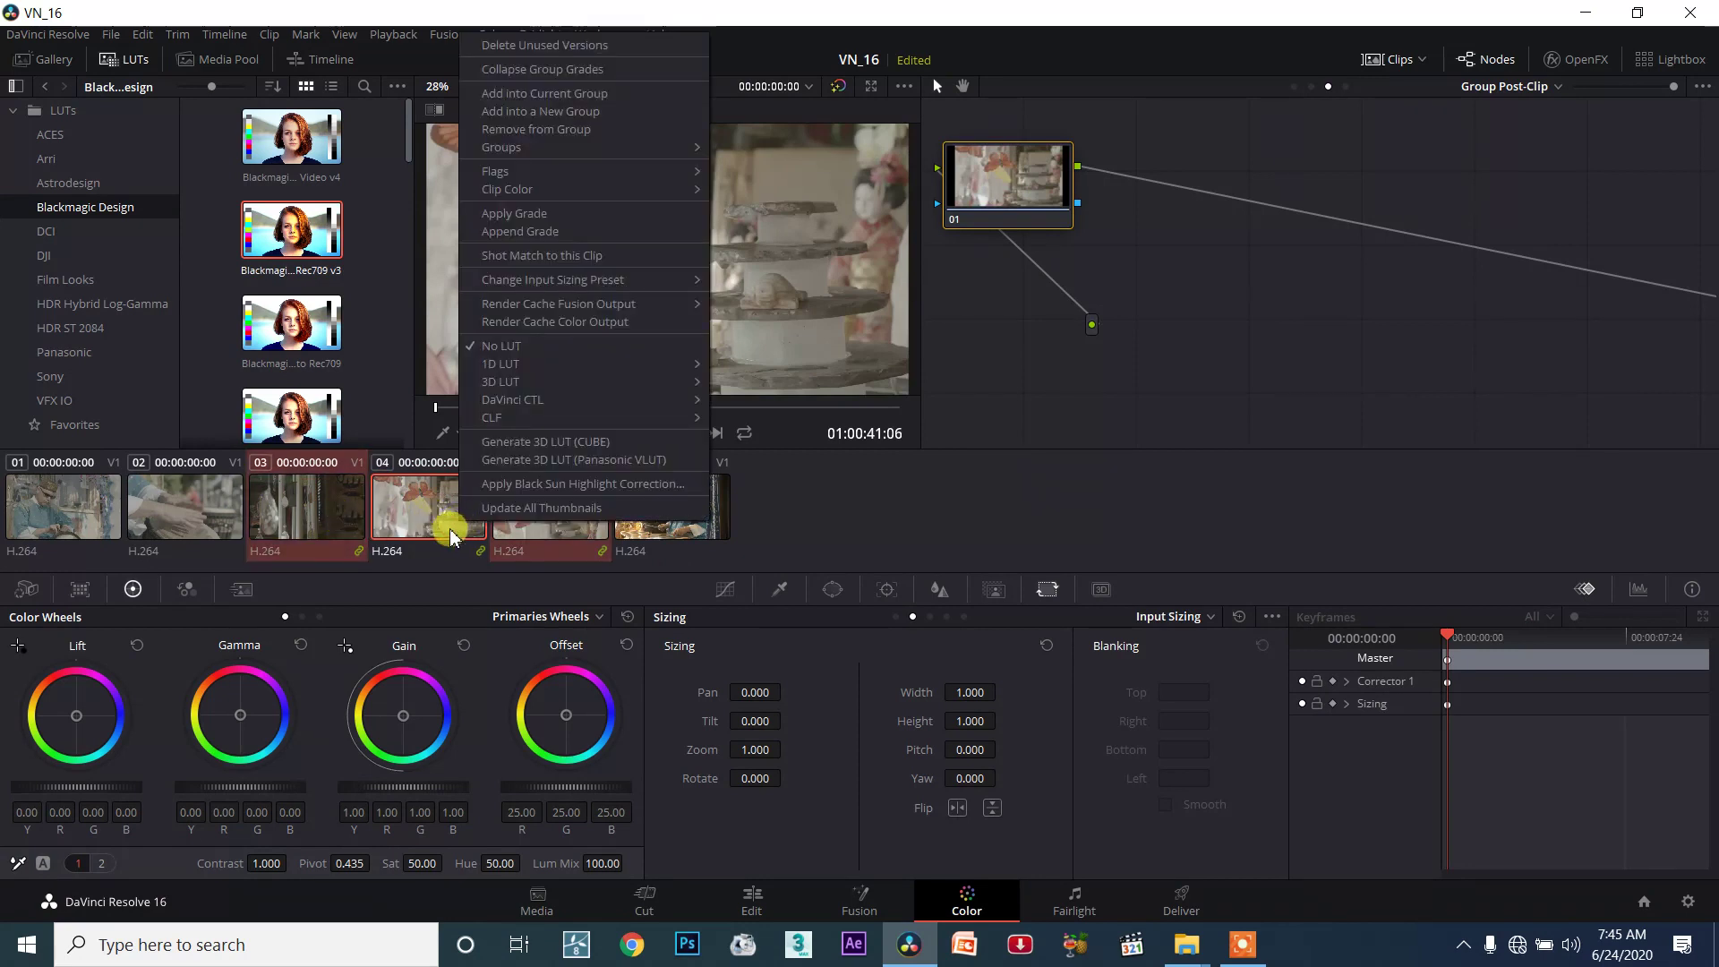
pyautogui.click(450, 535)
pyautogui.rightClick(450, 530)
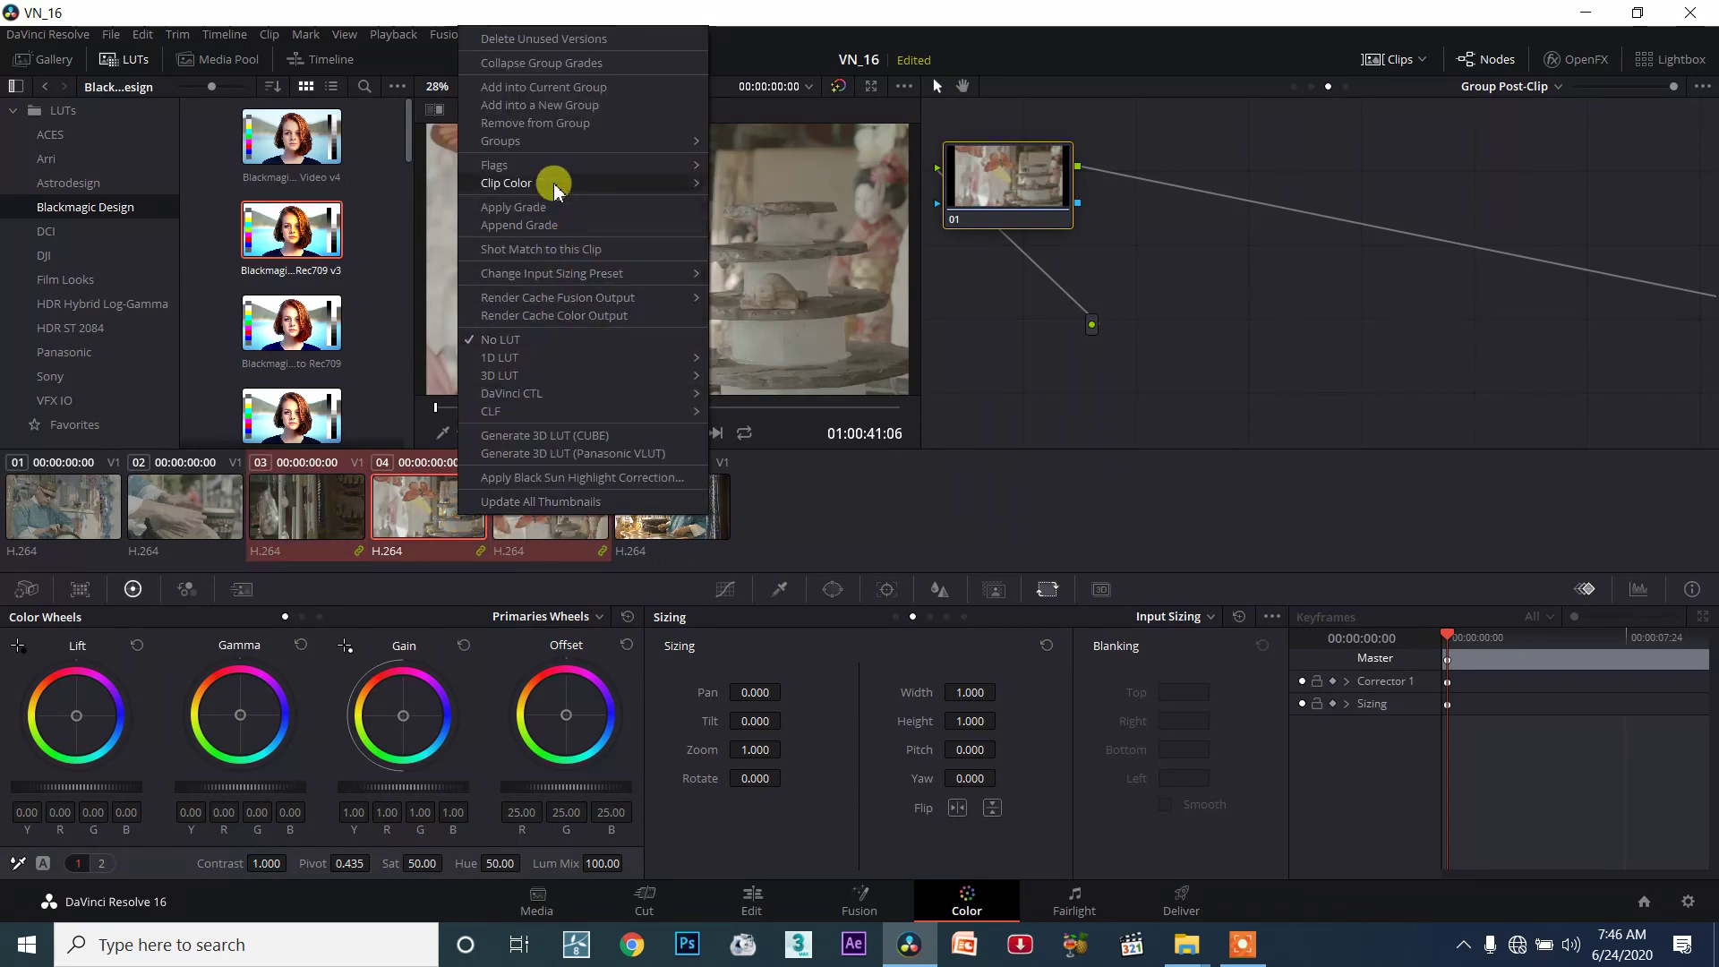
pyautogui.click(550, 122)
pyautogui.moveTo(1030, 192); pyautogui.dragTo(1331, 222)
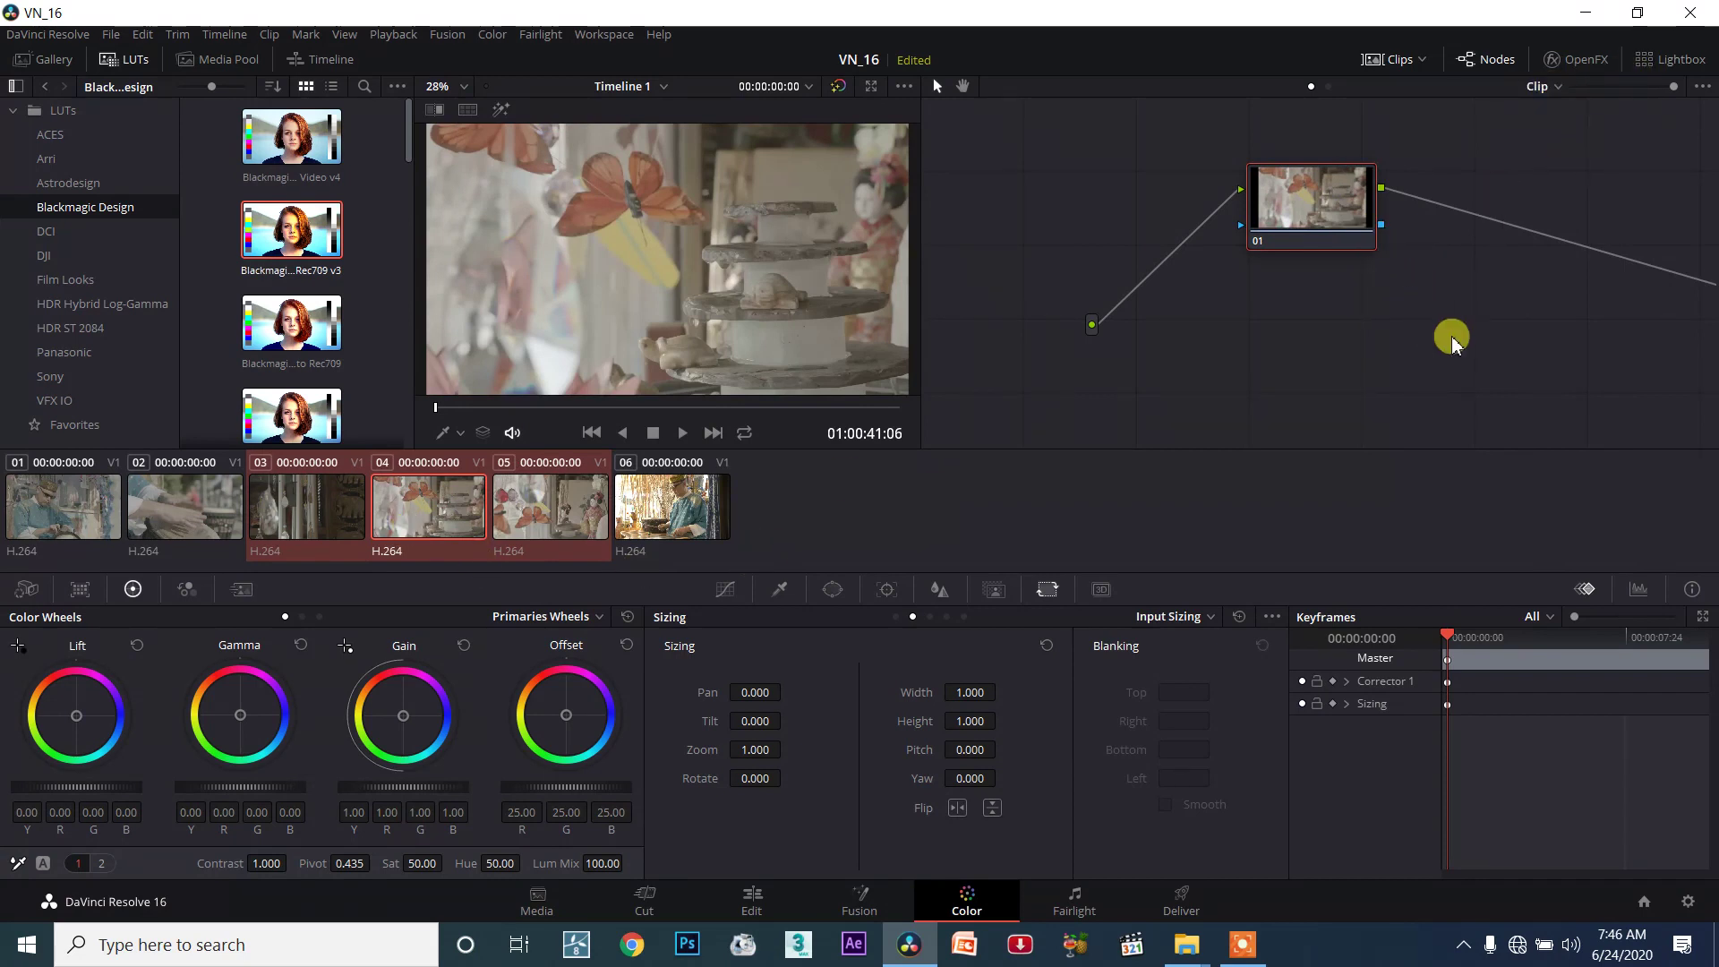
pyautogui.click(1542, 89)
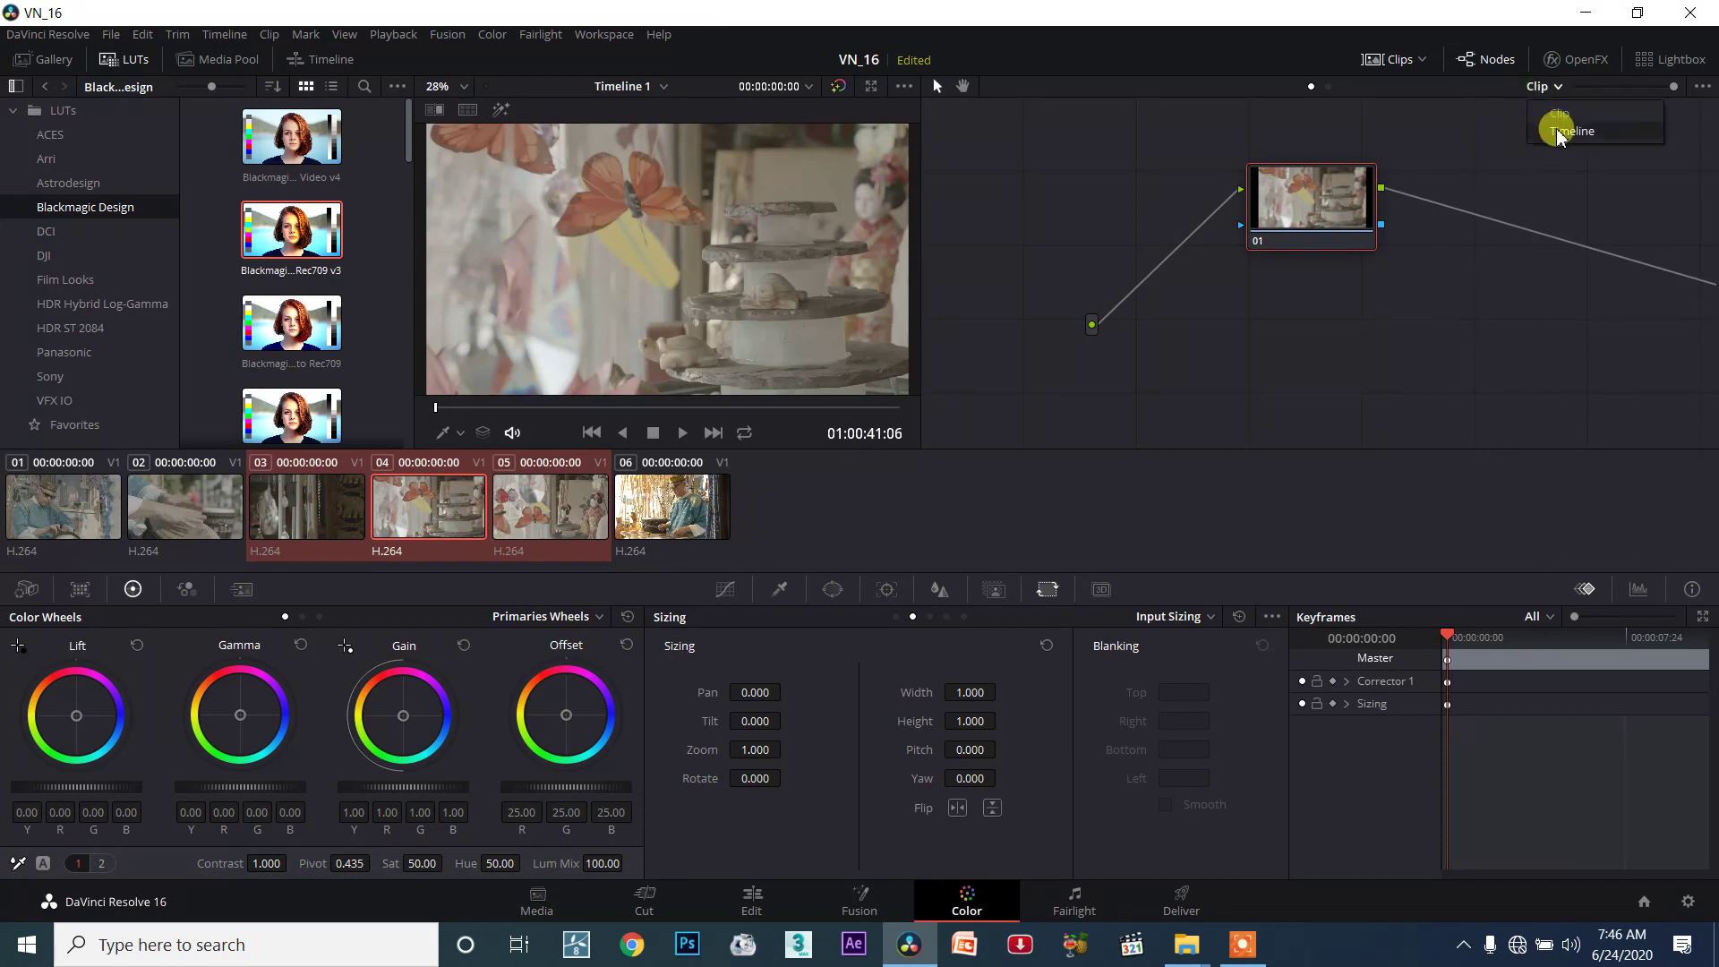
# Switch to the Timeline grading level and add a serial corrector node with Alt+S.
pyautogui.click(1554, 133)
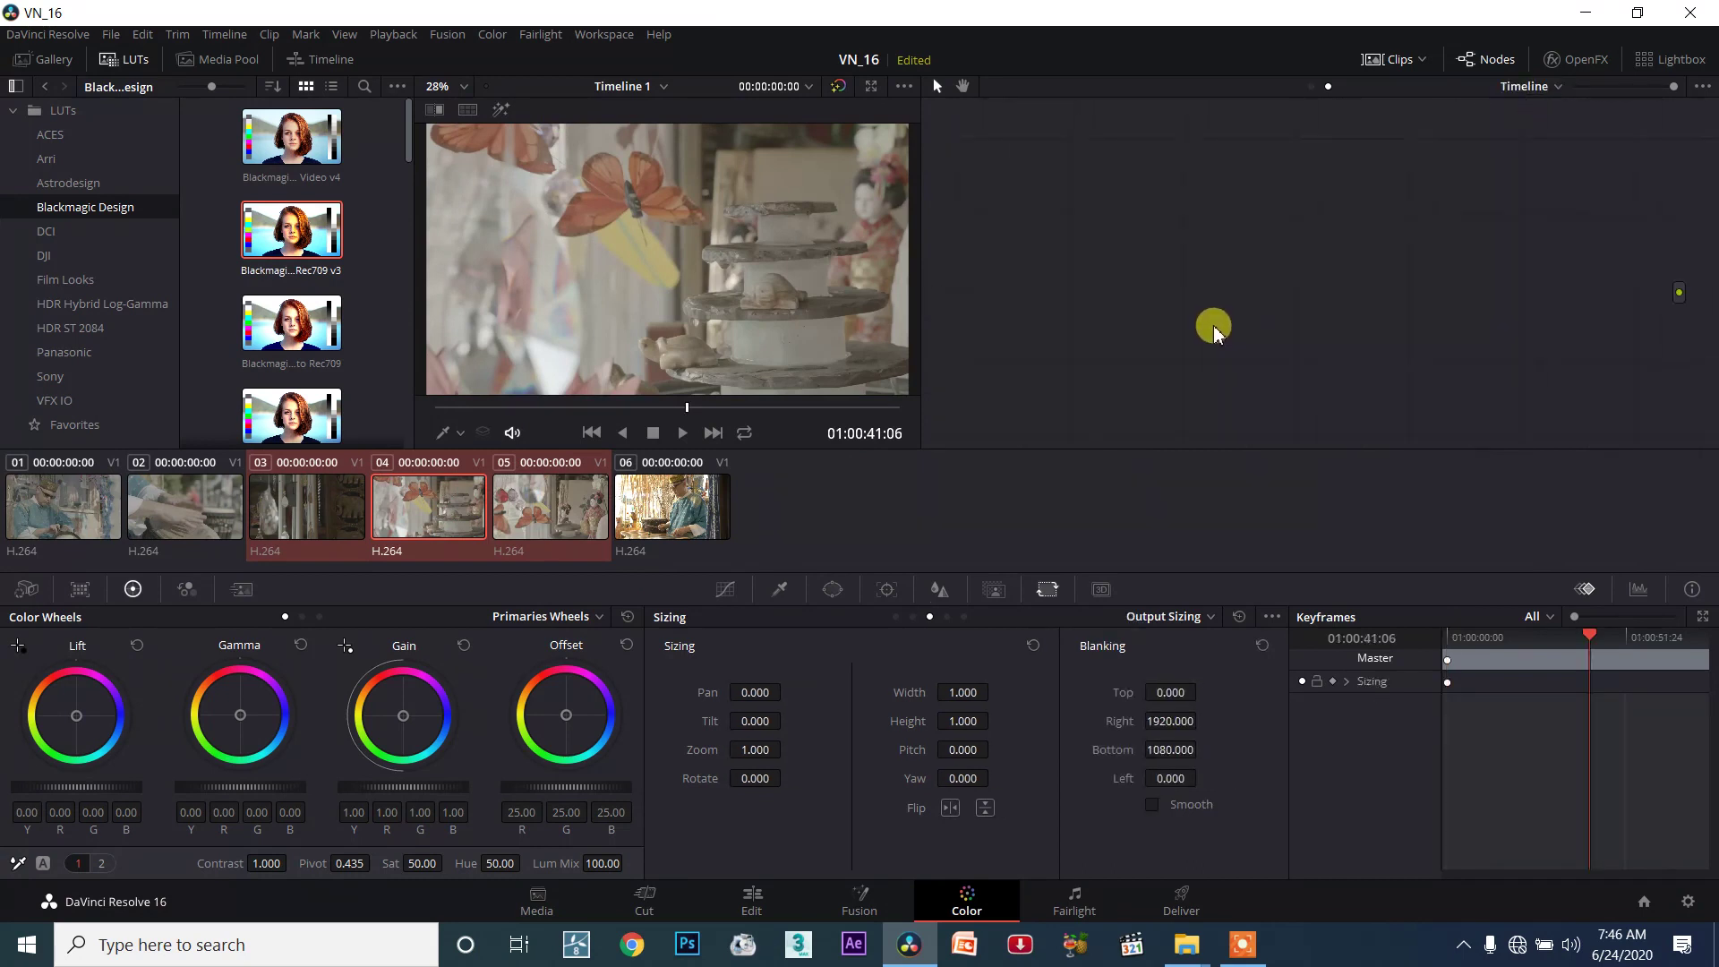
pyautogui.moveTo(960, 292); pyautogui.dragTo(1710, 291)
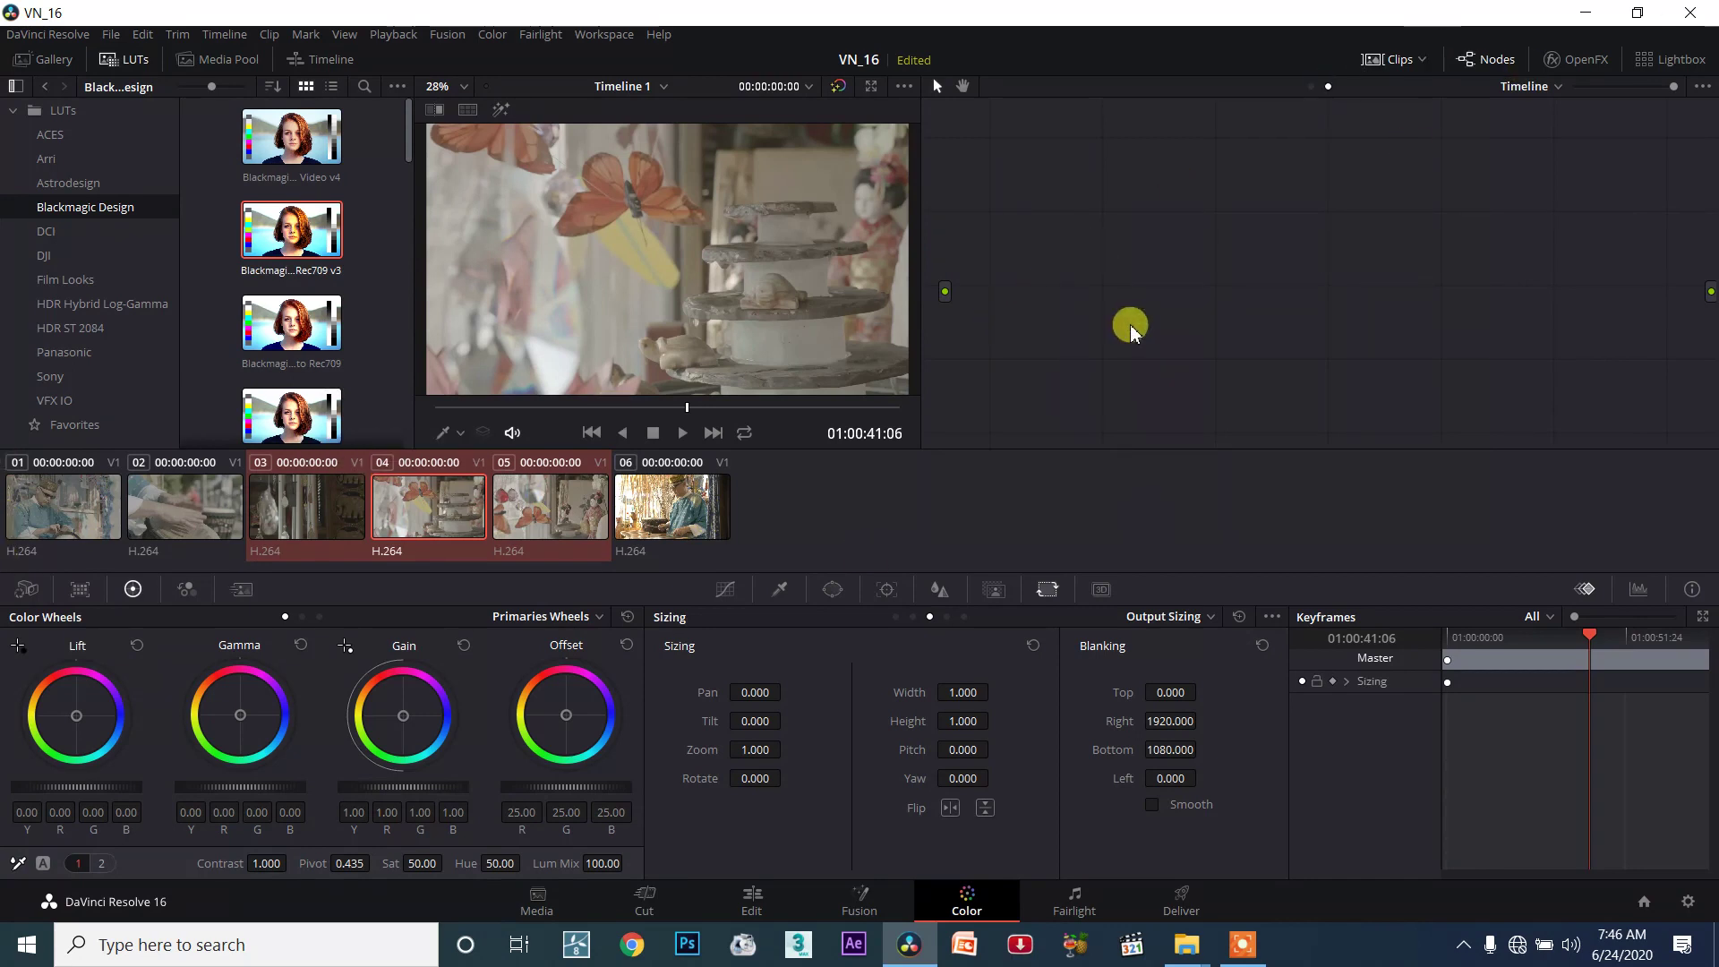
pyautogui.hotkey('alt', 's')
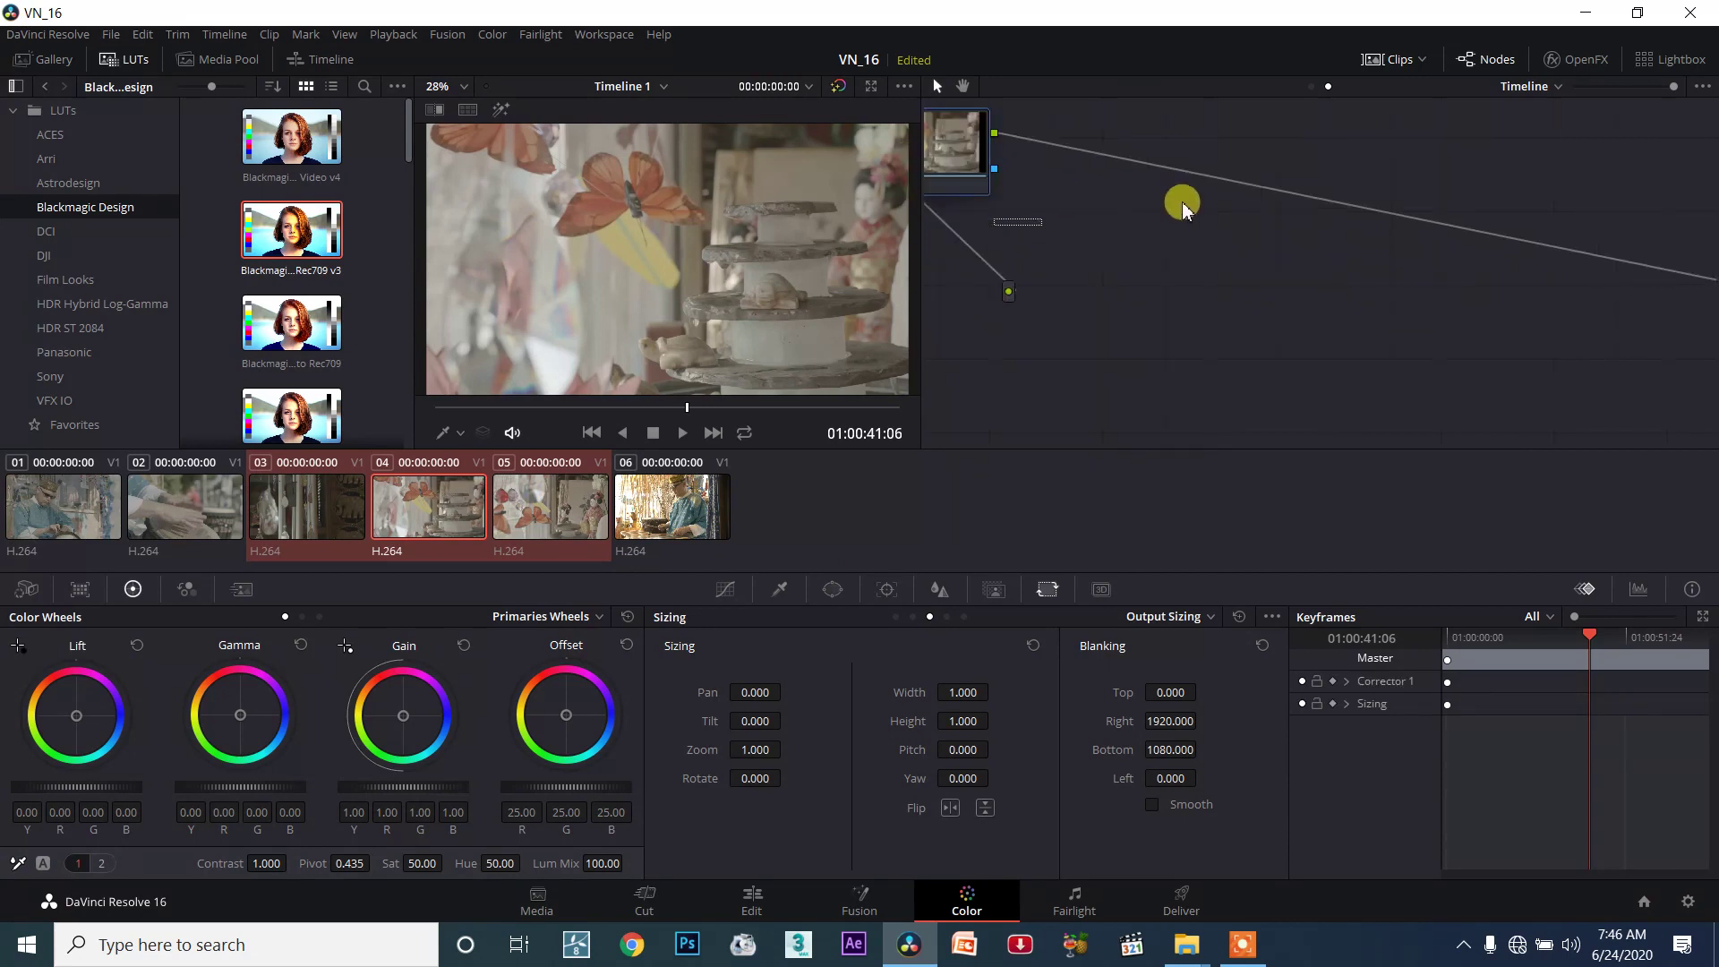
pyautogui.moveTo(1045, 128)
pyautogui.mouseDown()
pyautogui.moveTo(1452, 234)
pyautogui.moveTo(1432, 300)
pyautogui.moveTo(1362, 288)
pyautogui.mouseUp()
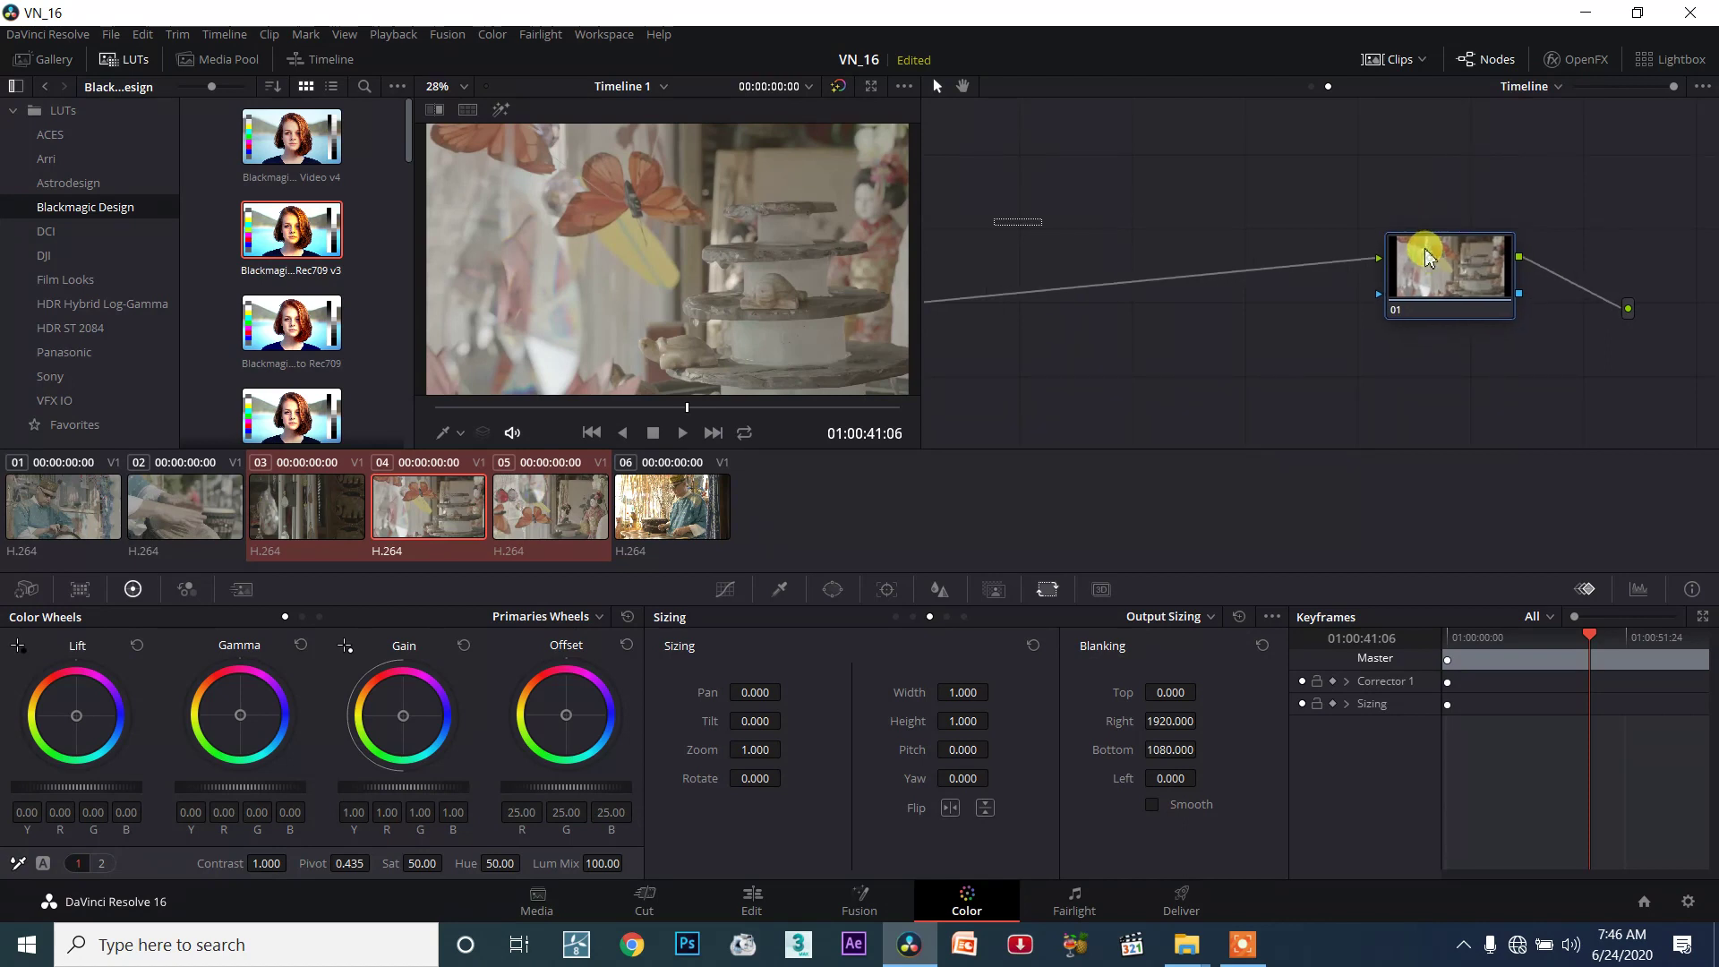
pyautogui.moveTo(1430, 266)
pyautogui.mouseDown()
pyautogui.moveTo(1391, 259)
pyautogui.moveTo(1574, 302)
pyautogui.mouseUp()
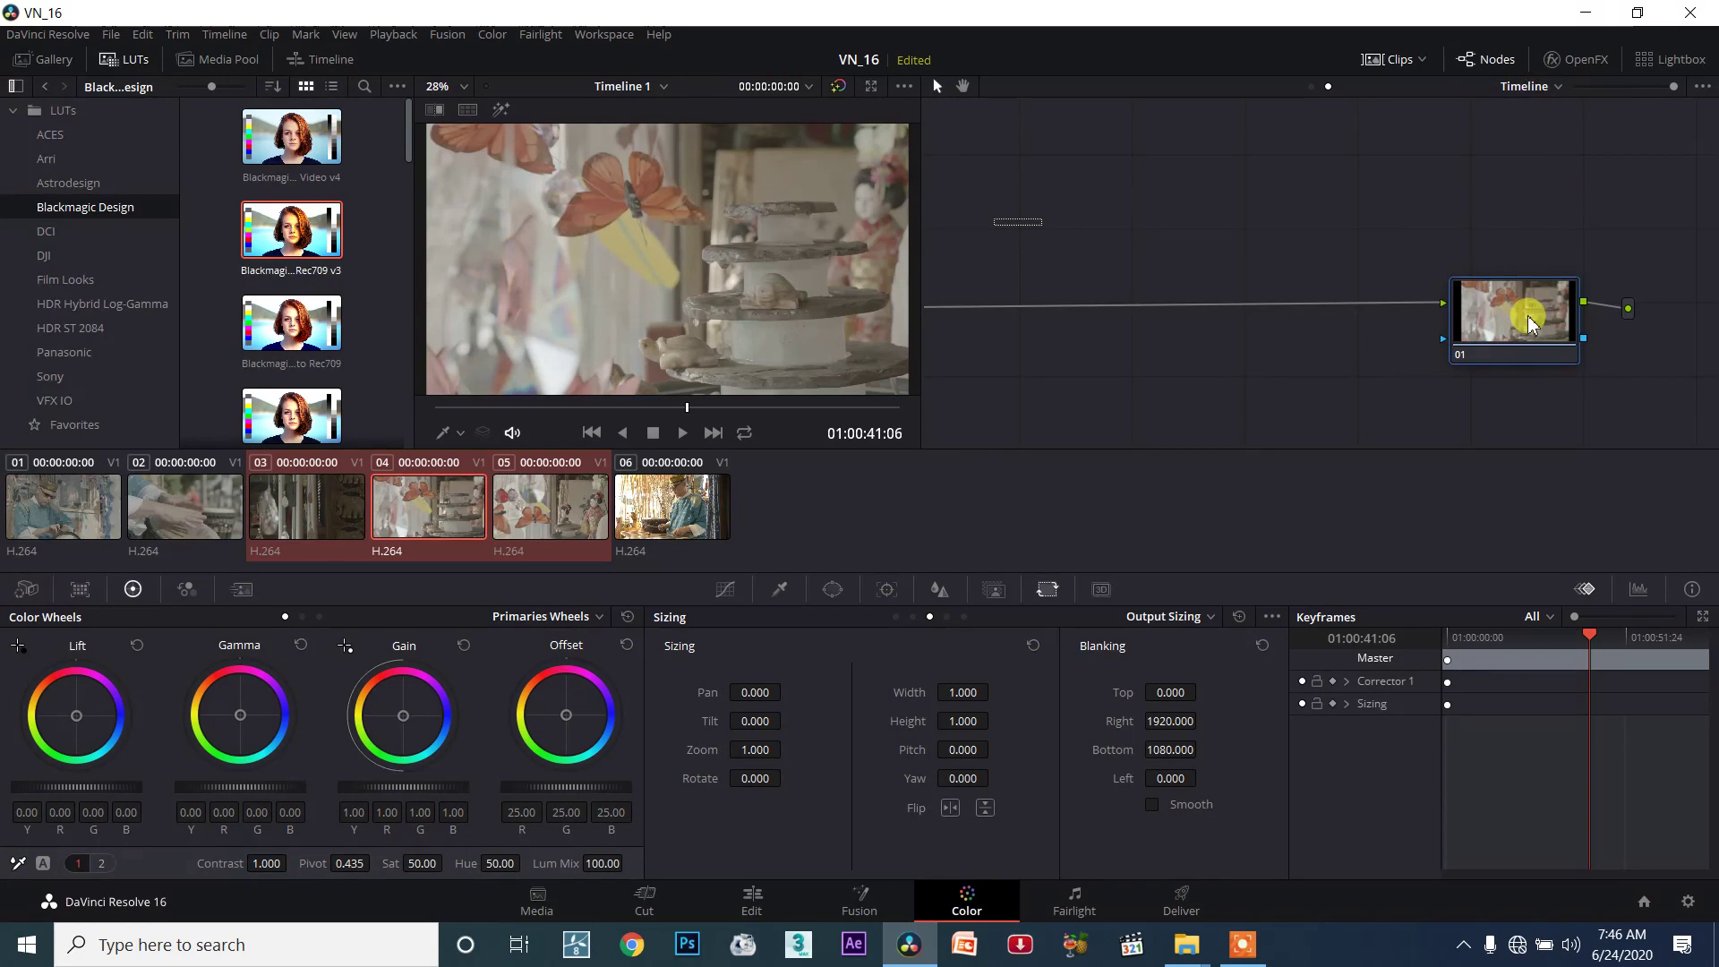
# Apply the Blackmagic 4.6K Film to Video v3 LUT to the timeline node and preview clips 03, 02, 01.
pyautogui.moveTo(291, 229)
pyautogui.mouseDown()
pyautogui.moveTo(1253, 353)
pyautogui.moveTo(1513, 311)
pyautogui.mouseUp()
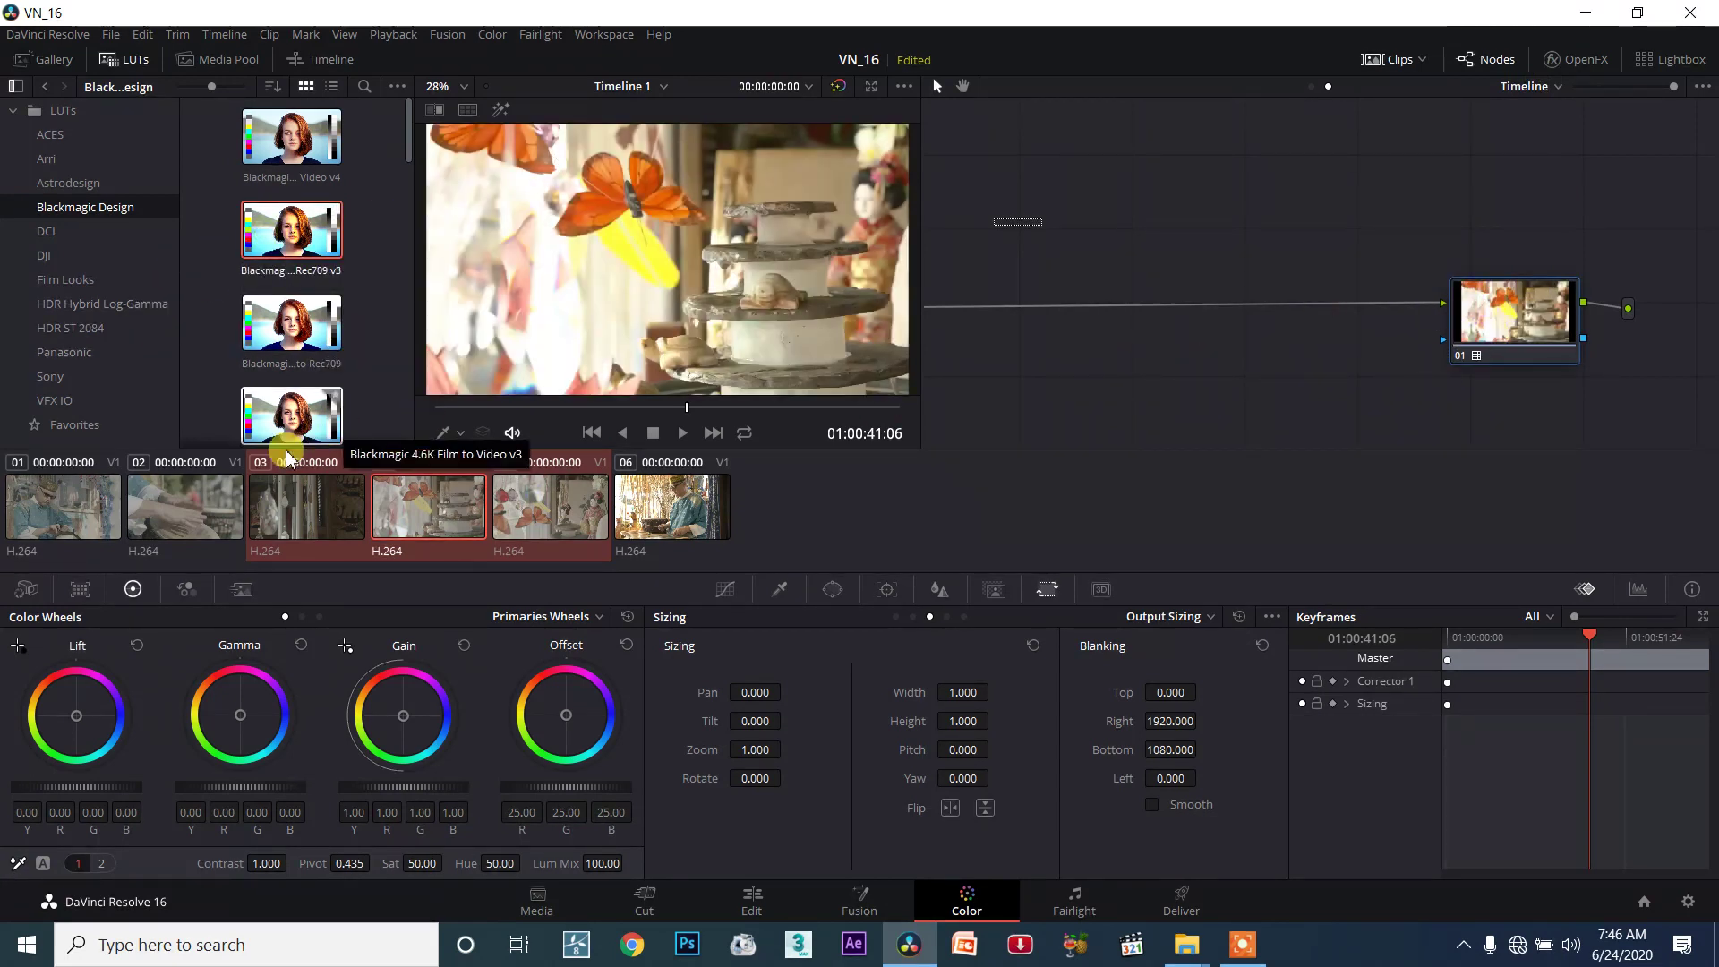
pyautogui.click(293, 498)
pyautogui.click(165, 515)
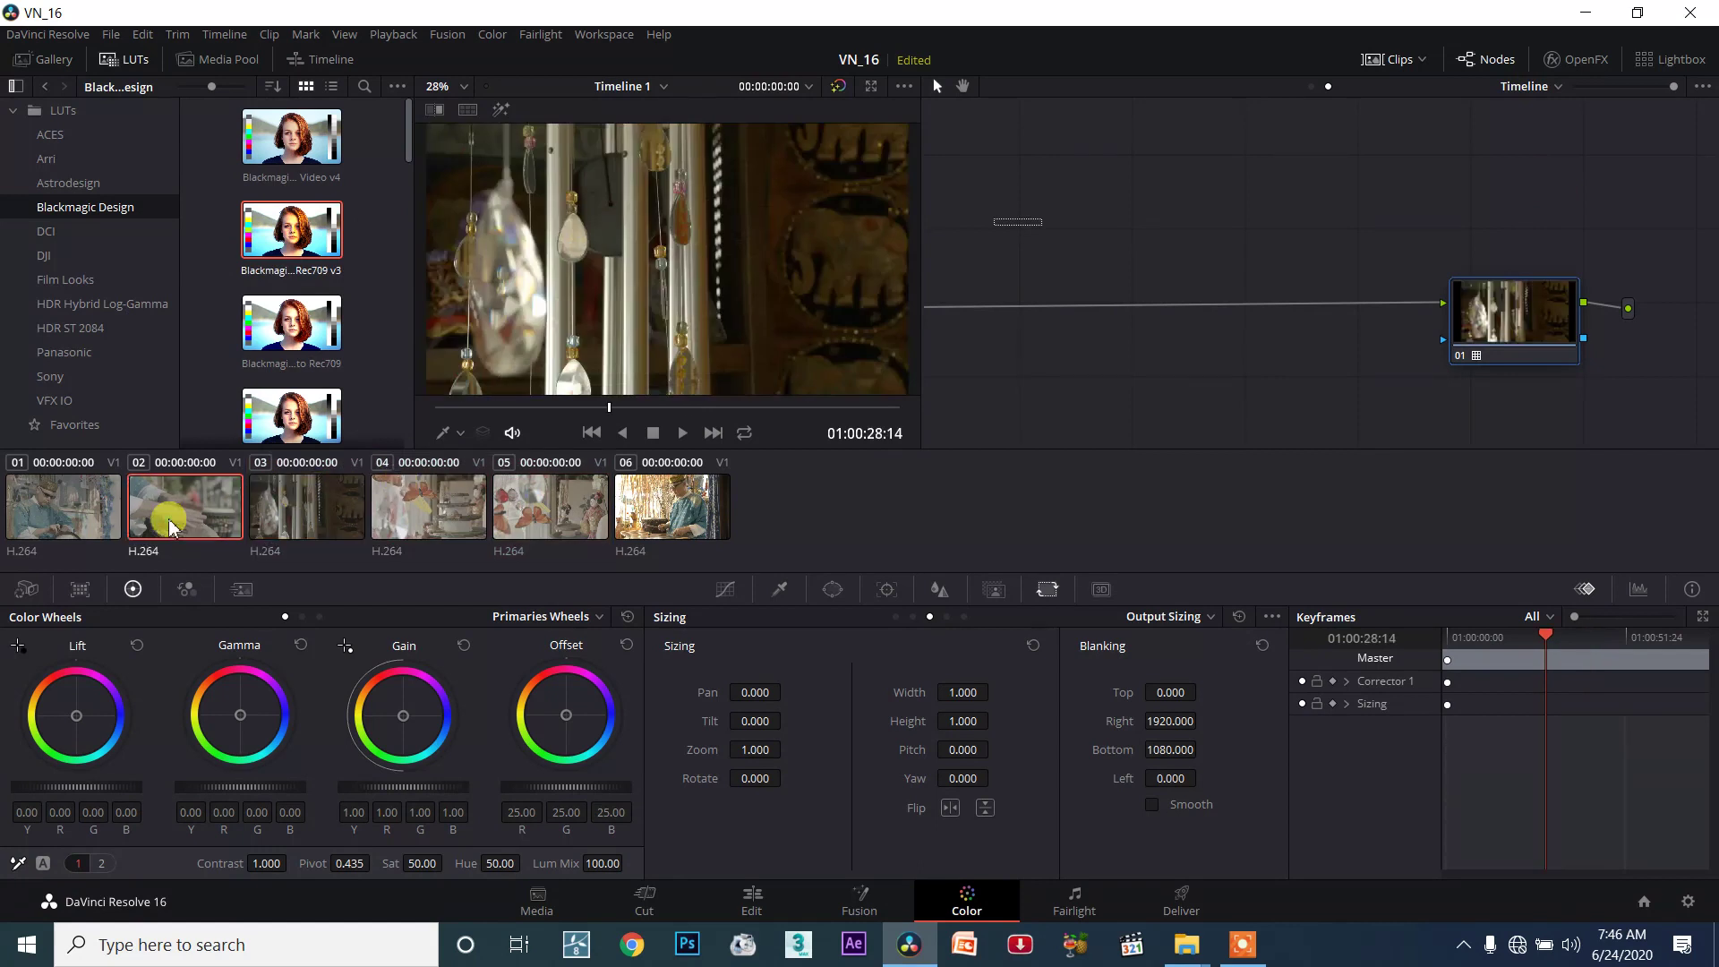
pyautogui.click(109, 528)
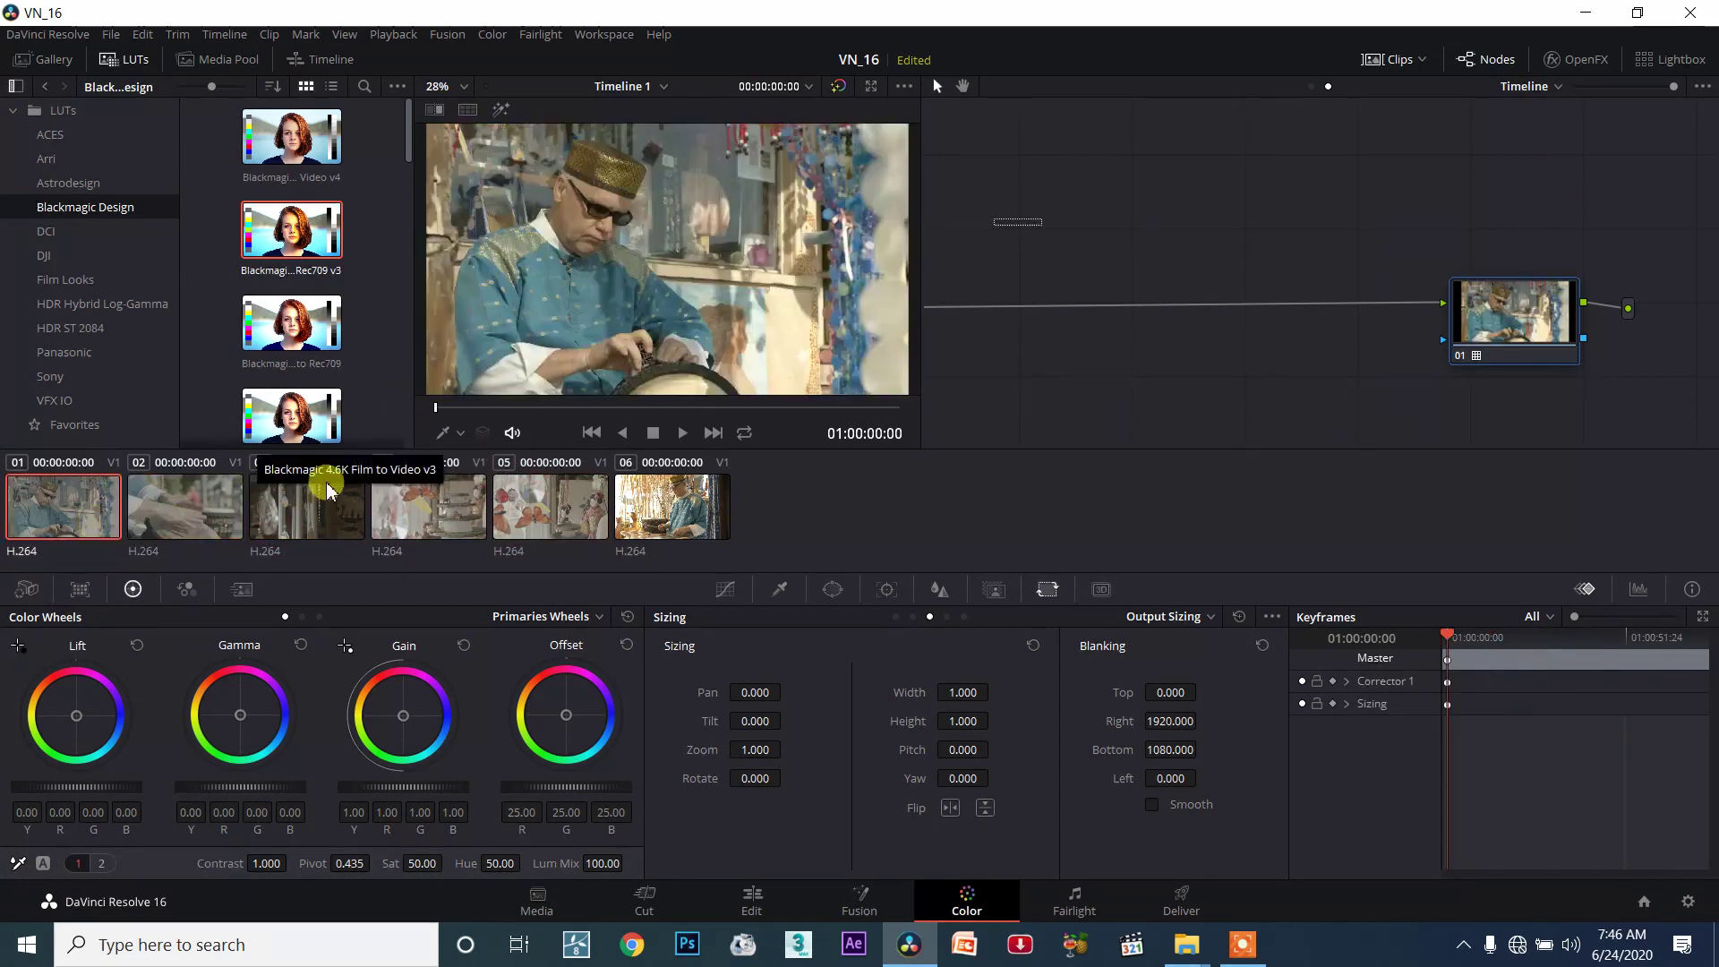
# Update all thumbnails and review clips 02 through 06 under the timeline LUT.
pyautogui.rightClick(699, 506)
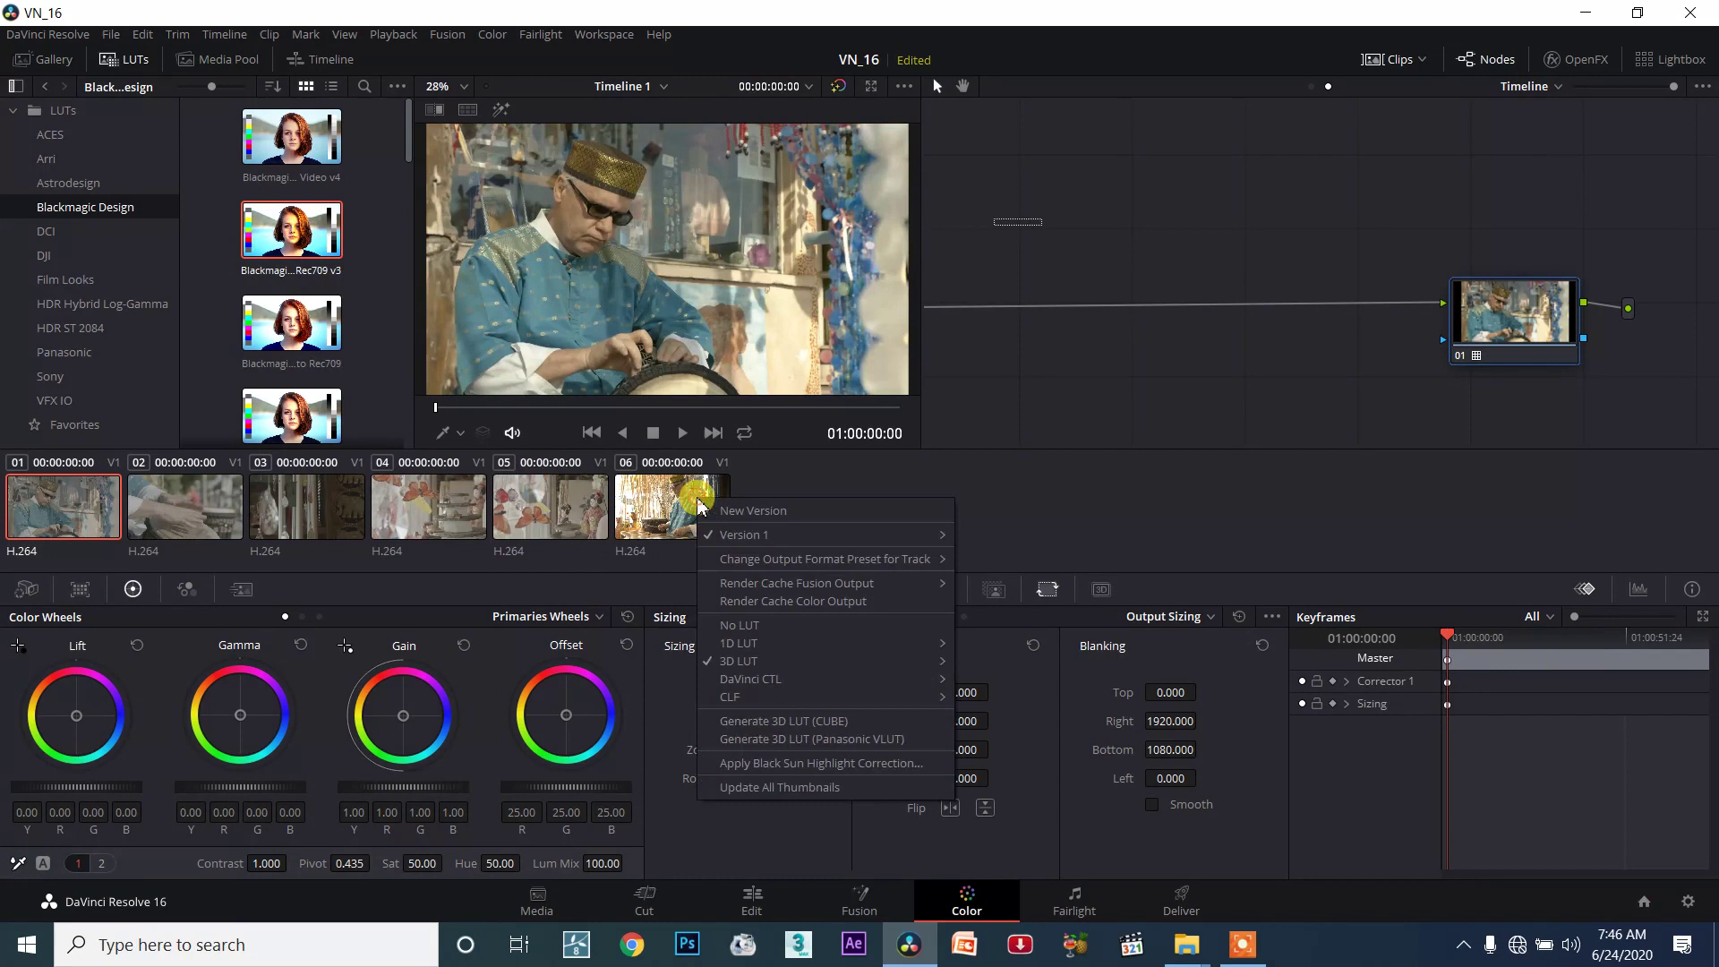
pyautogui.click(770, 787)
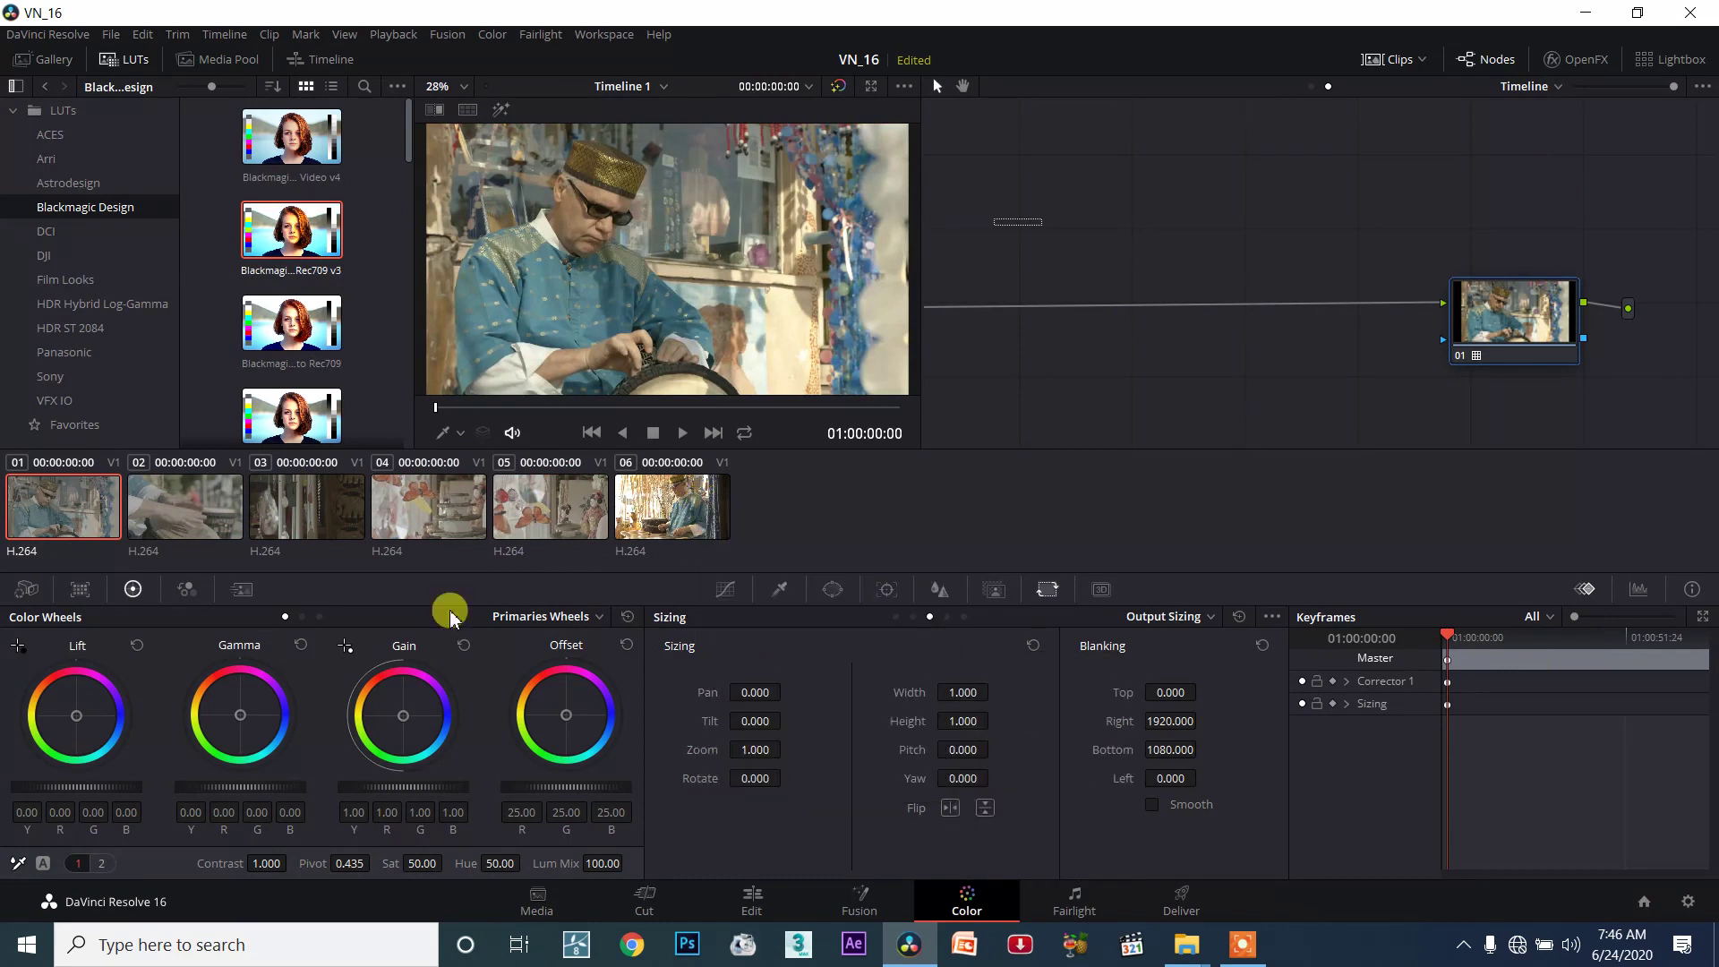
pyautogui.click(147, 517)
pyautogui.click(280, 515)
pyautogui.click(398, 523)
pyautogui.click(627, 434)
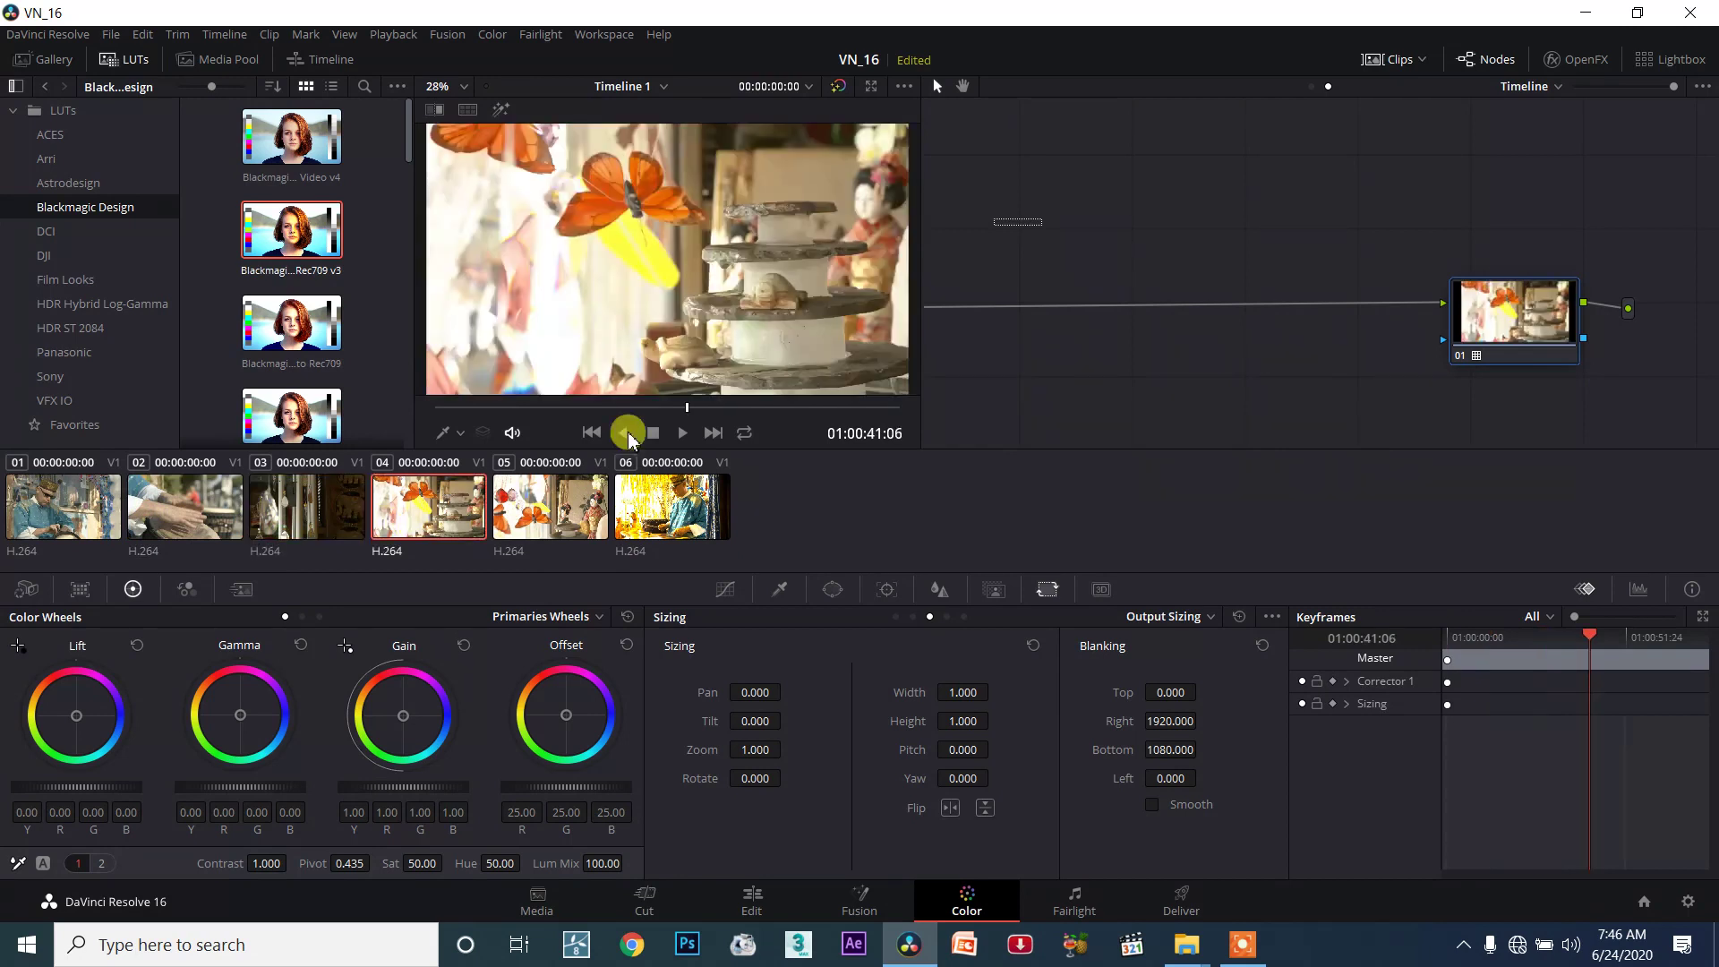
pyautogui.click(518, 507)
pyautogui.click(634, 526)
pyautogui.click(518, 507)
pyautogui.click(634, 526)
pyautogui.click(559, 520)
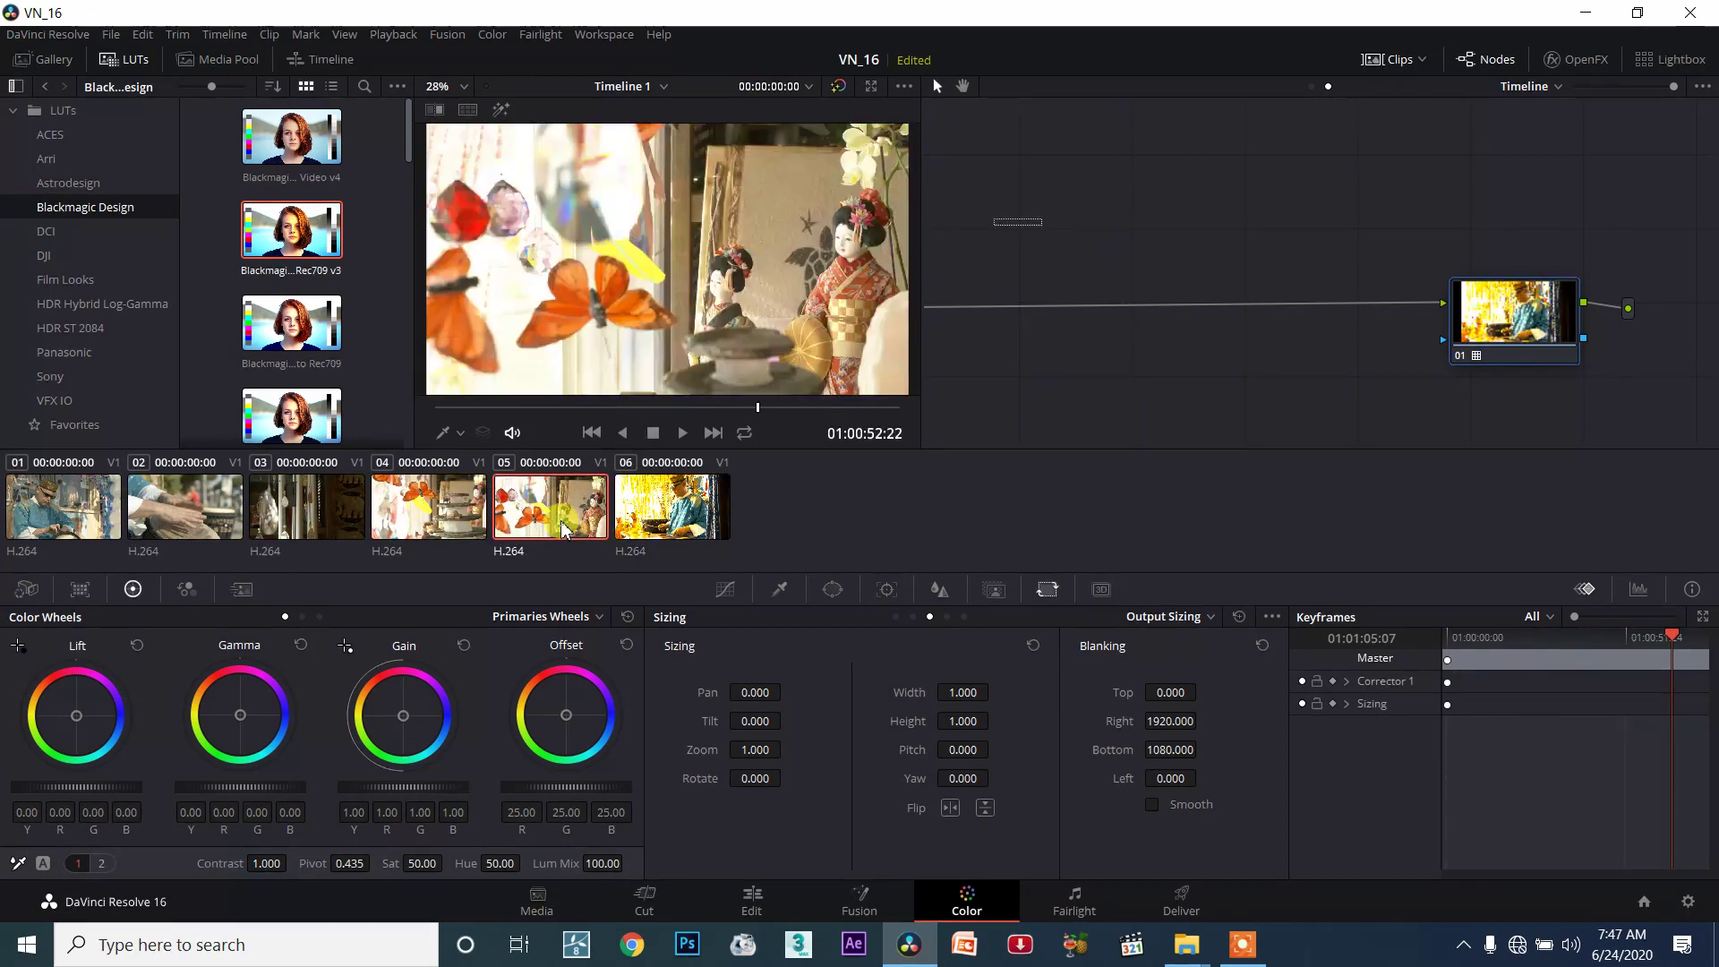
# Step back to clip 02 and undo the timeline node's LUT with Ctrl+Z.
pyautogui.click(446, 538)
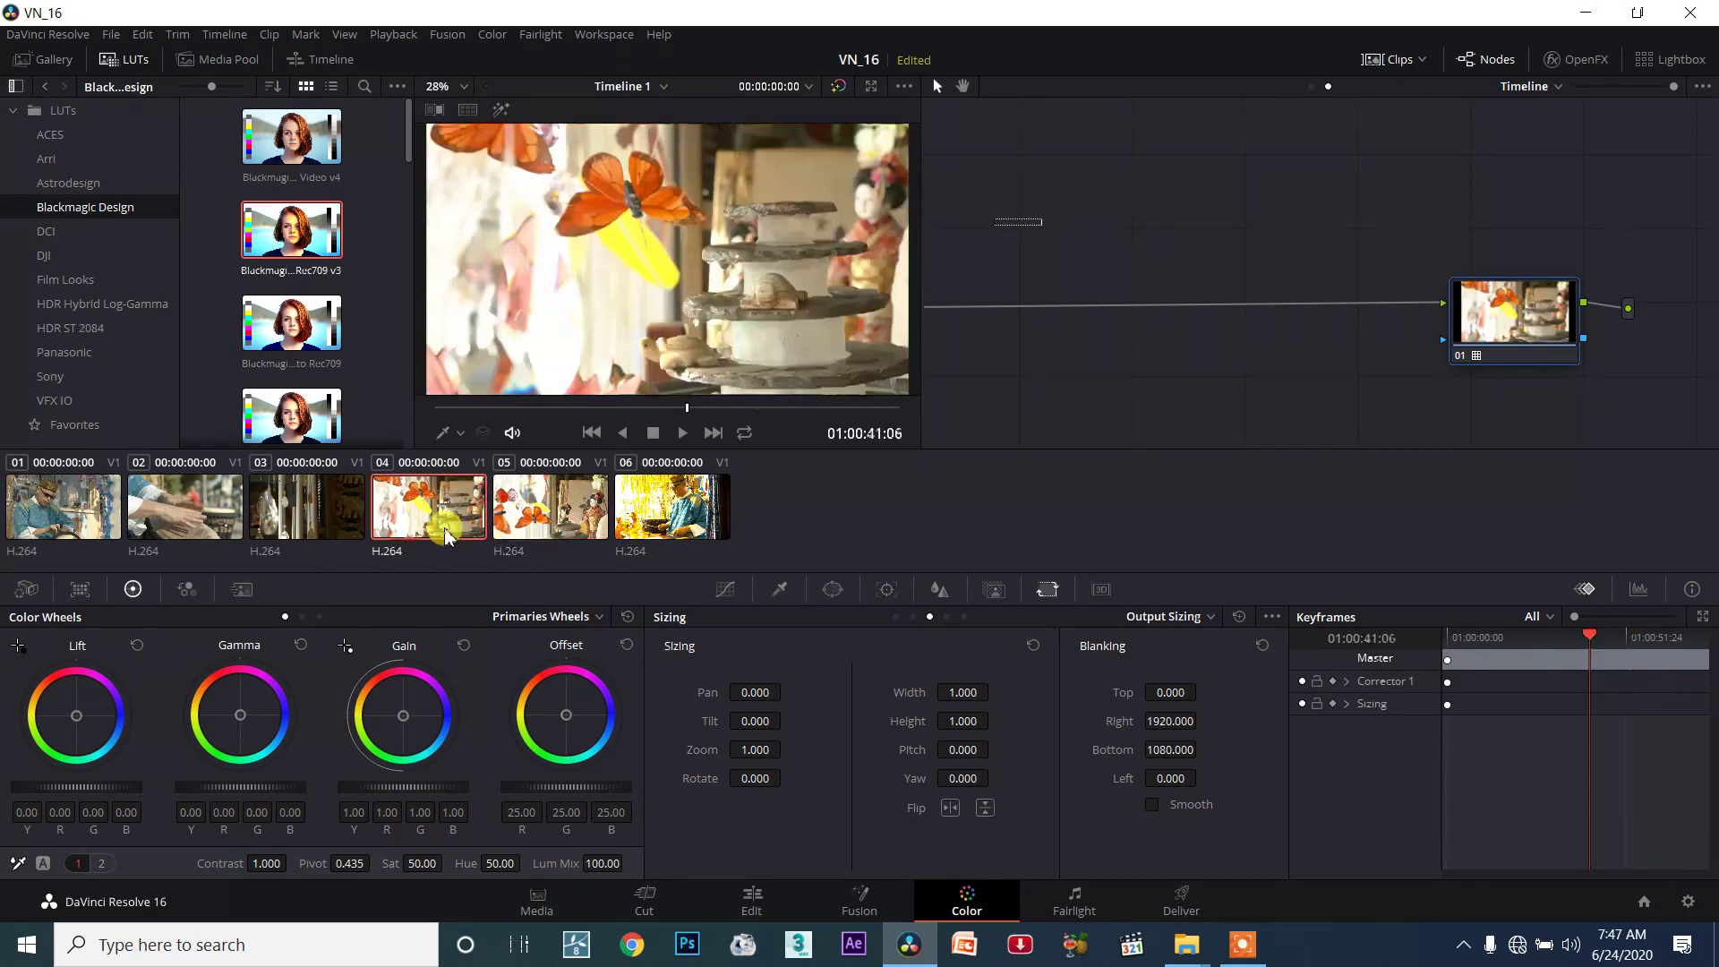
pyautogui.click(309, 515)
pyautogui.click(177, 539)
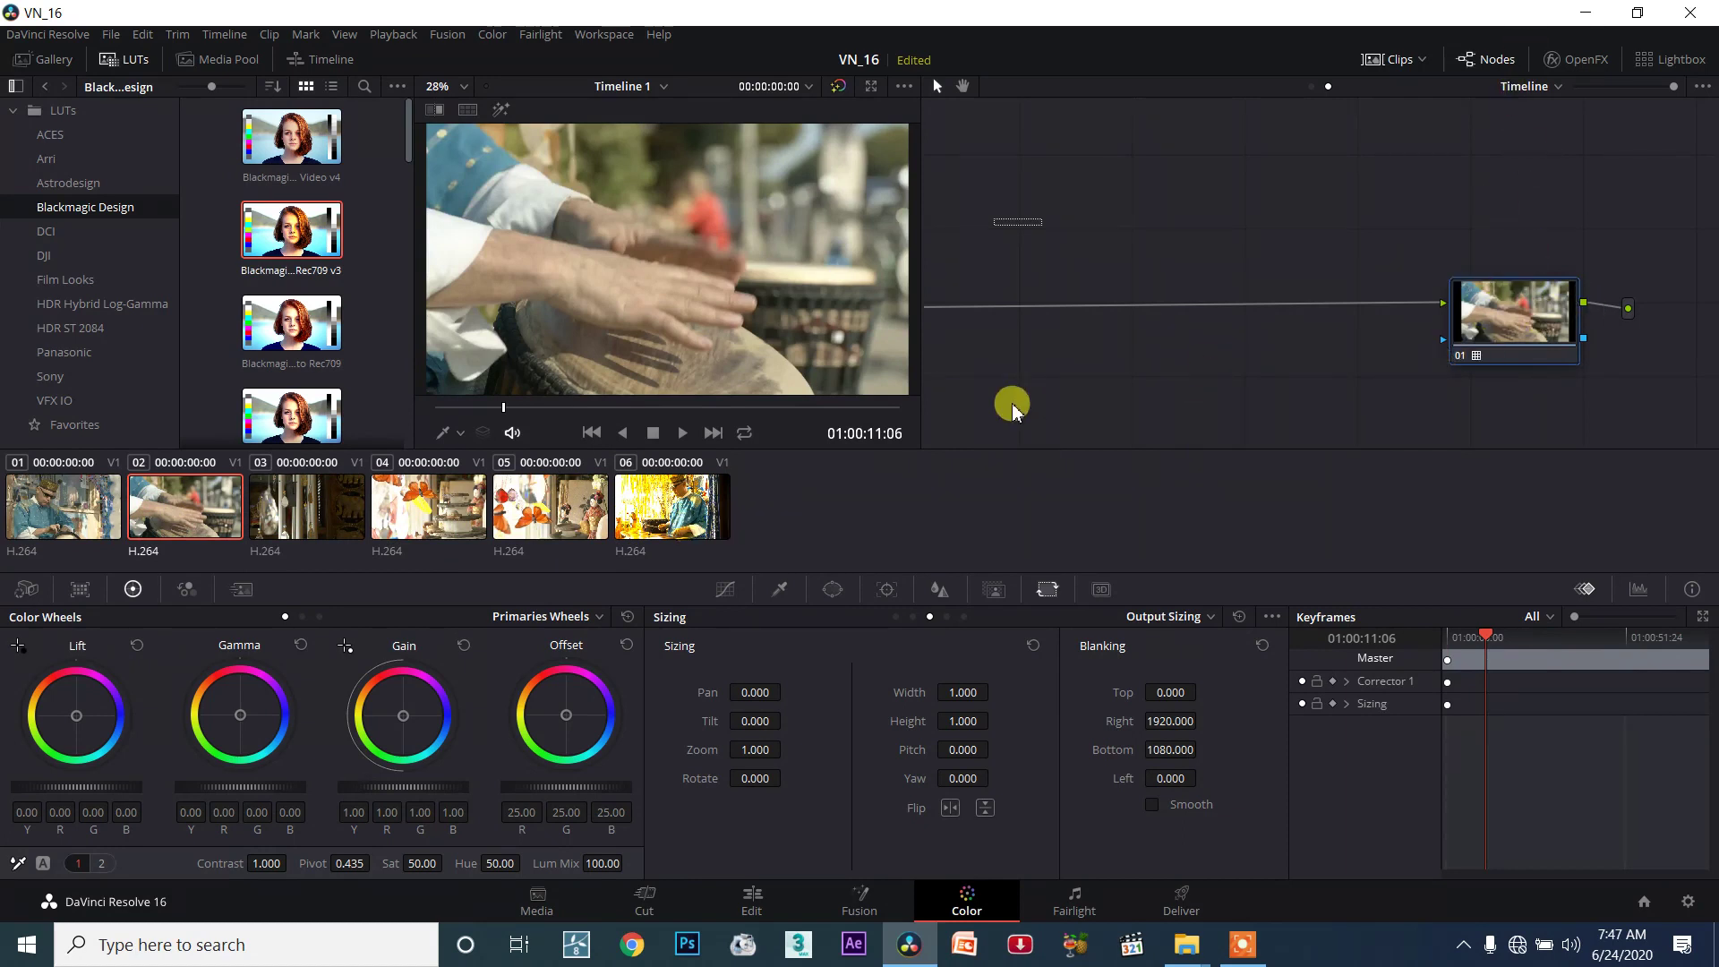
pyautogui.hotkey('ctrl', 'z')
pyautogui.hotkey('ctrl', 'z')
pyautogui.hotkey('ctrl', 'z')
# Delete the timeline grade node, update all thumbnails, and return to clip 02.
pyautogui.rightClick(1067, 366)
pyautogui.click(1113, 376)
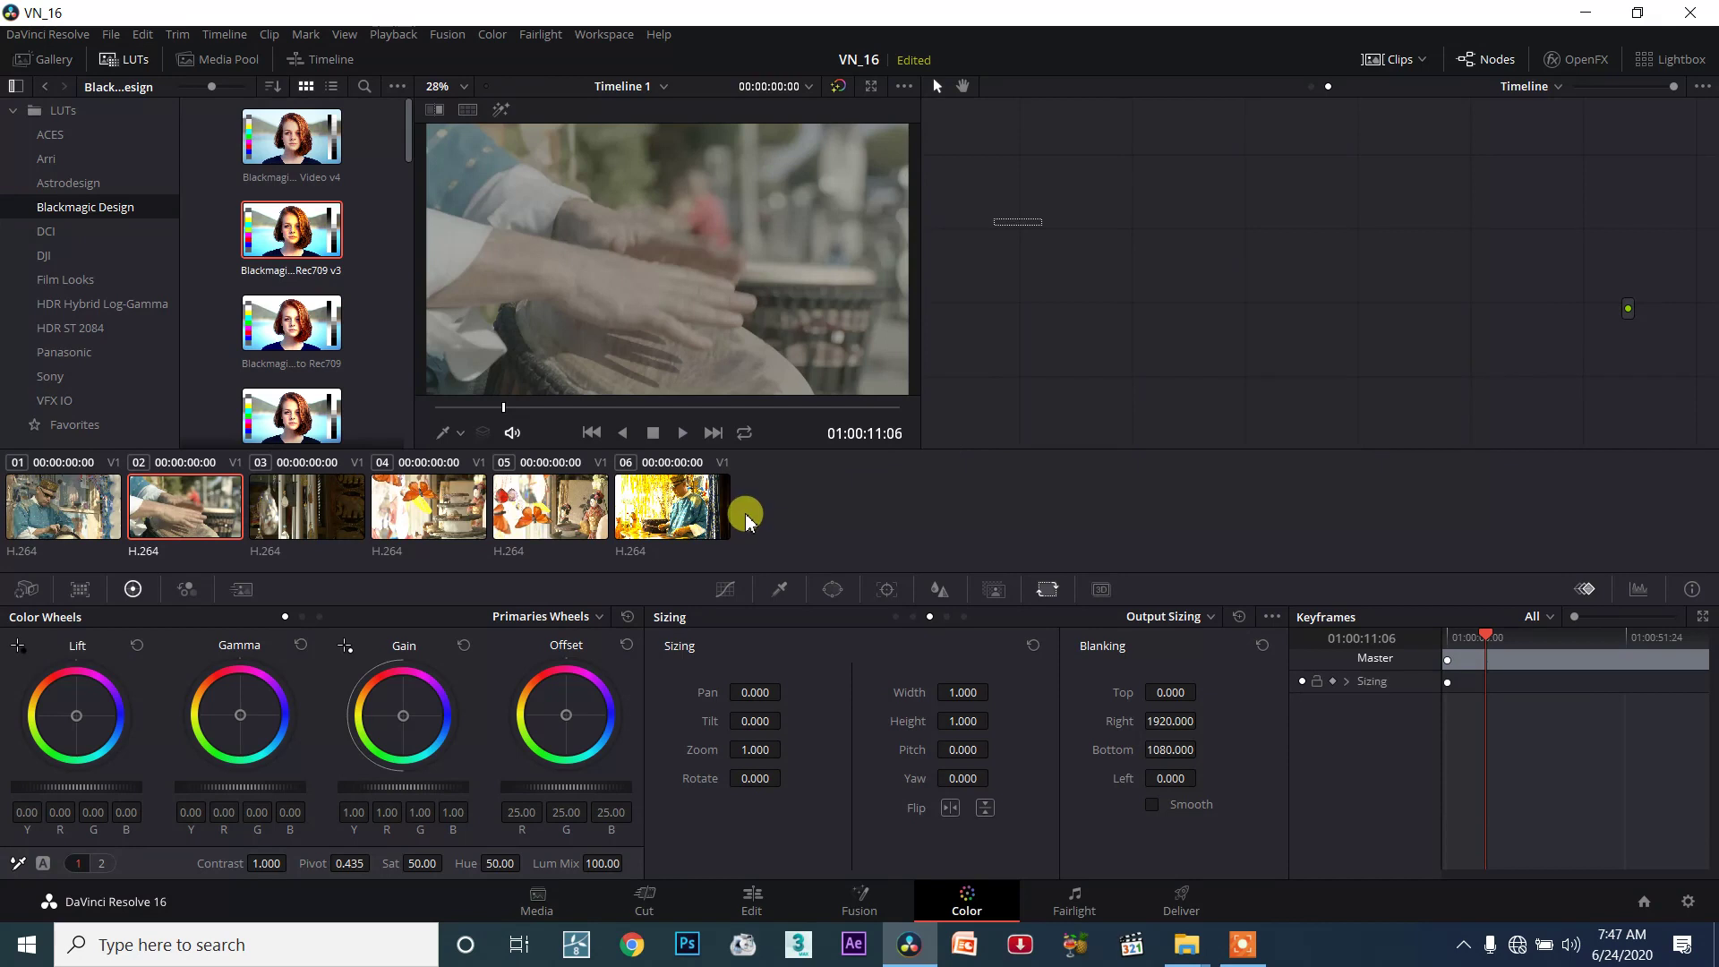
pyautogui.click(448, 532)
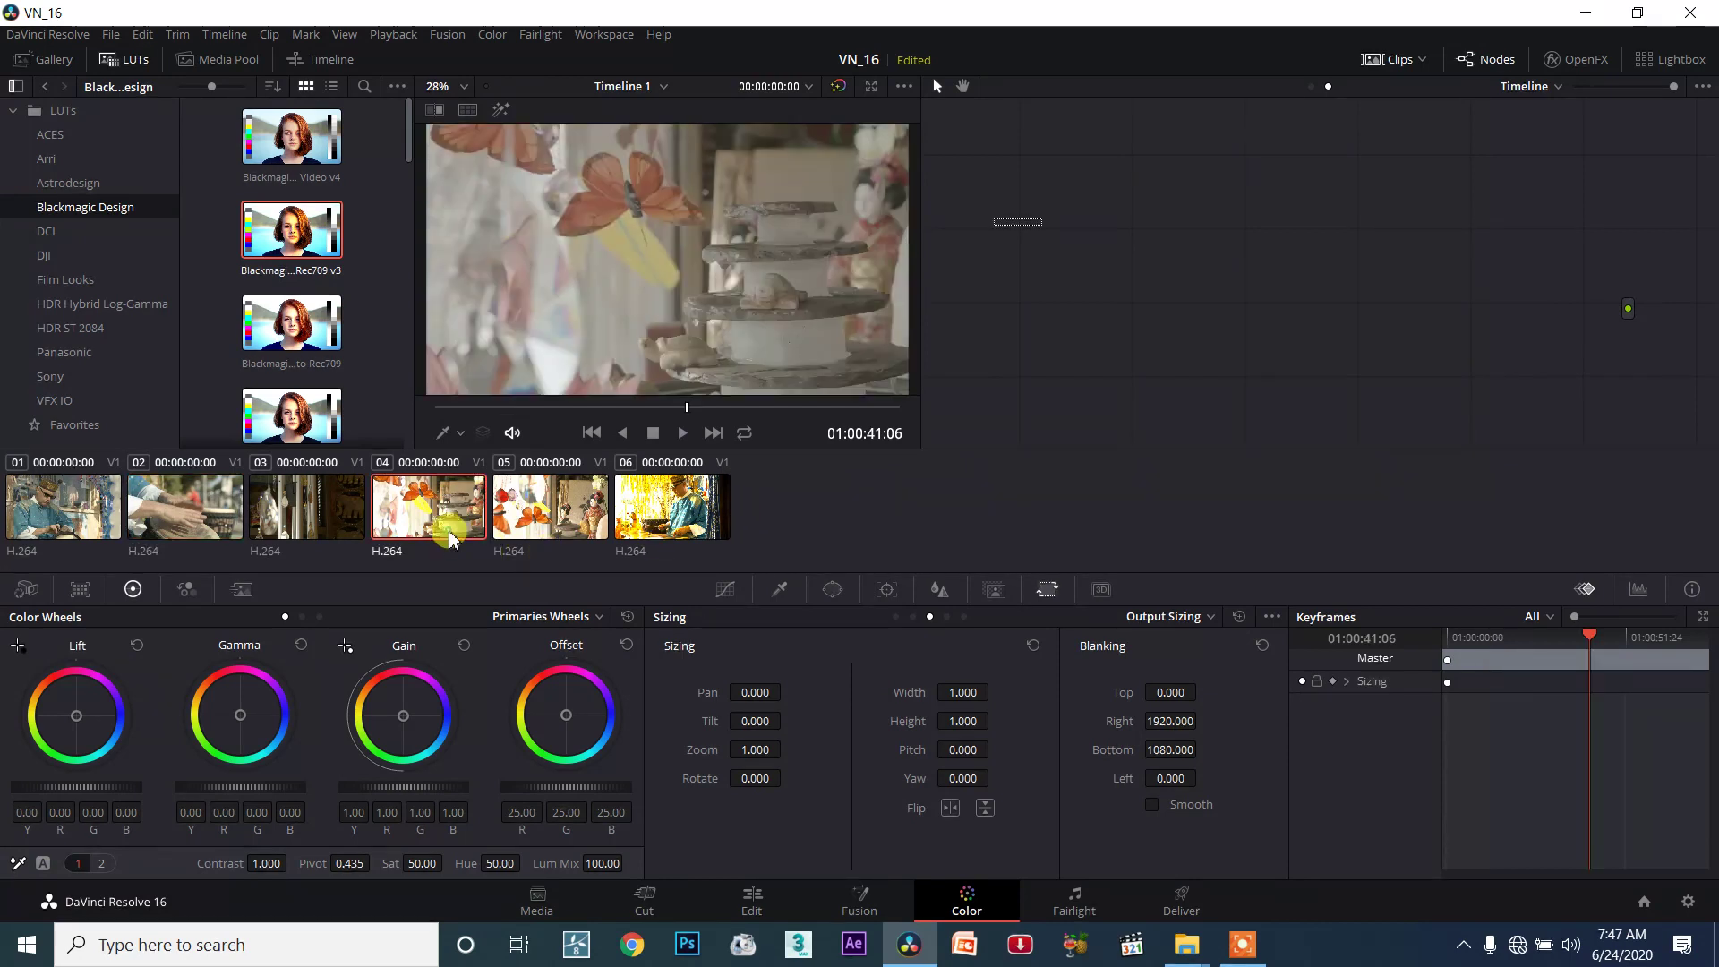
pyautogui.click(561, 525)
pyautogui.rightClick(561, 525)
pyautogui.click(629, 866)
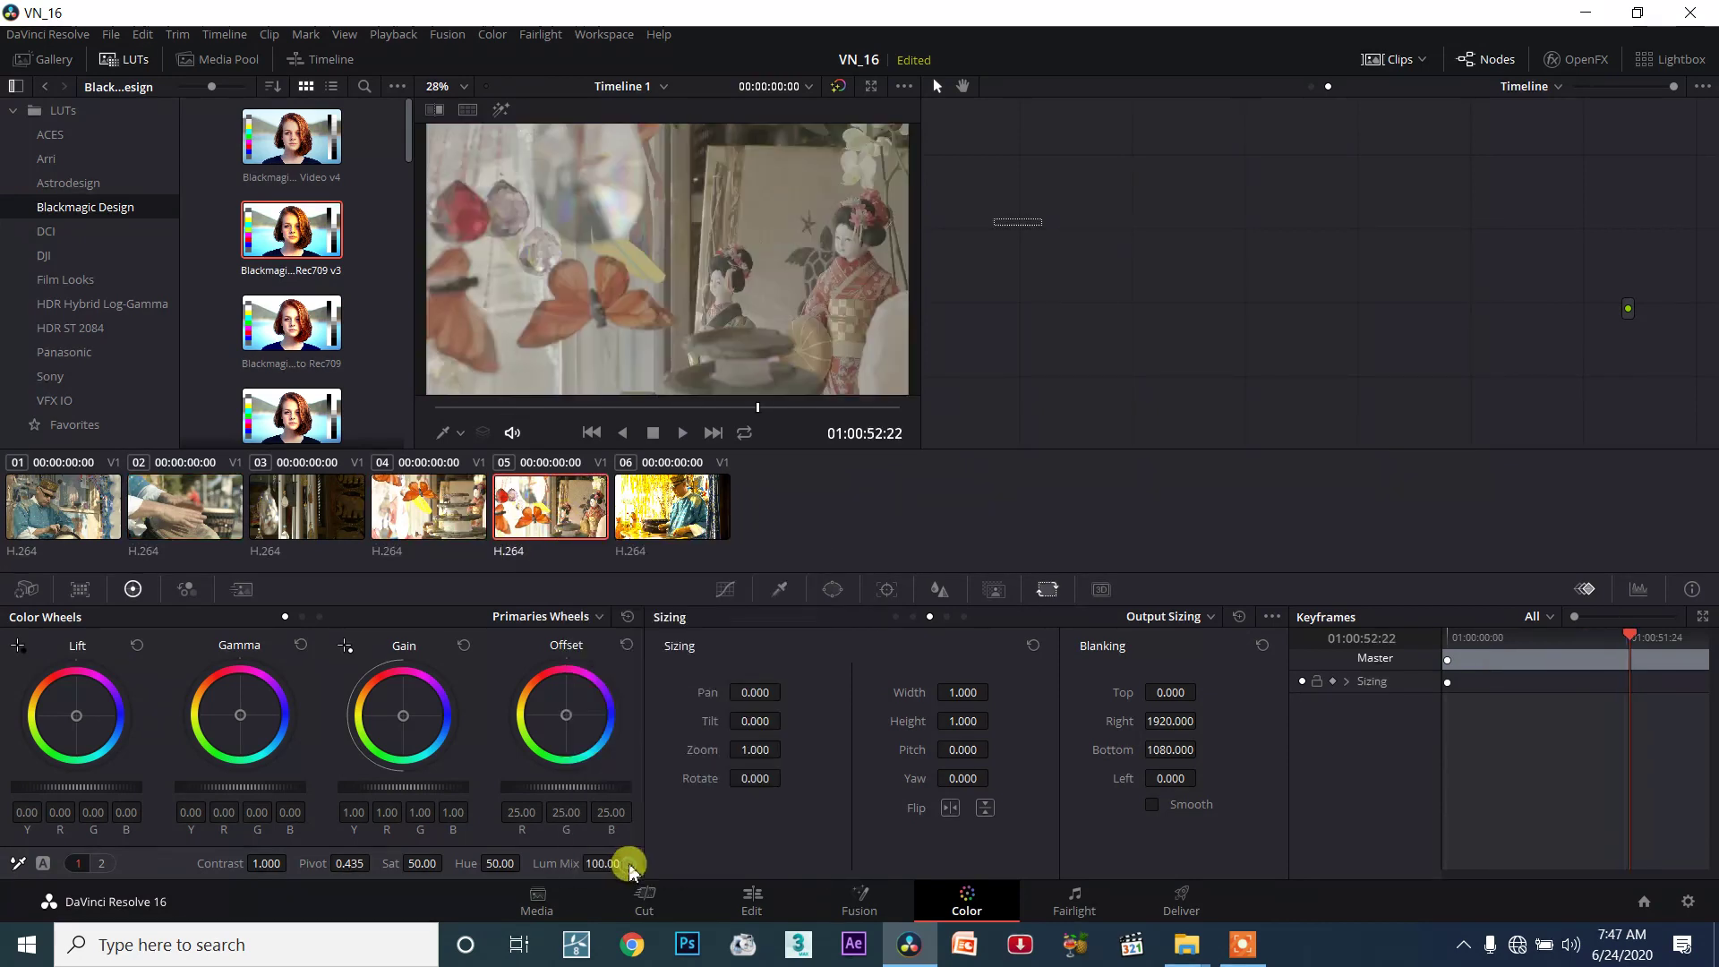
pyautogui.rightClick(664, 497)
pyautogui.click(555, 517)
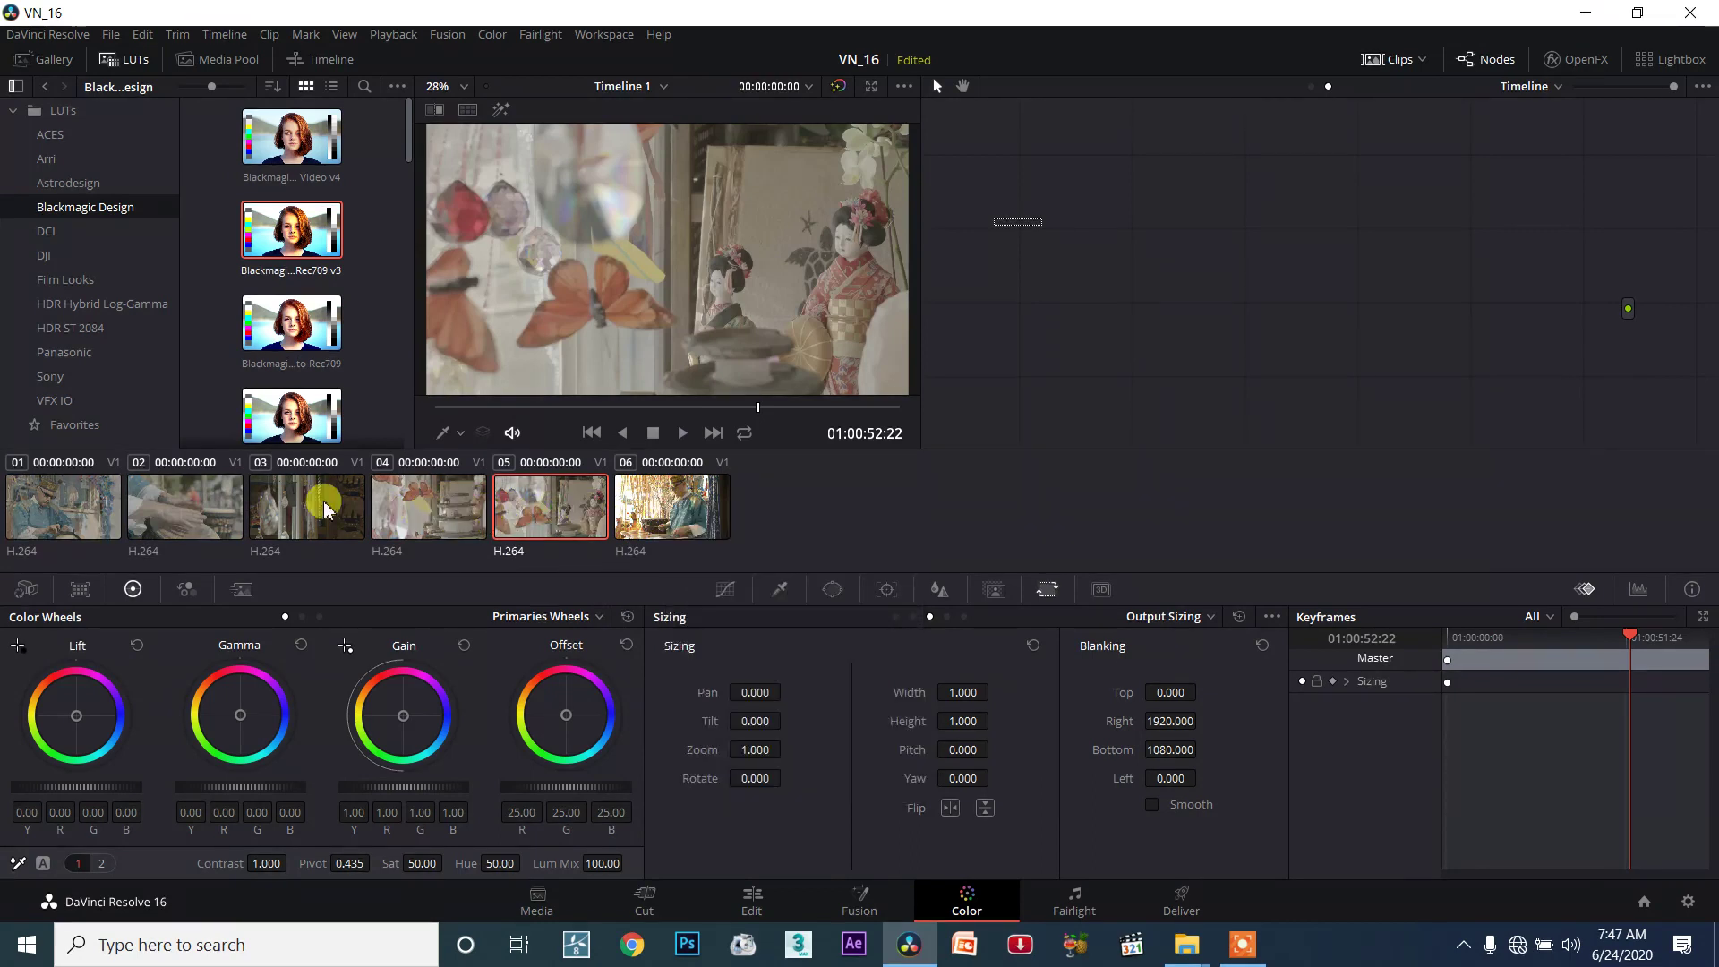
pyautogui.click(203, 504)
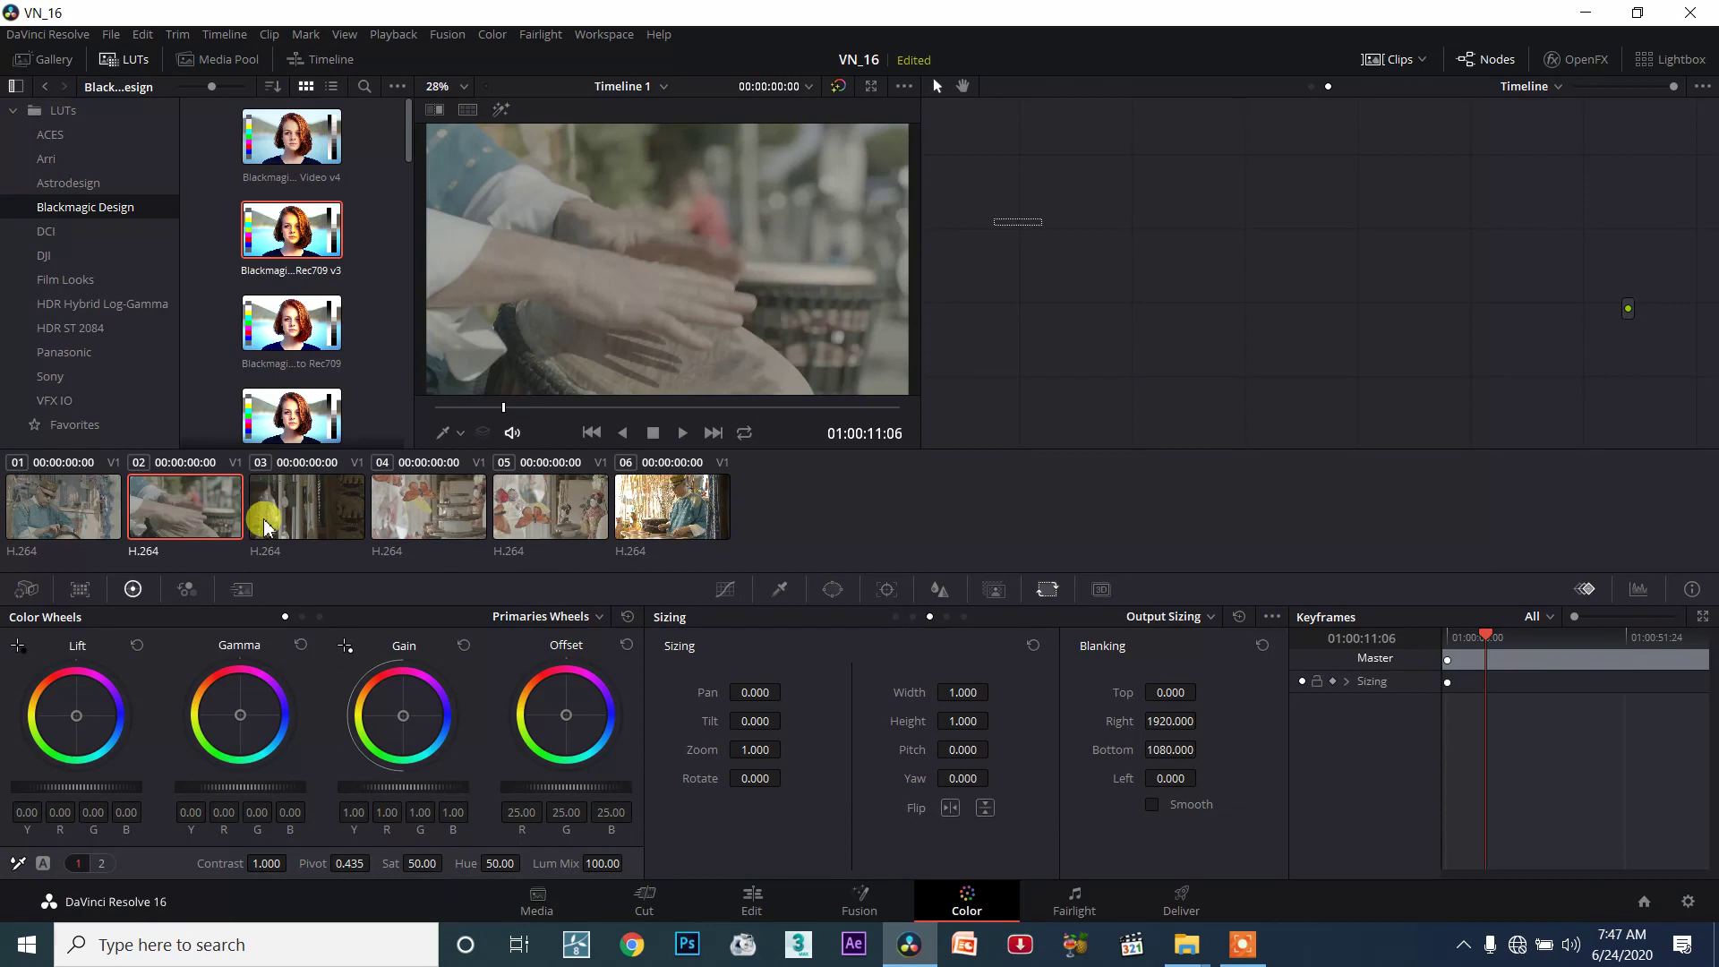
# Drag within the node graph and preview clip 01 before returning to clip 02.
pyautogui.moveTo(1362, 166); pyautogui.dragTo(1544, 283)
pyautogui.moveTo(1232, 170); pyautogui.dragTo(1551, 355)
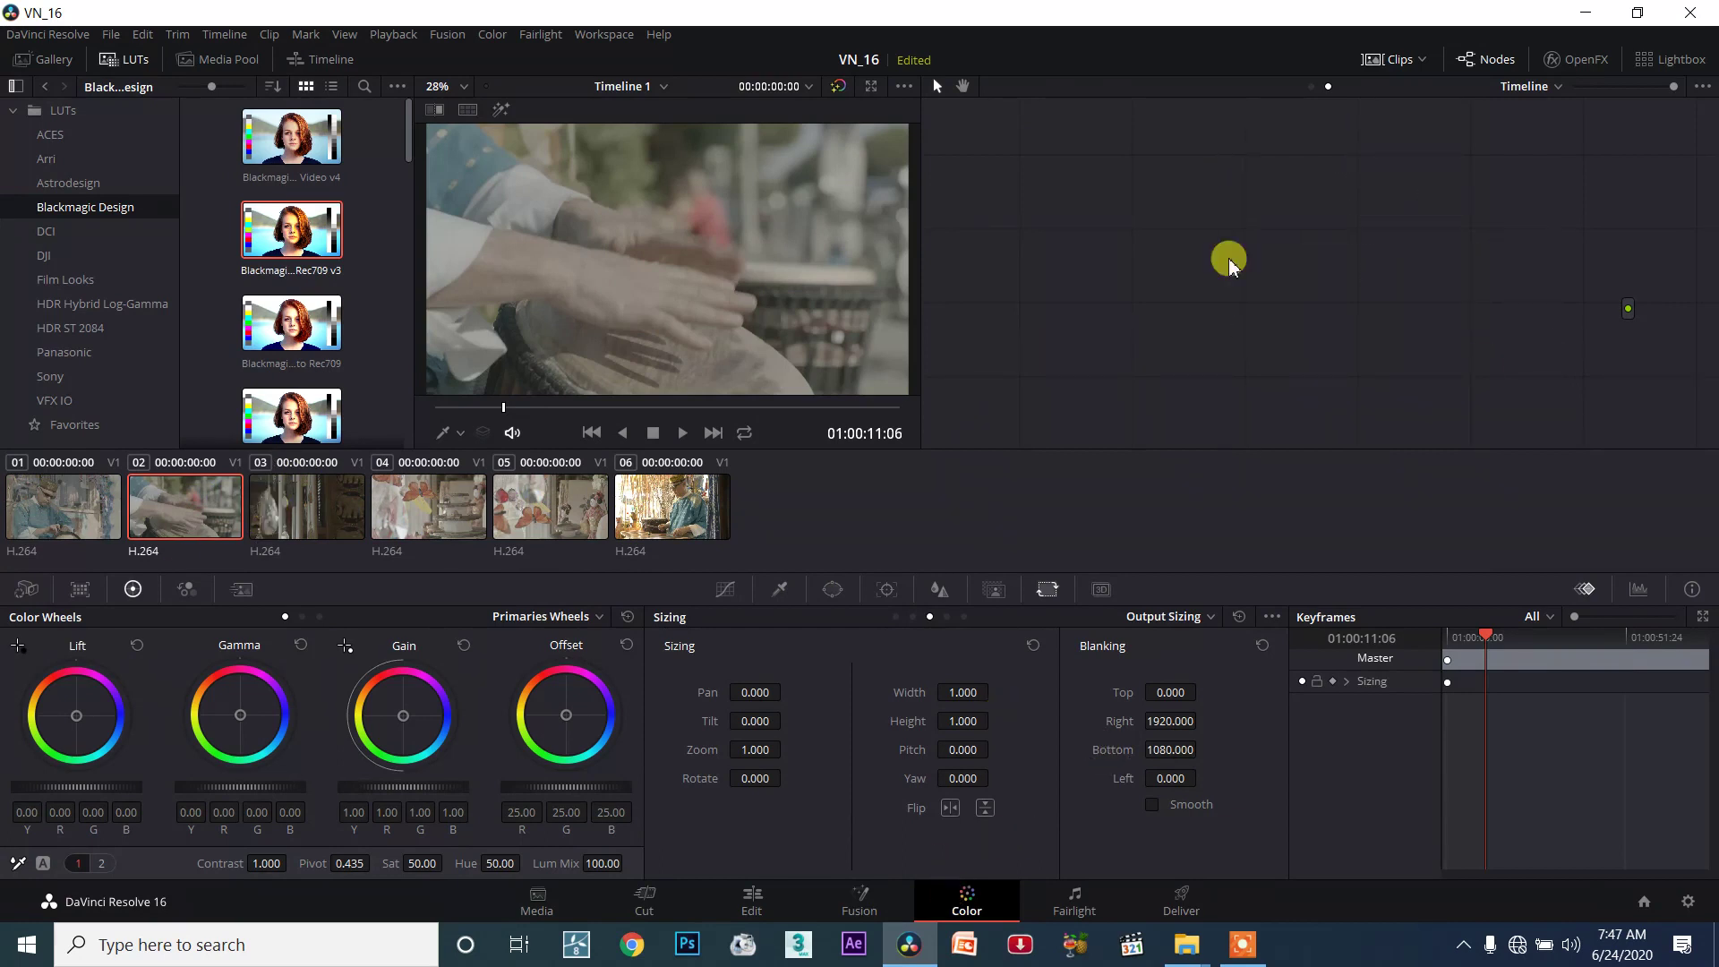
pyautogui.moveTo(1083, 164); pyautogui.dragTo(1405, 372)
pyautogui.moveTo(1038, 161); pyautogui.dragTo(1408, 315)
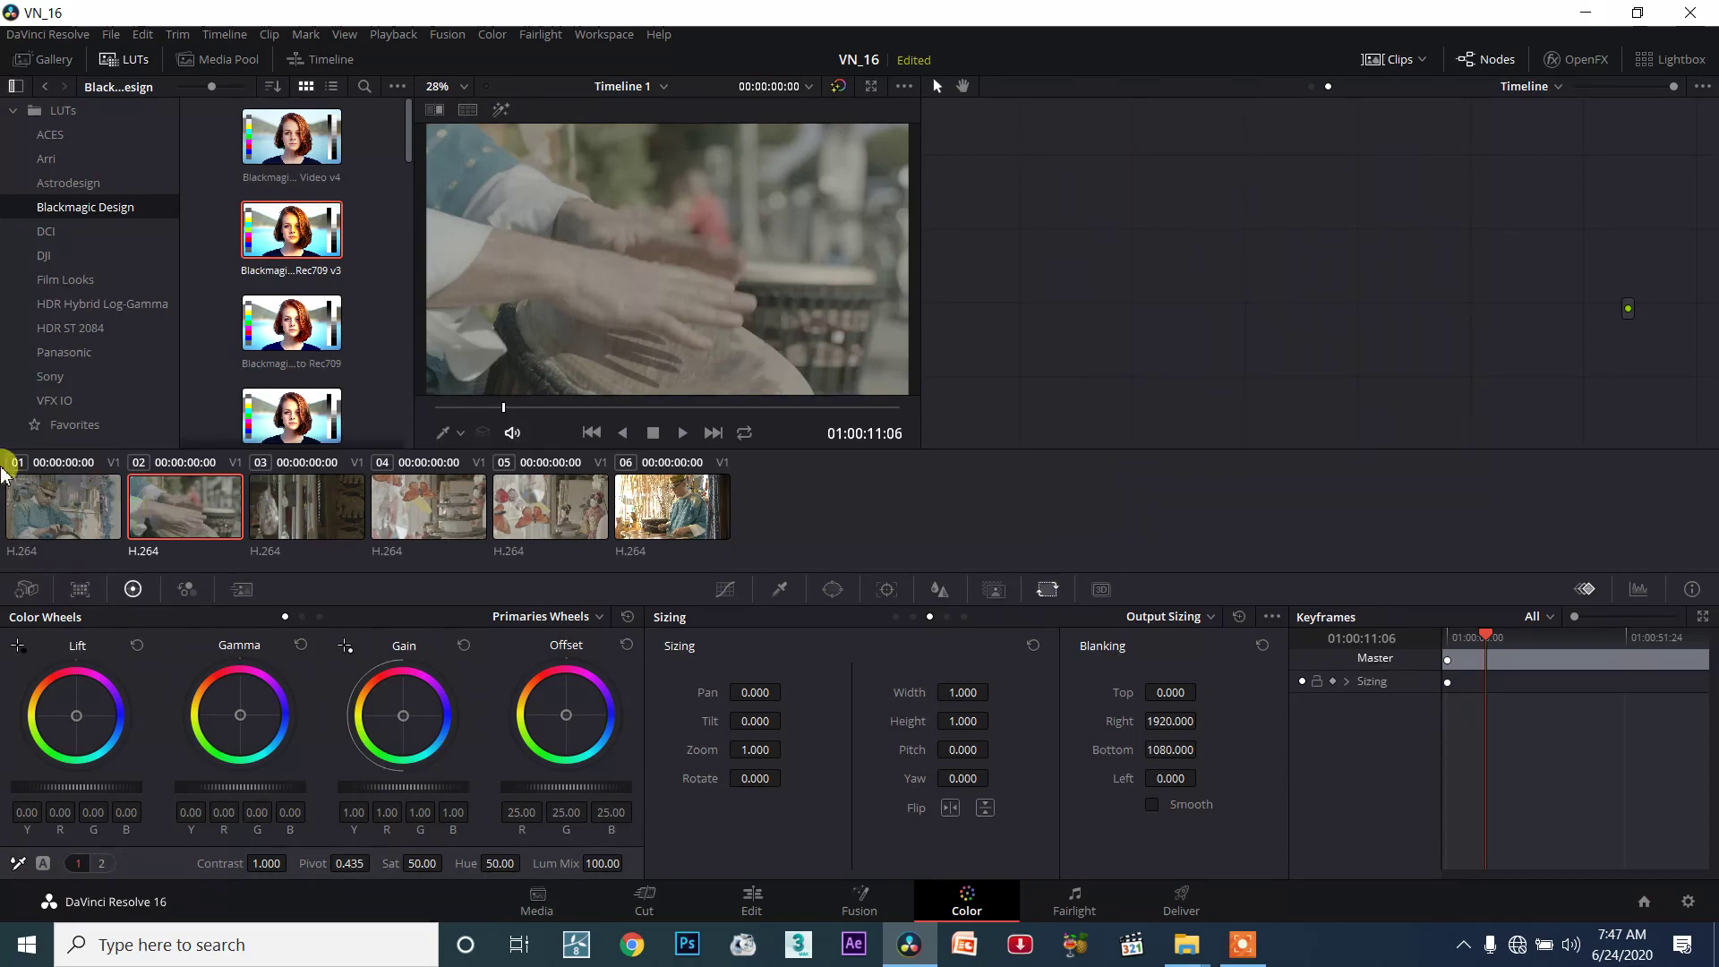
pyautogui.click(39, 491)
pyautogui.click(192, 505)
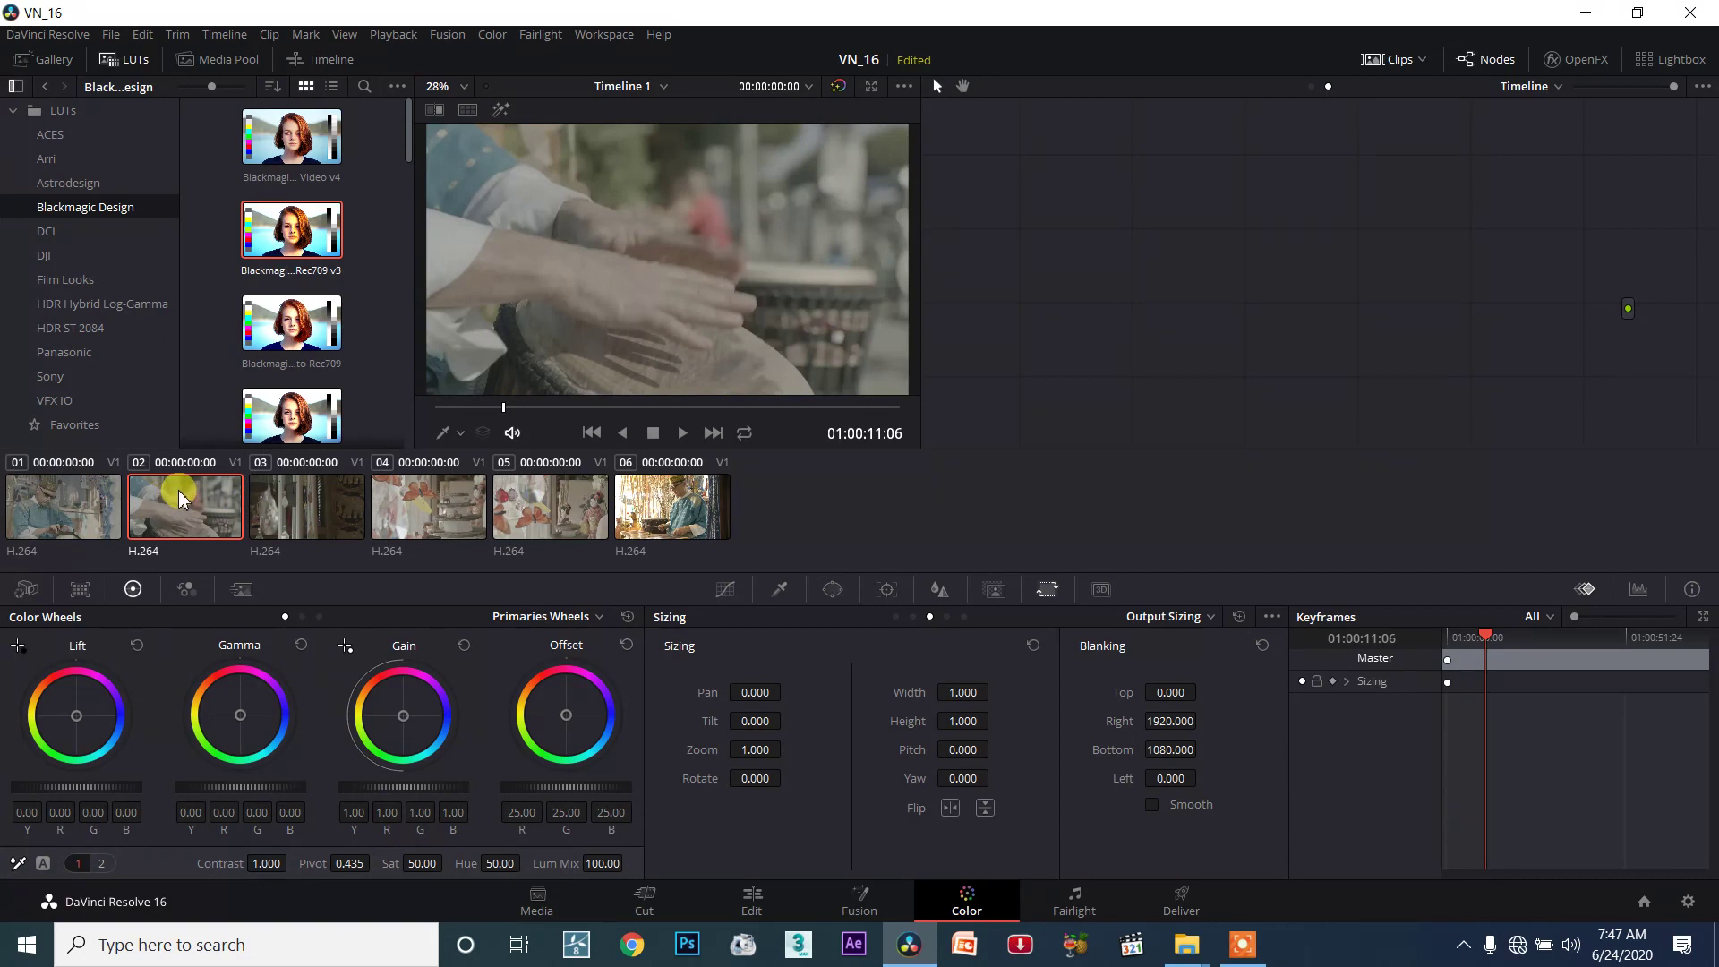
pyautogui.moveTo(1066, 215); pyautogui.dragTo(1390, 441)
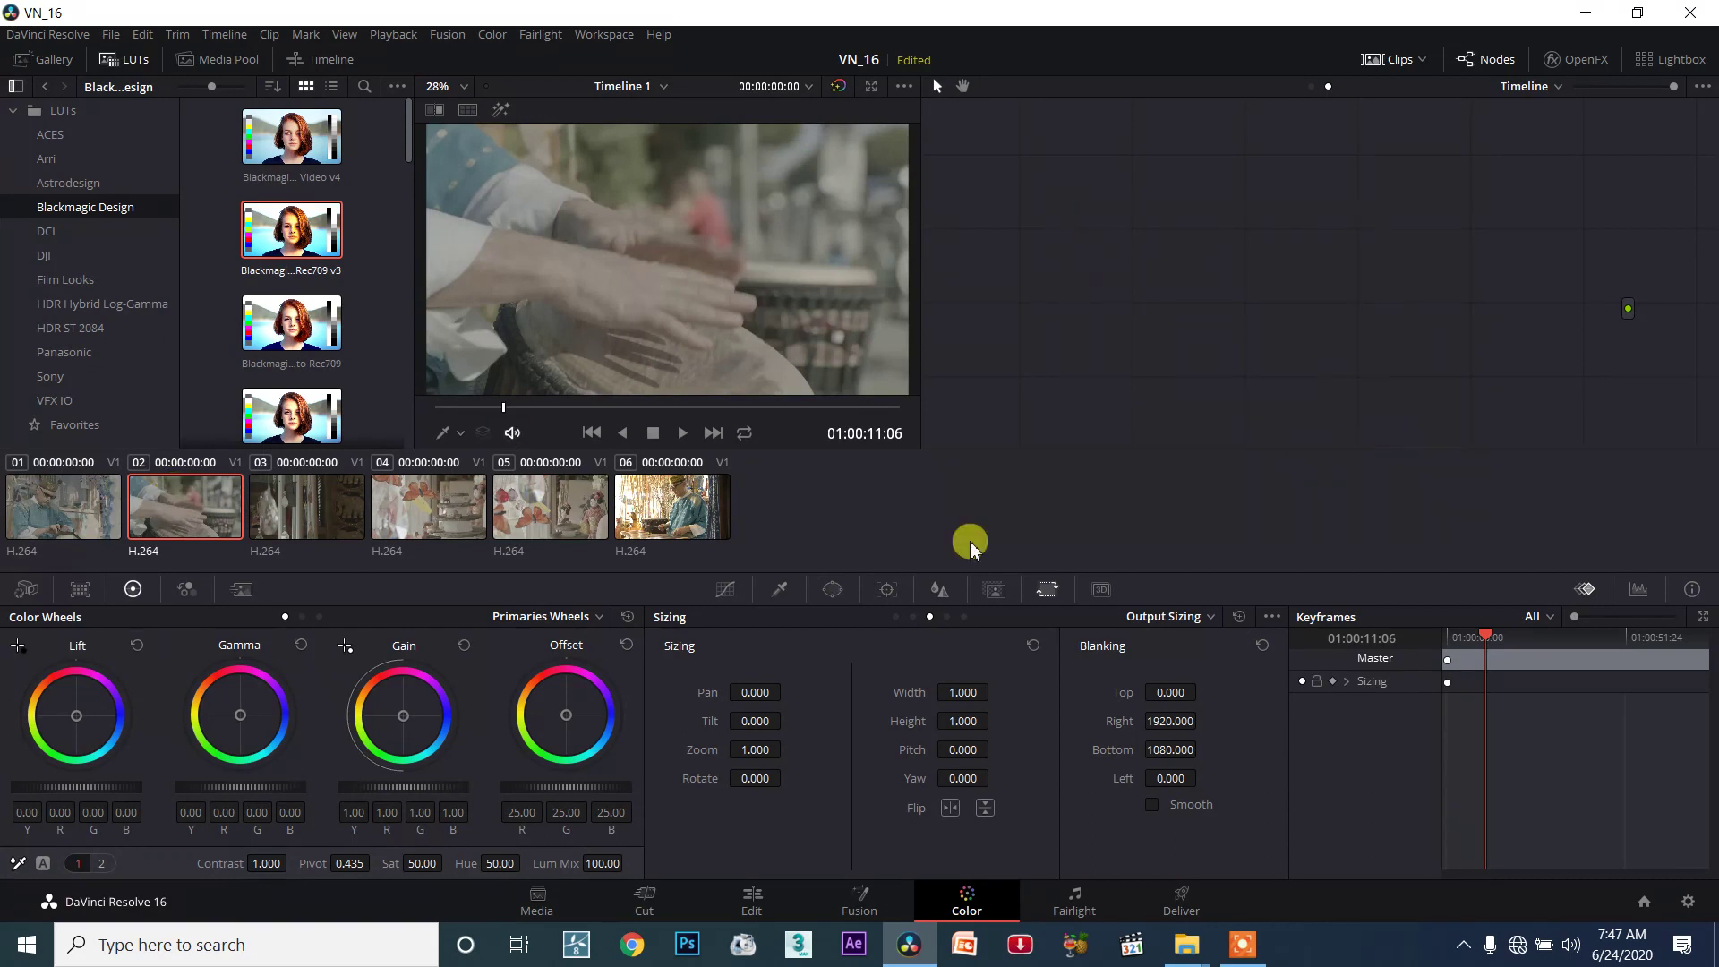
# Apply the LMT ACES v0.1.1 3D LUT to clip 02.
pyautogui.rightClick(247, 506)
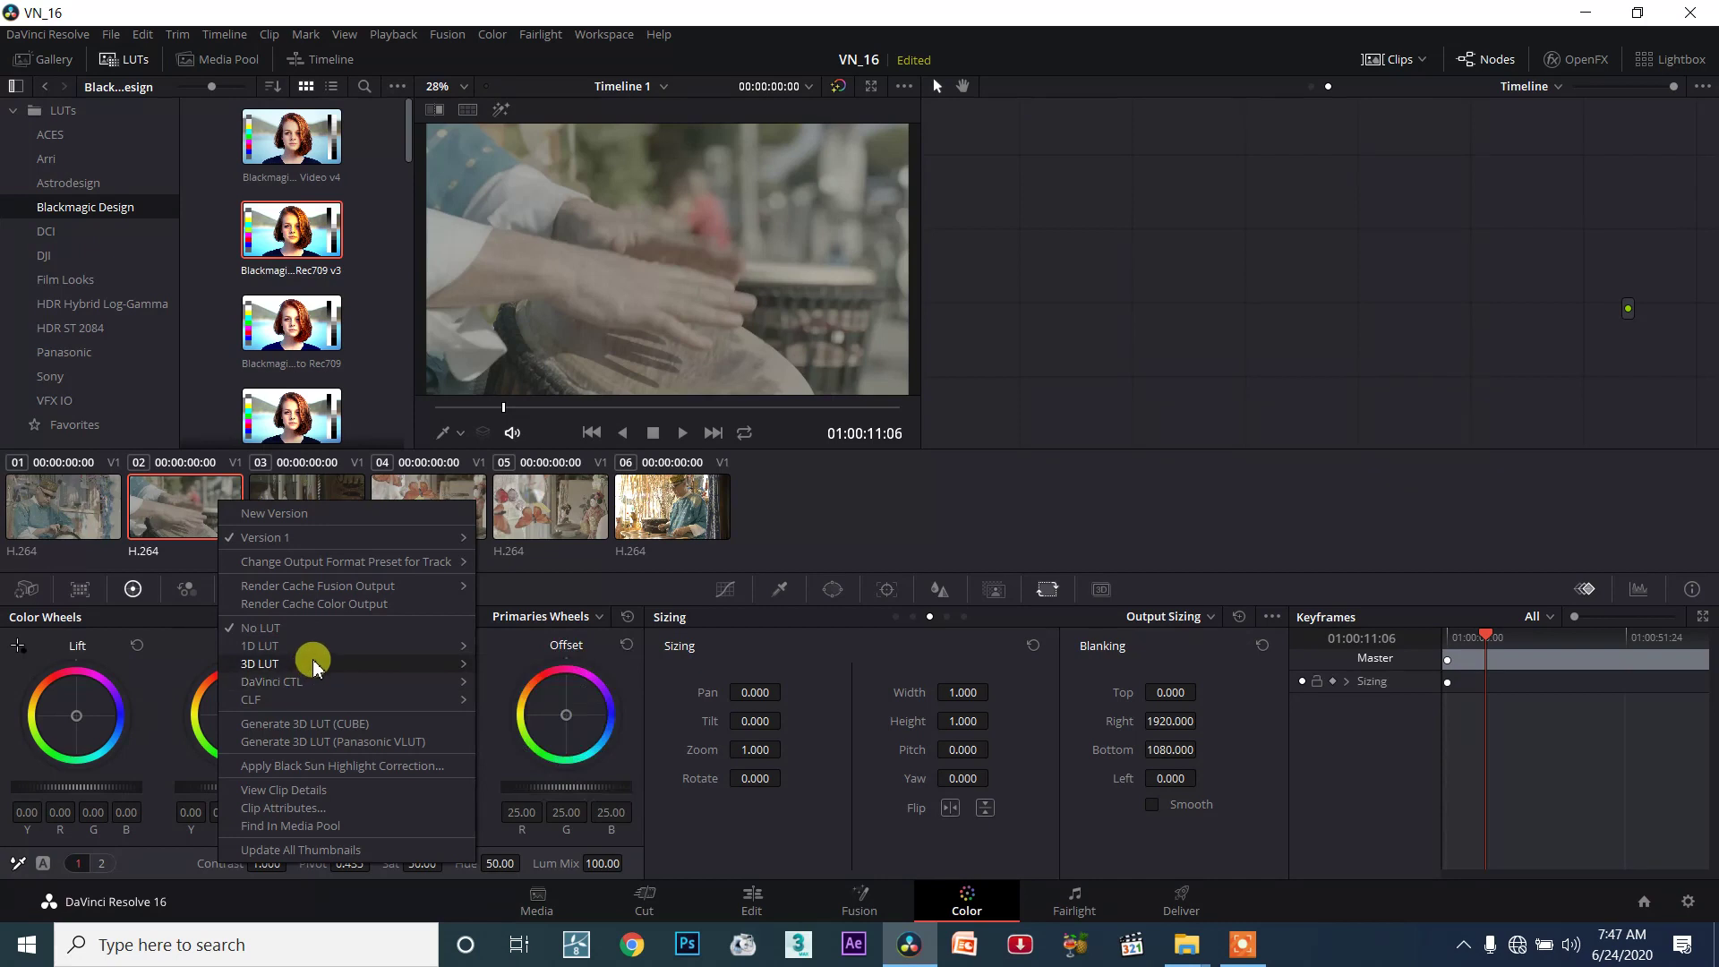
pyautogui.moveTo(309, 663)
pyautogui.moveTo(555, 678)
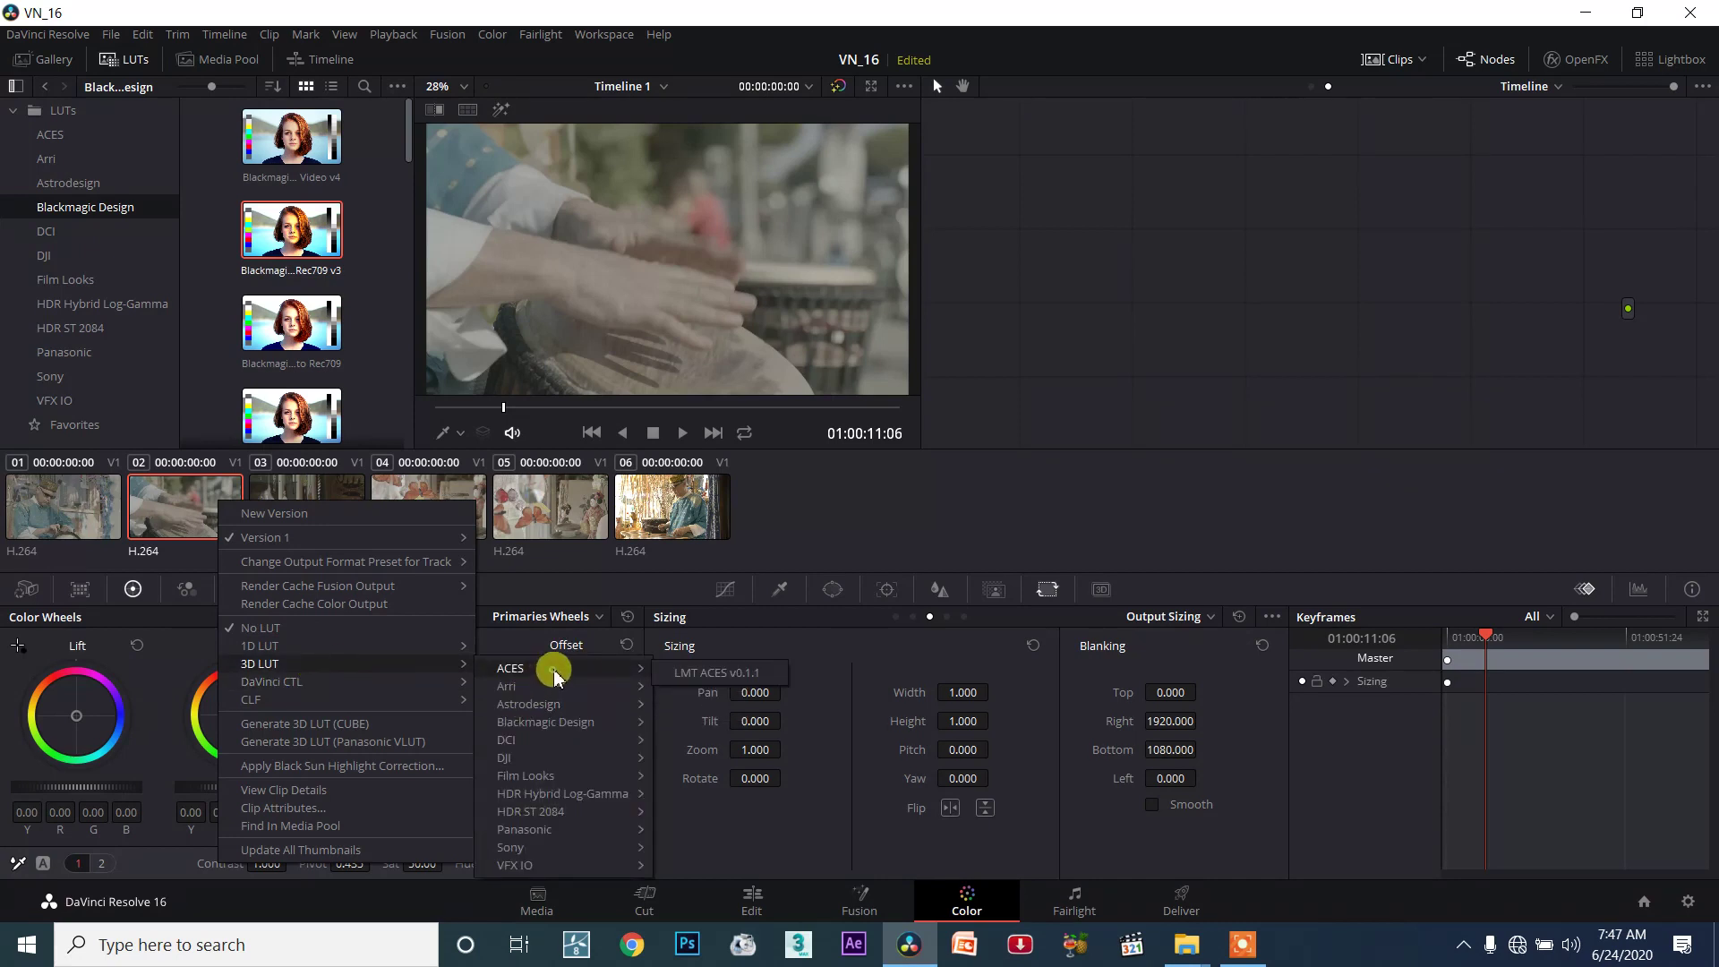
pyautogui.click(693, 674)
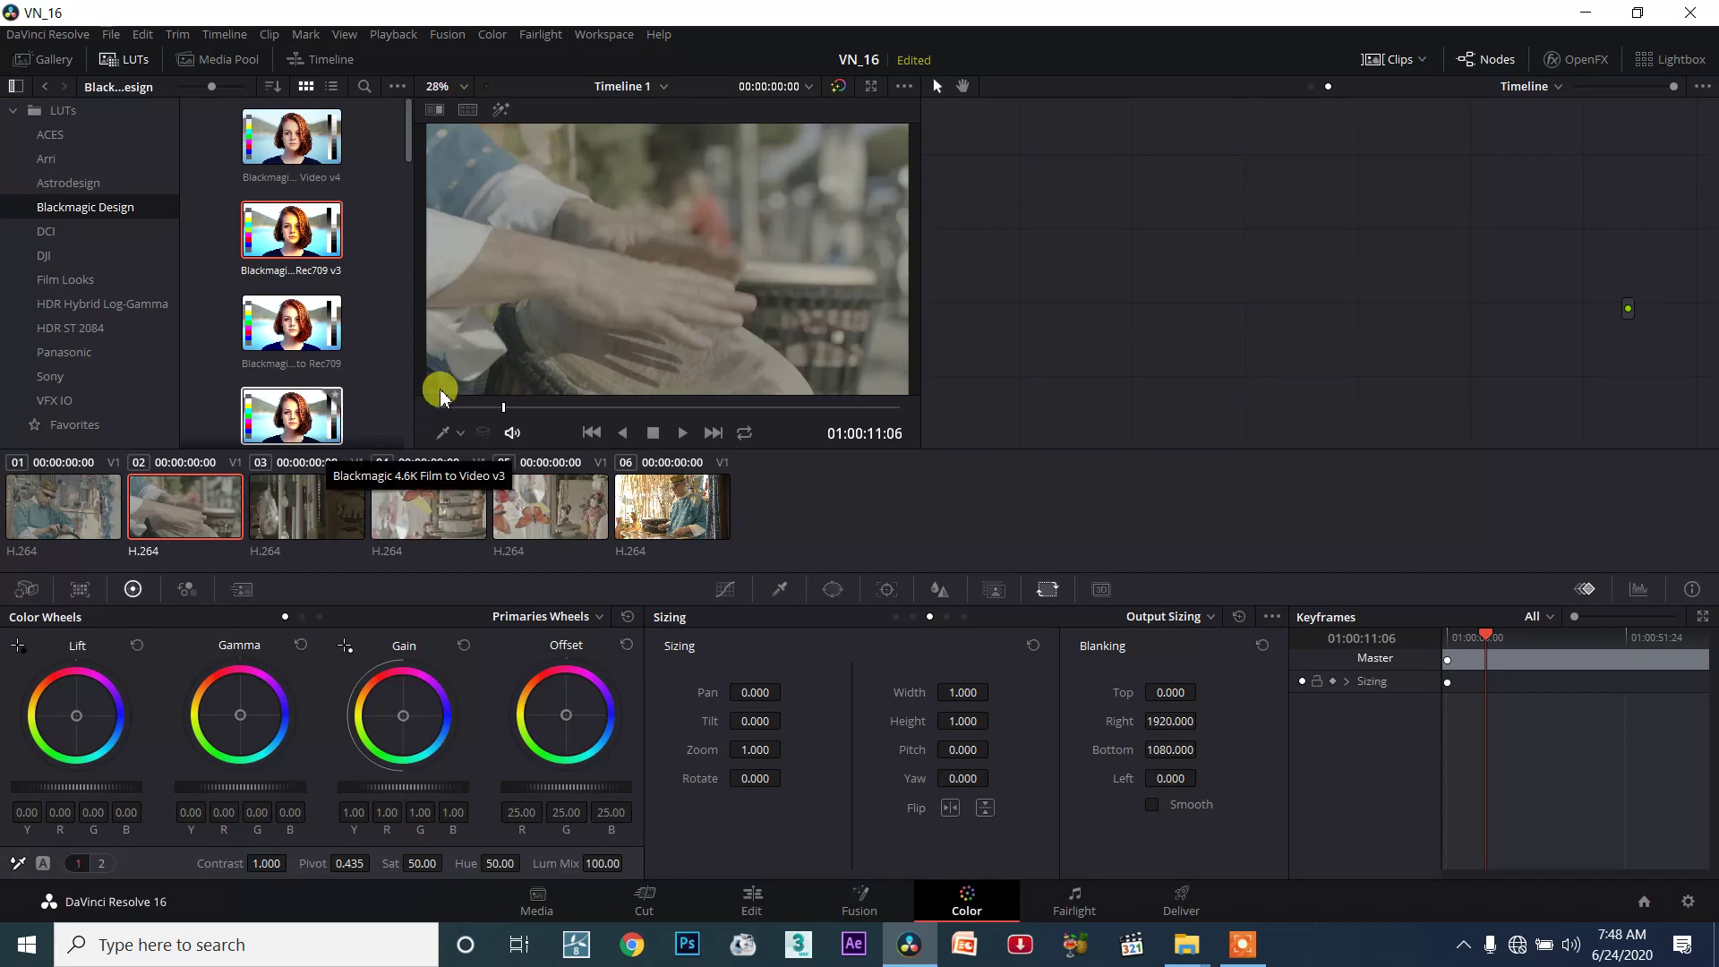
pyautogui.moveTo(442, 396); pyautogui.dragTo(250, 513)
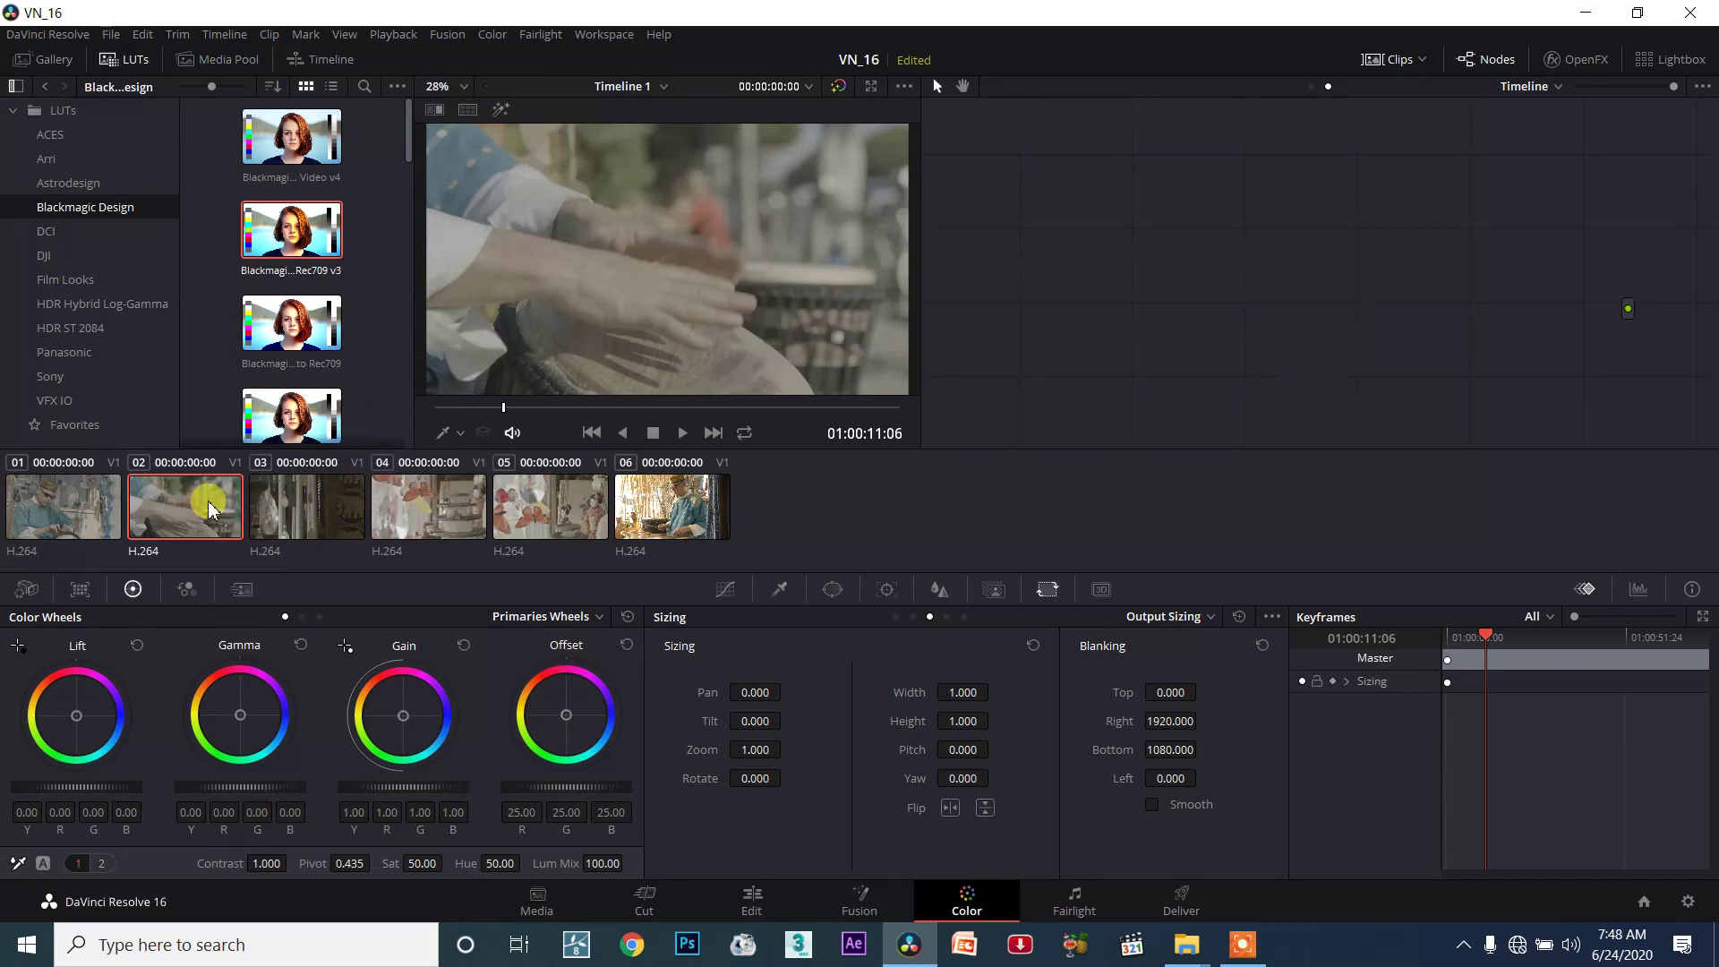
# Switch clip 02's LUT to Canon Log to Cineon, then to Arri Alexa LogC to Rec709.
pyautogui.rightClick(211, 509)
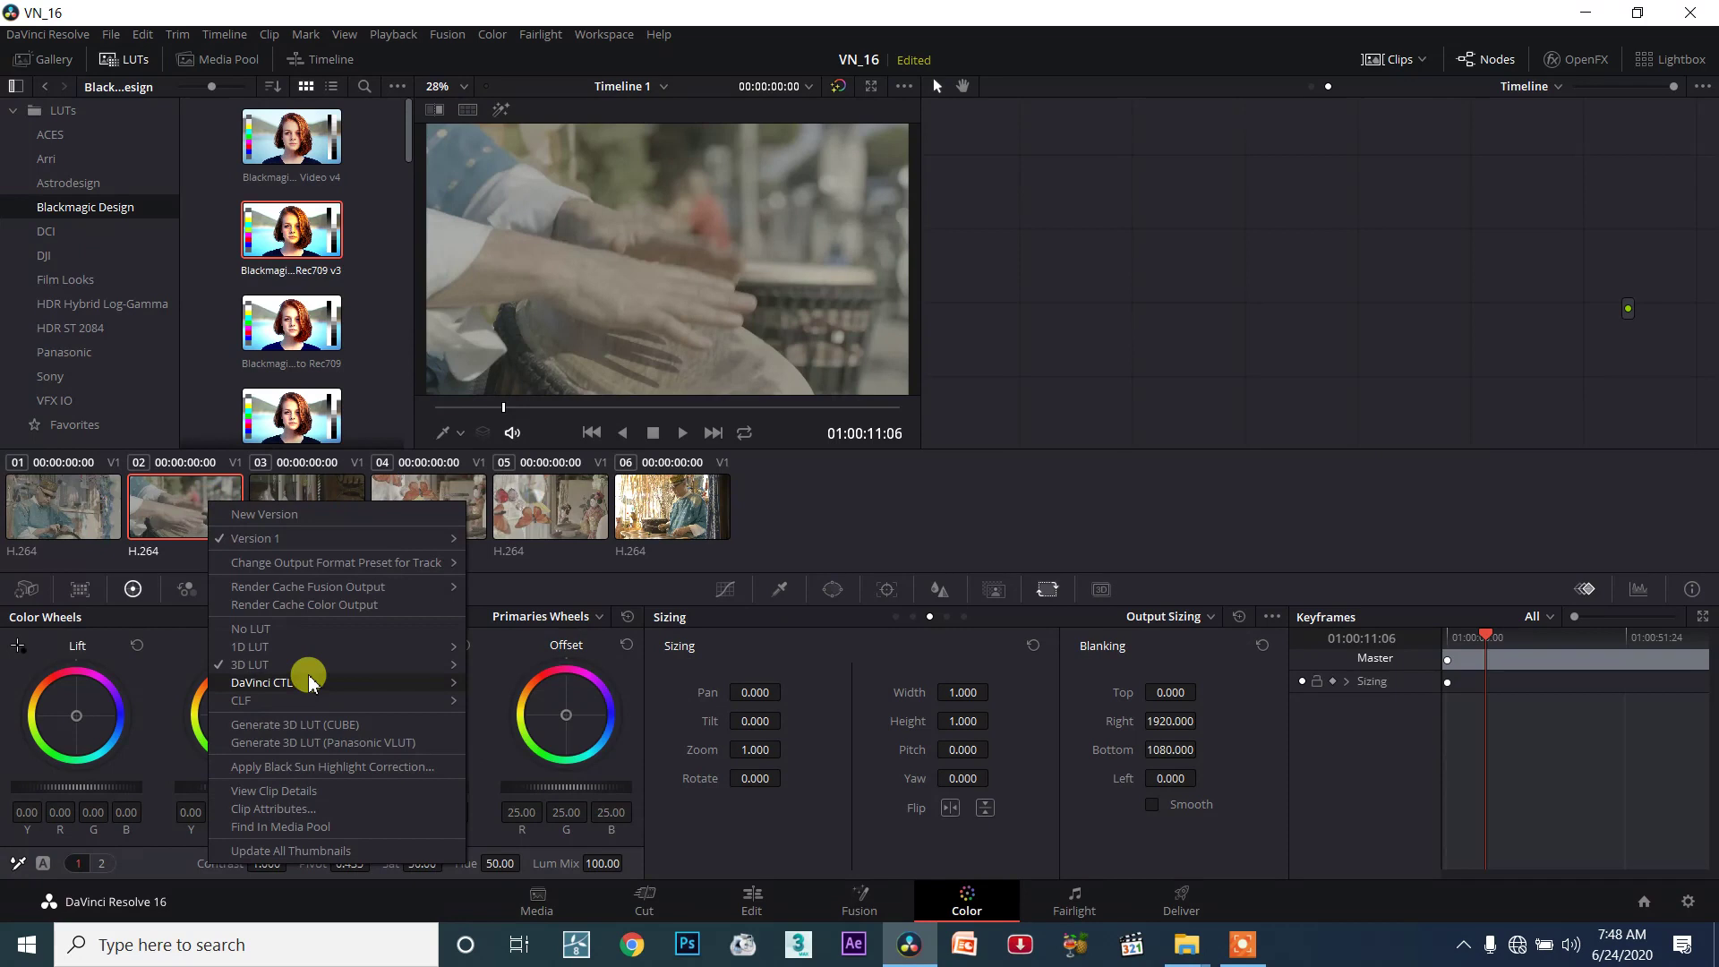
pyautogui.moveTo(338, 651)
pyautogui.click(481, 652)
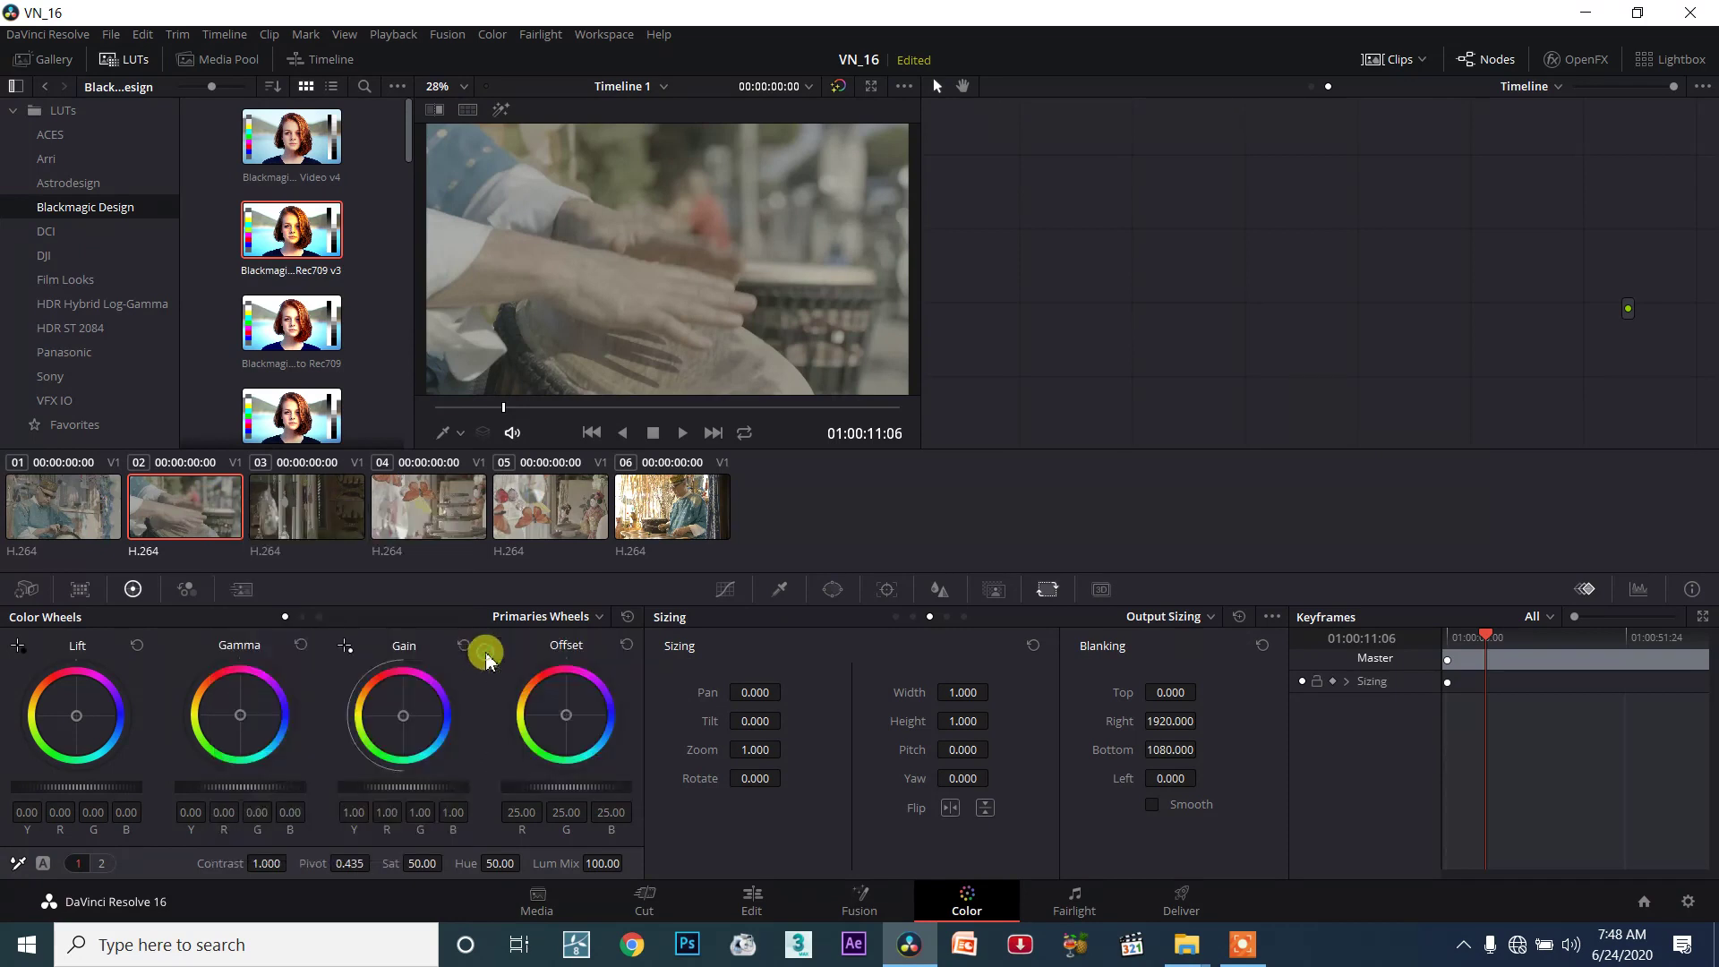
pyautogui.rightClick(196, 512)
pyautogui.moveTo(259, 670)
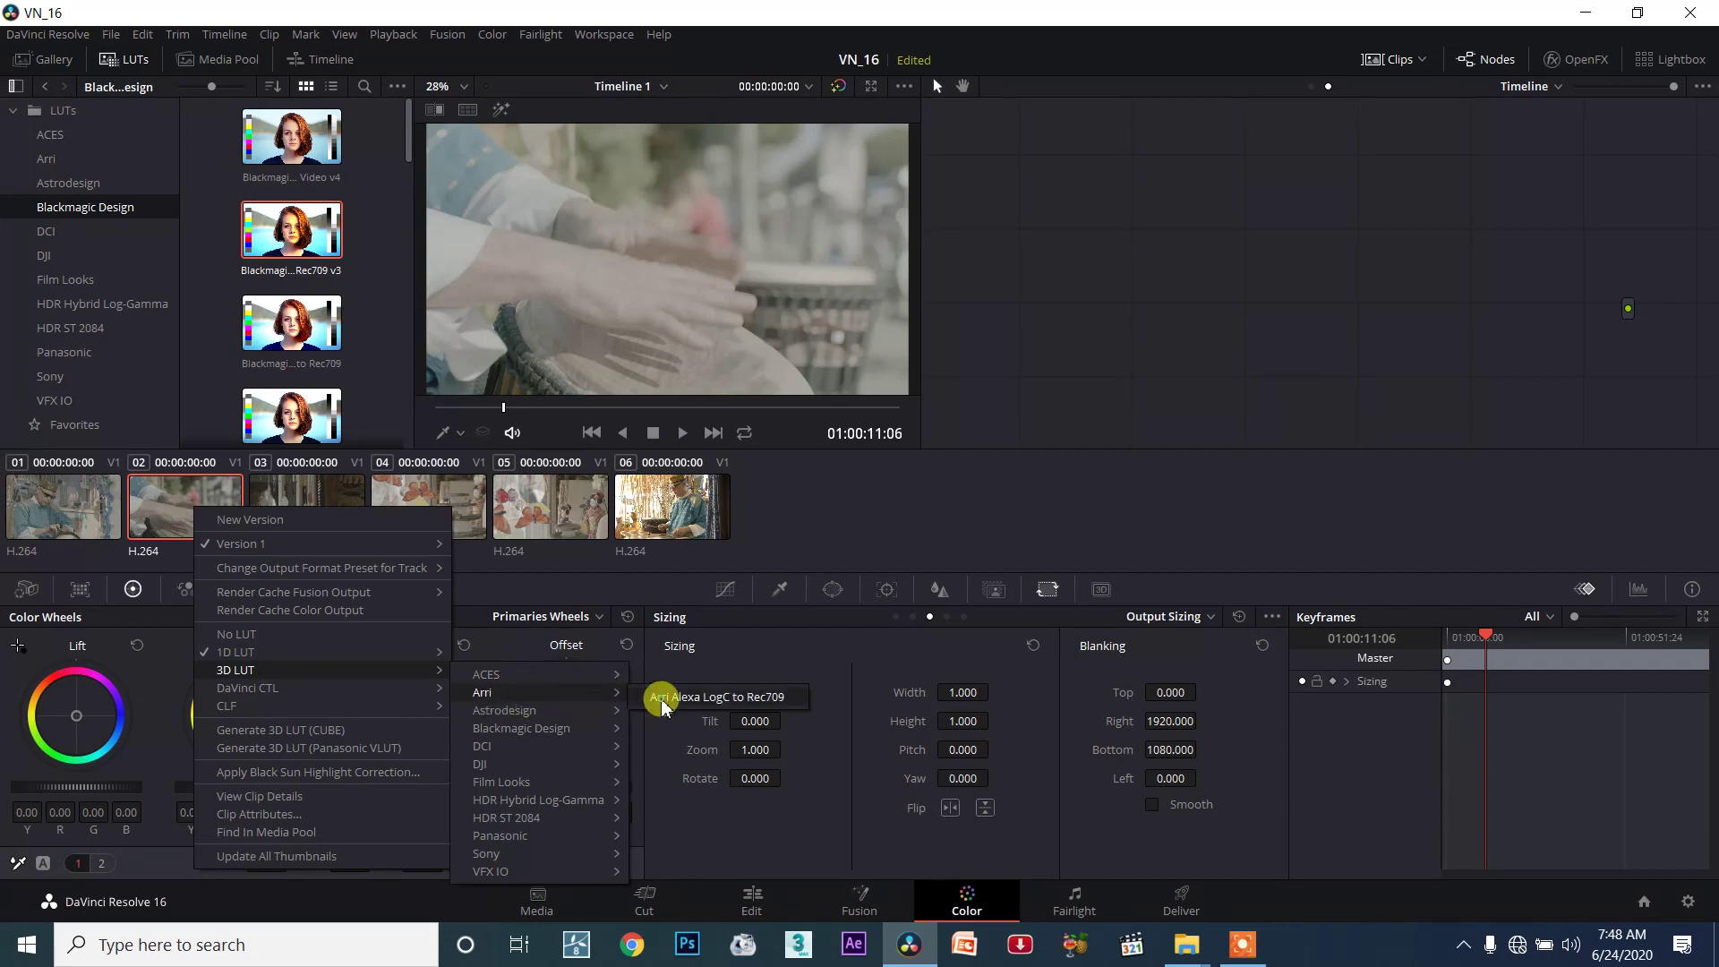
pyautogui.click(662, 697)
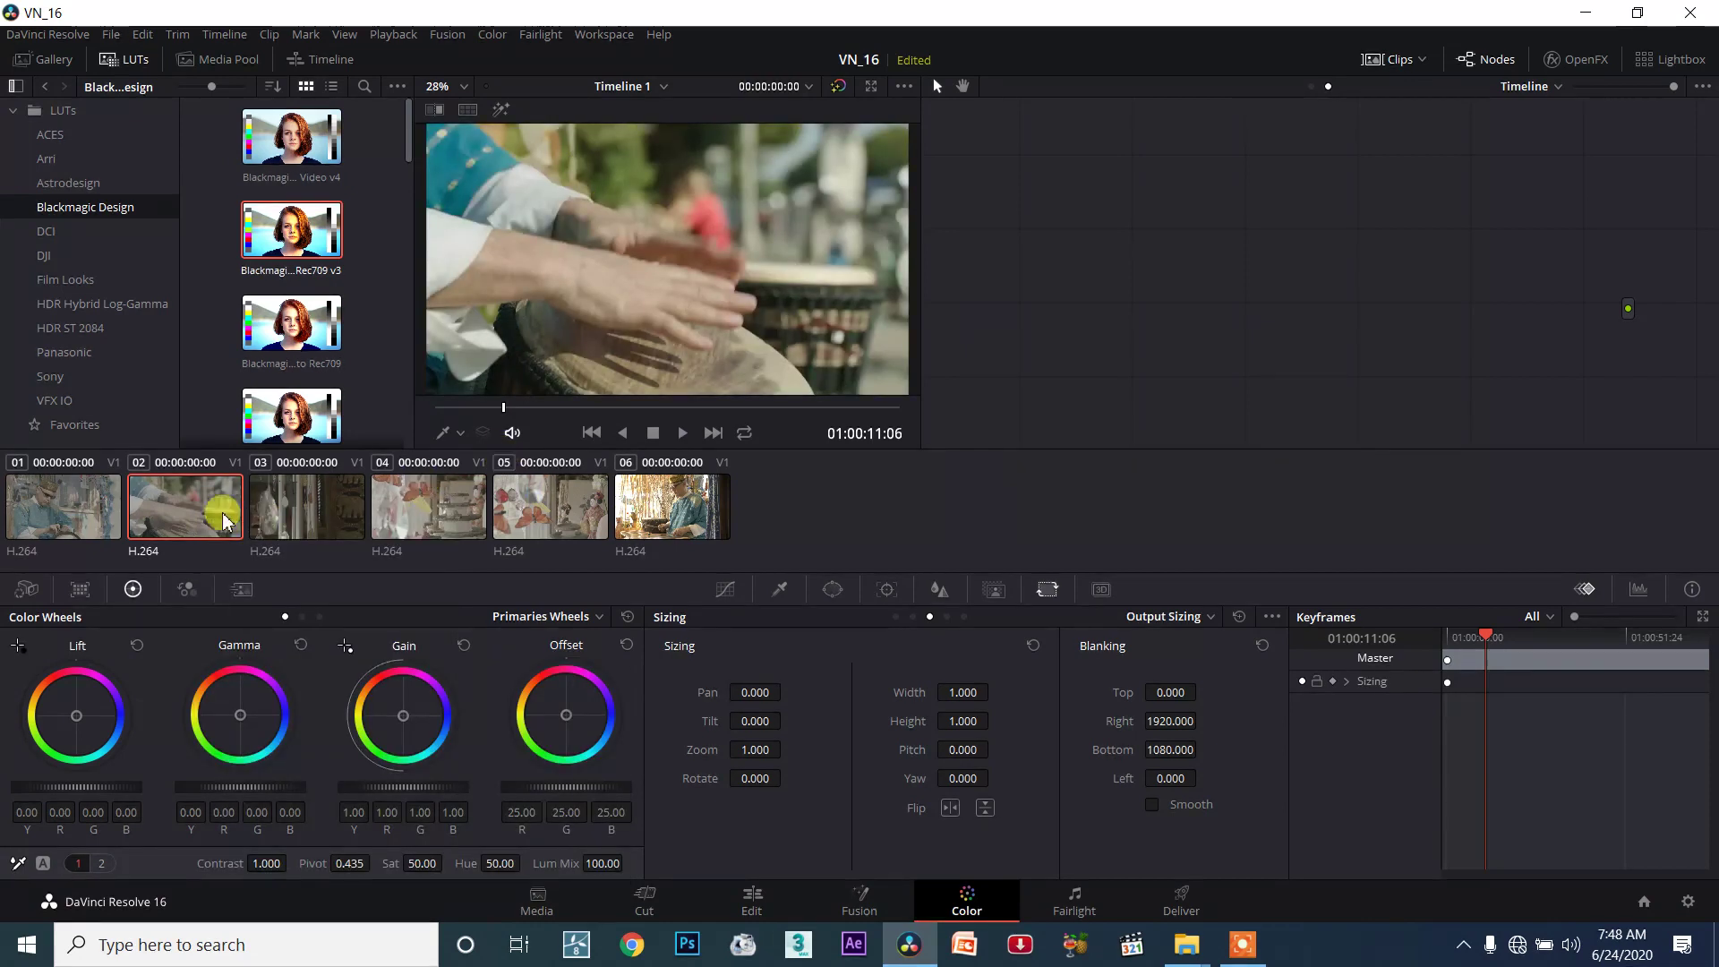
# Show the Clip node graph, then raise gain to 1.32 and undo it back to 1.00.
pyautogui.click(1539, 89)
pyautogui.click(1531, 116)
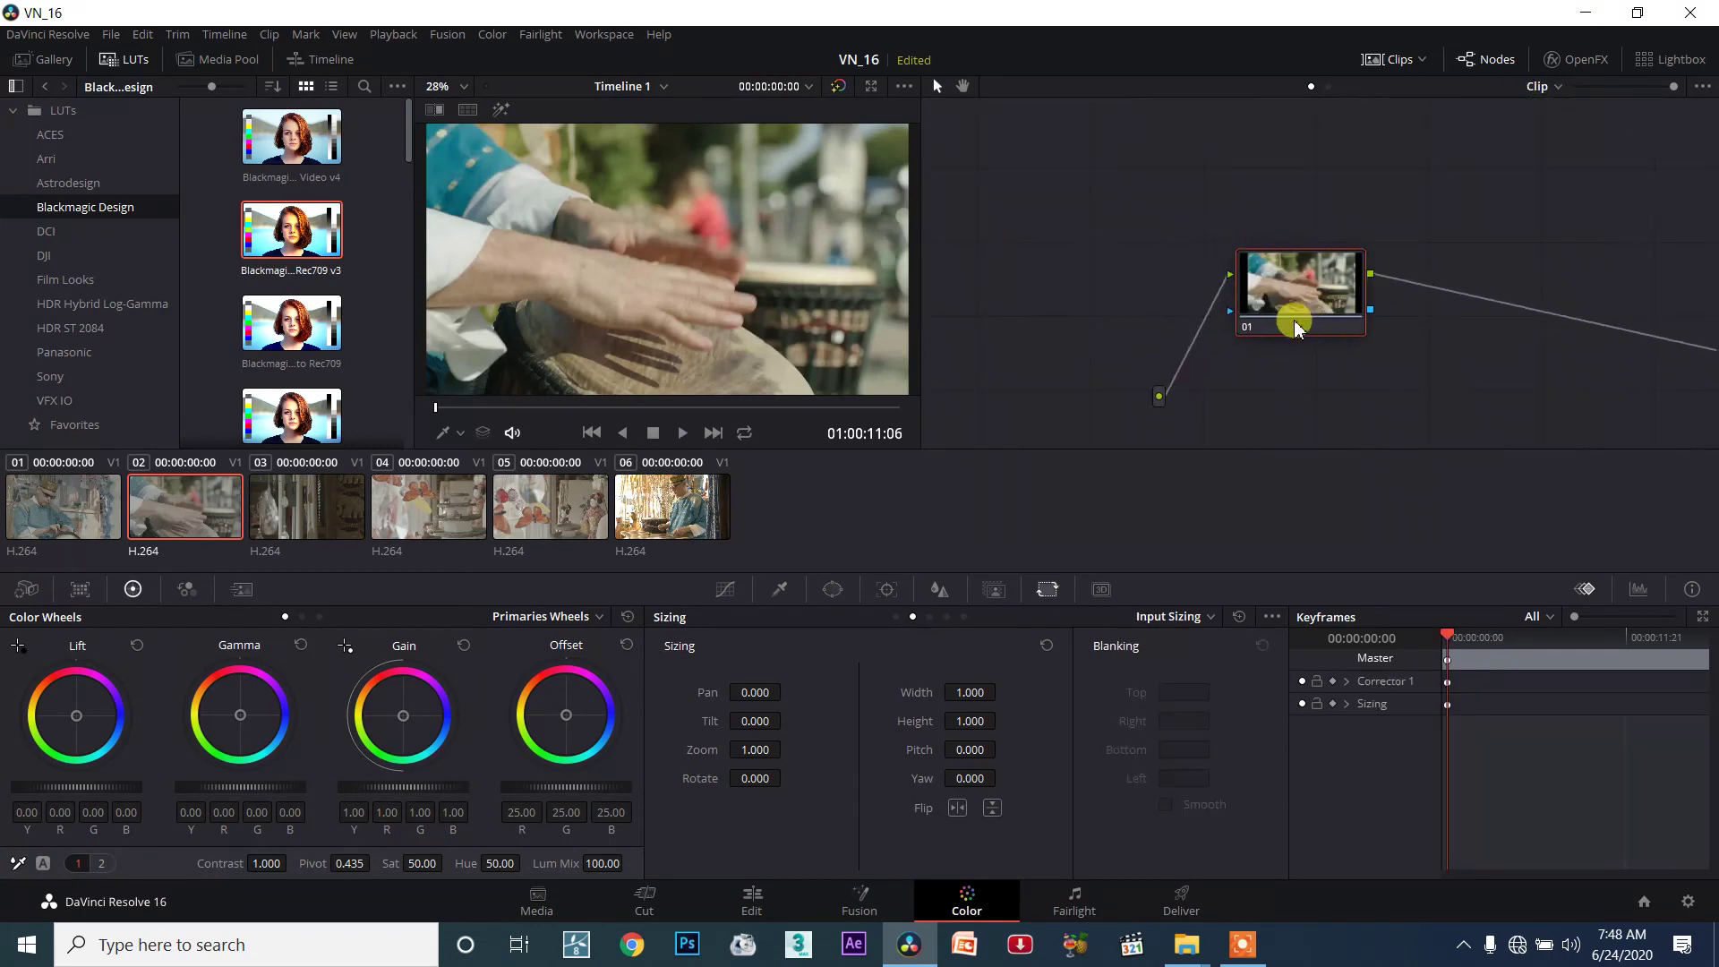
pyautogui.moveTo(1266, 337); pyautogui.dragTo(1269, 333)
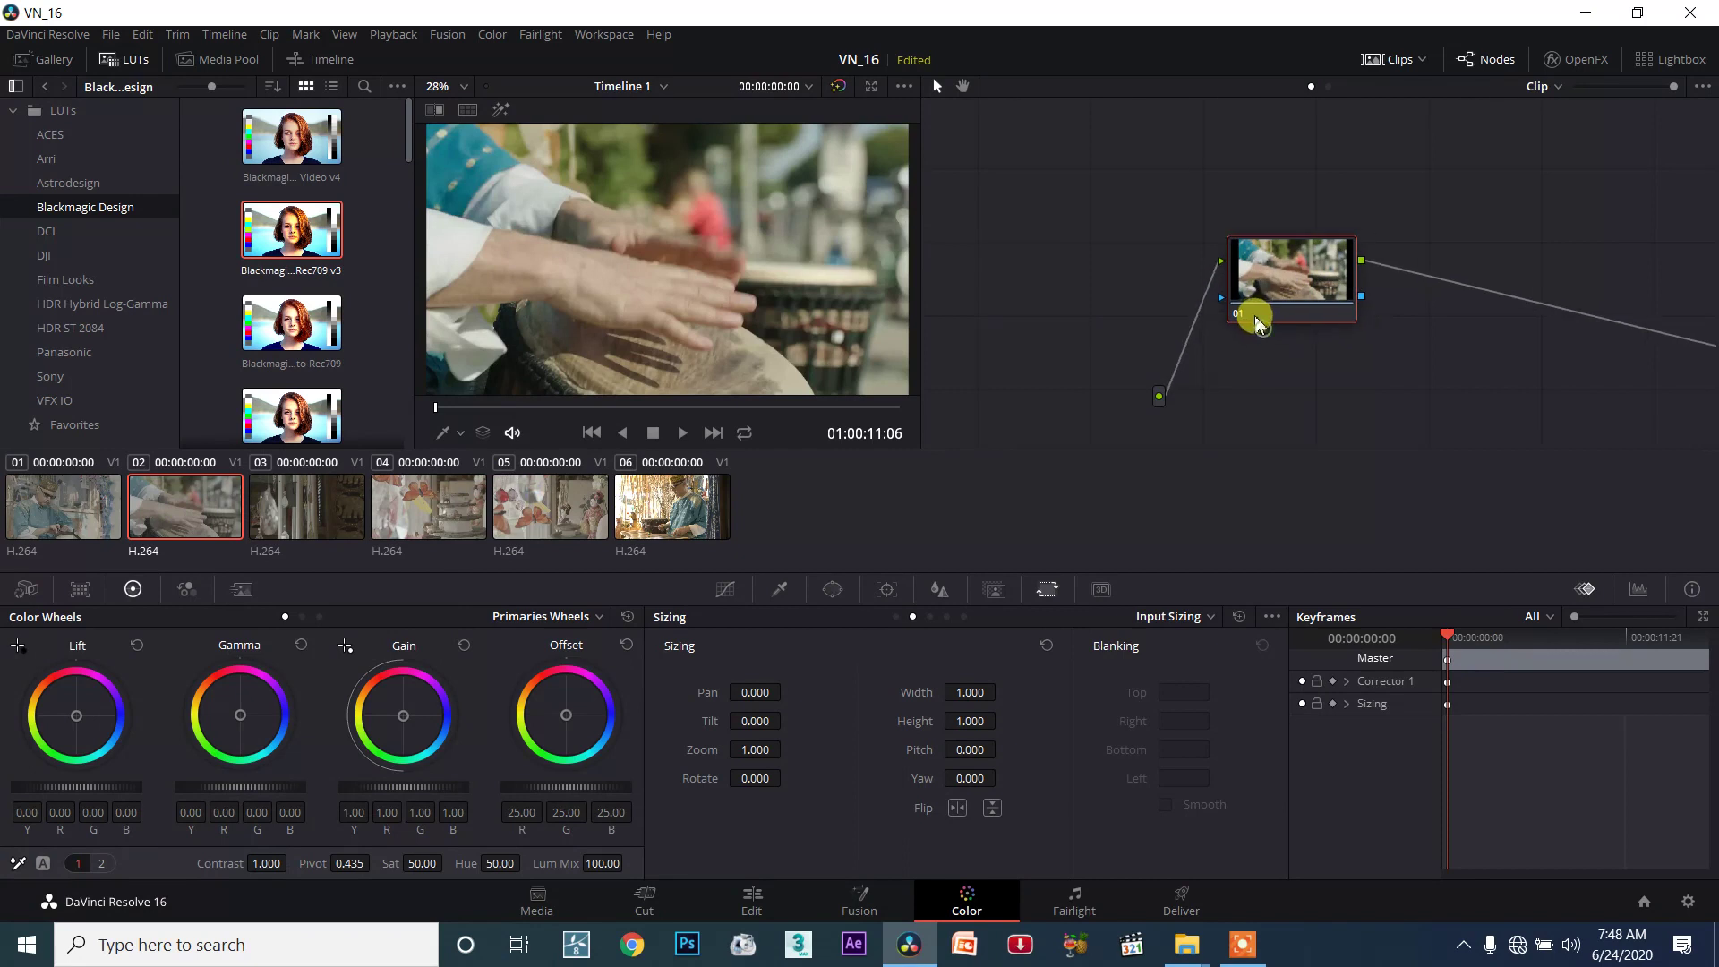
pyautogui.moveTo(433, 788); pyautogui.dragTo(474, 787)
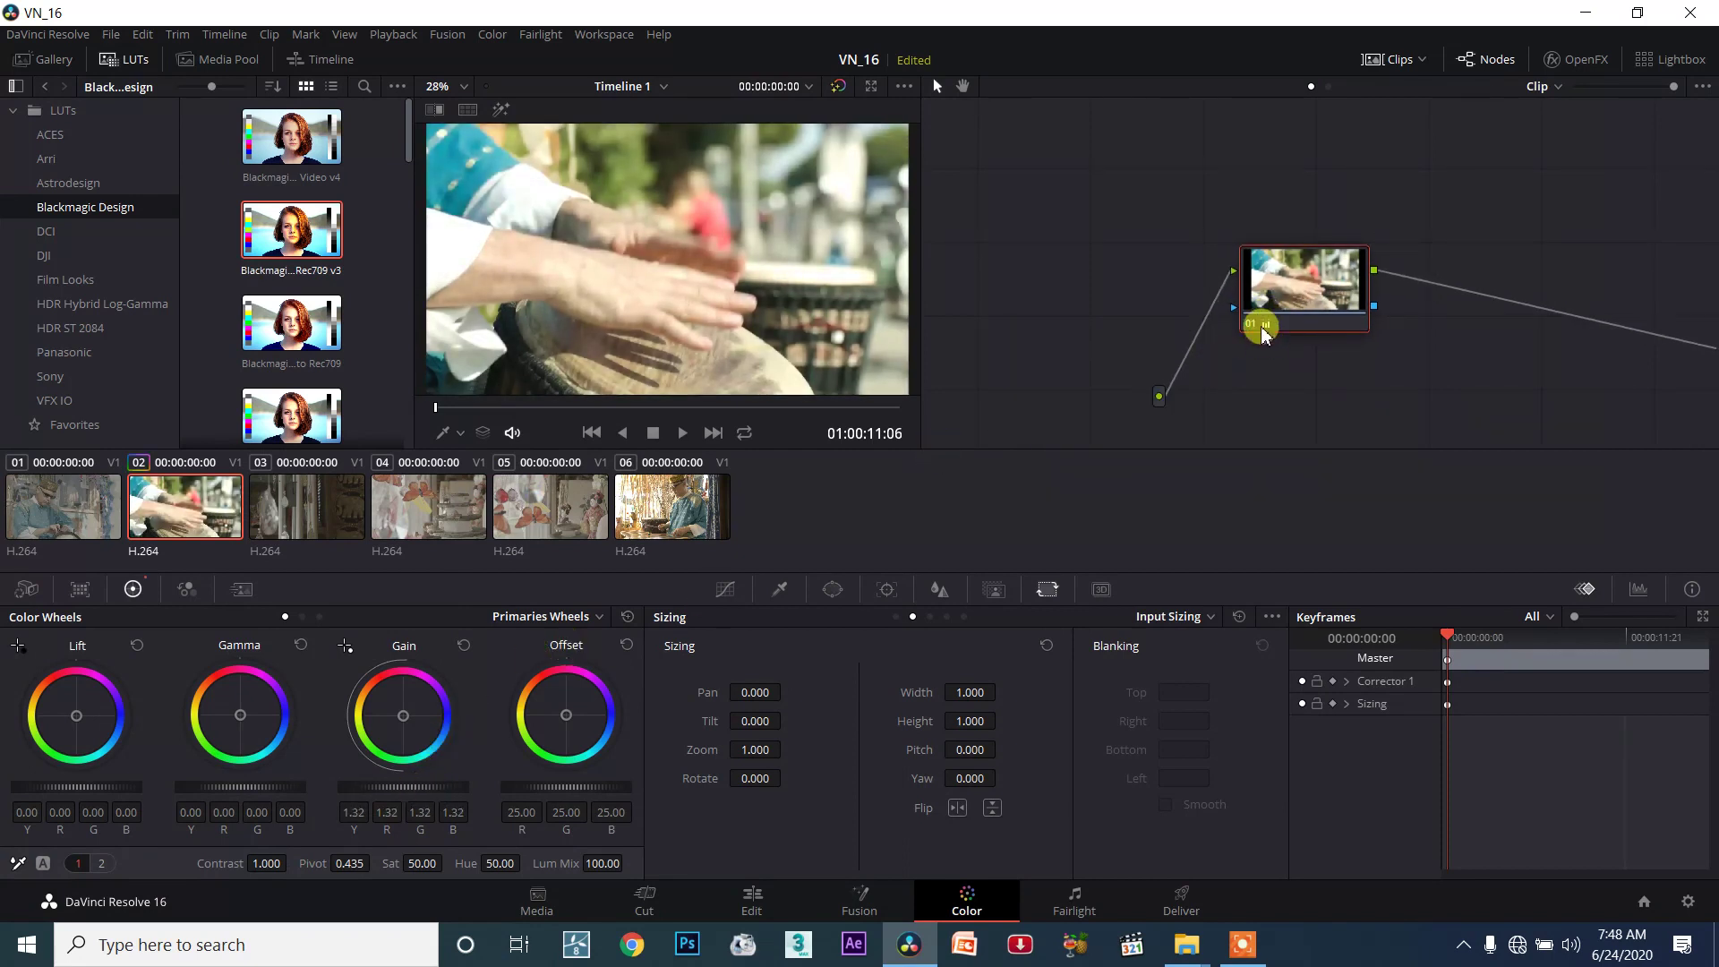
pyautogui.hotkey('ctrl', 'z')
pyautogui.hotkey('ctrl', 'z')
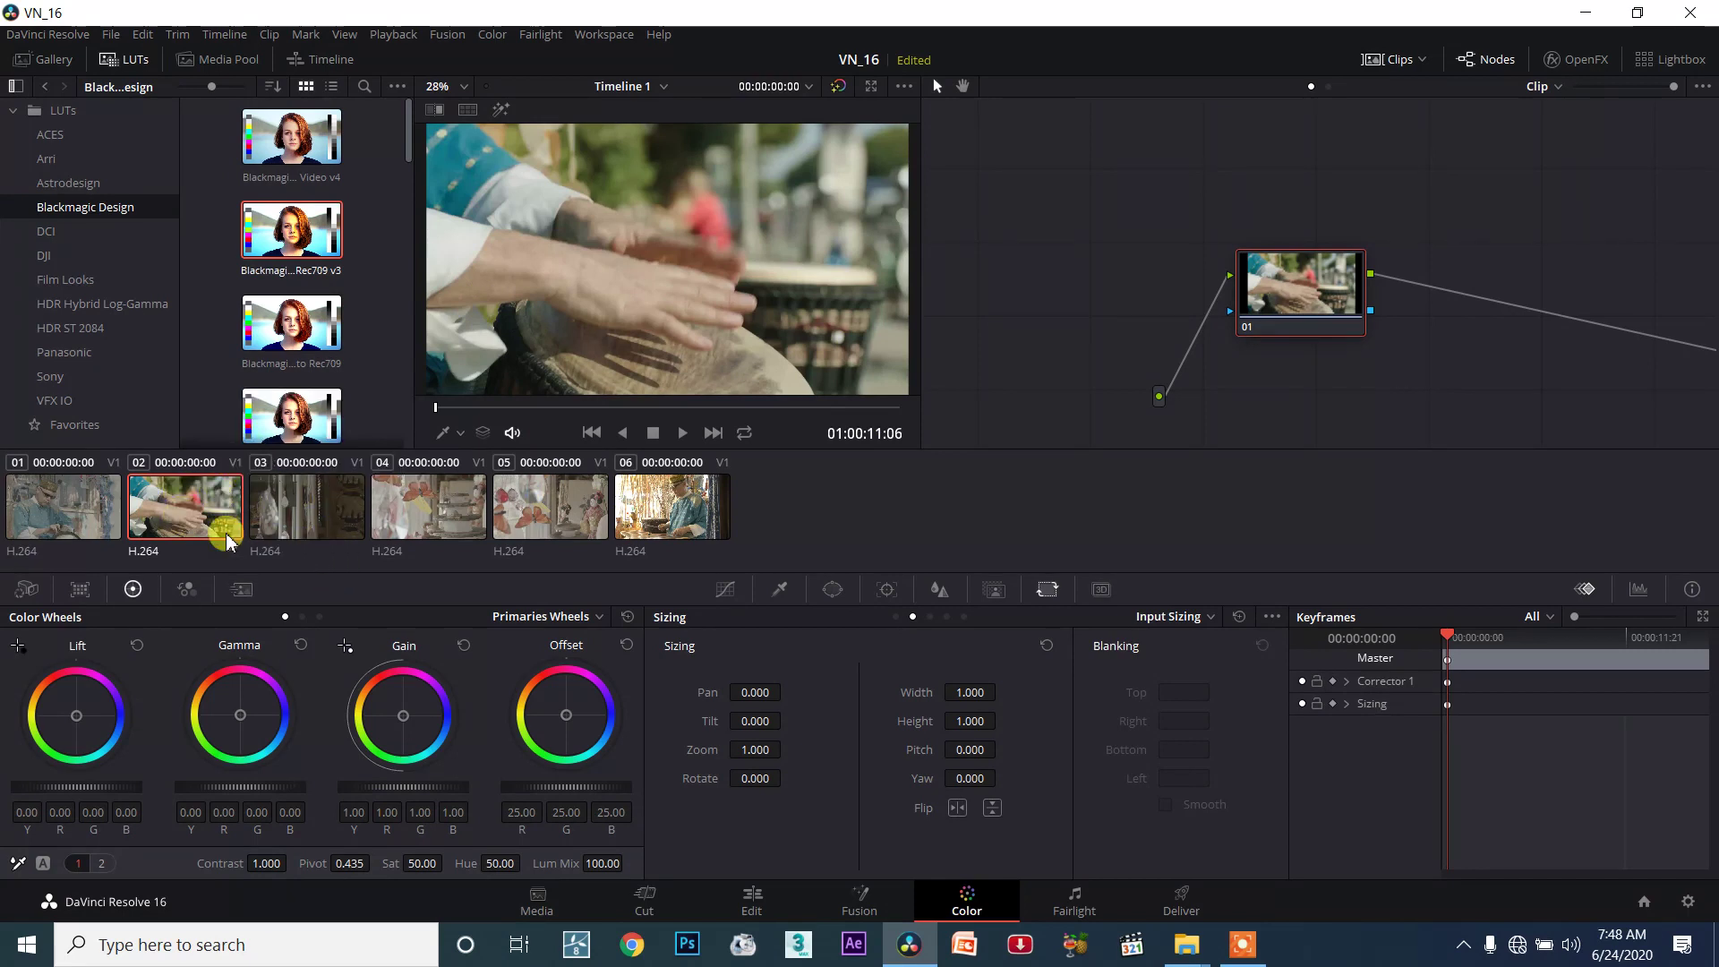
# Set clip 02 to No LUT and nudge node 01 slightly in the node editor.
pyautogui.rightClick(212, 508)
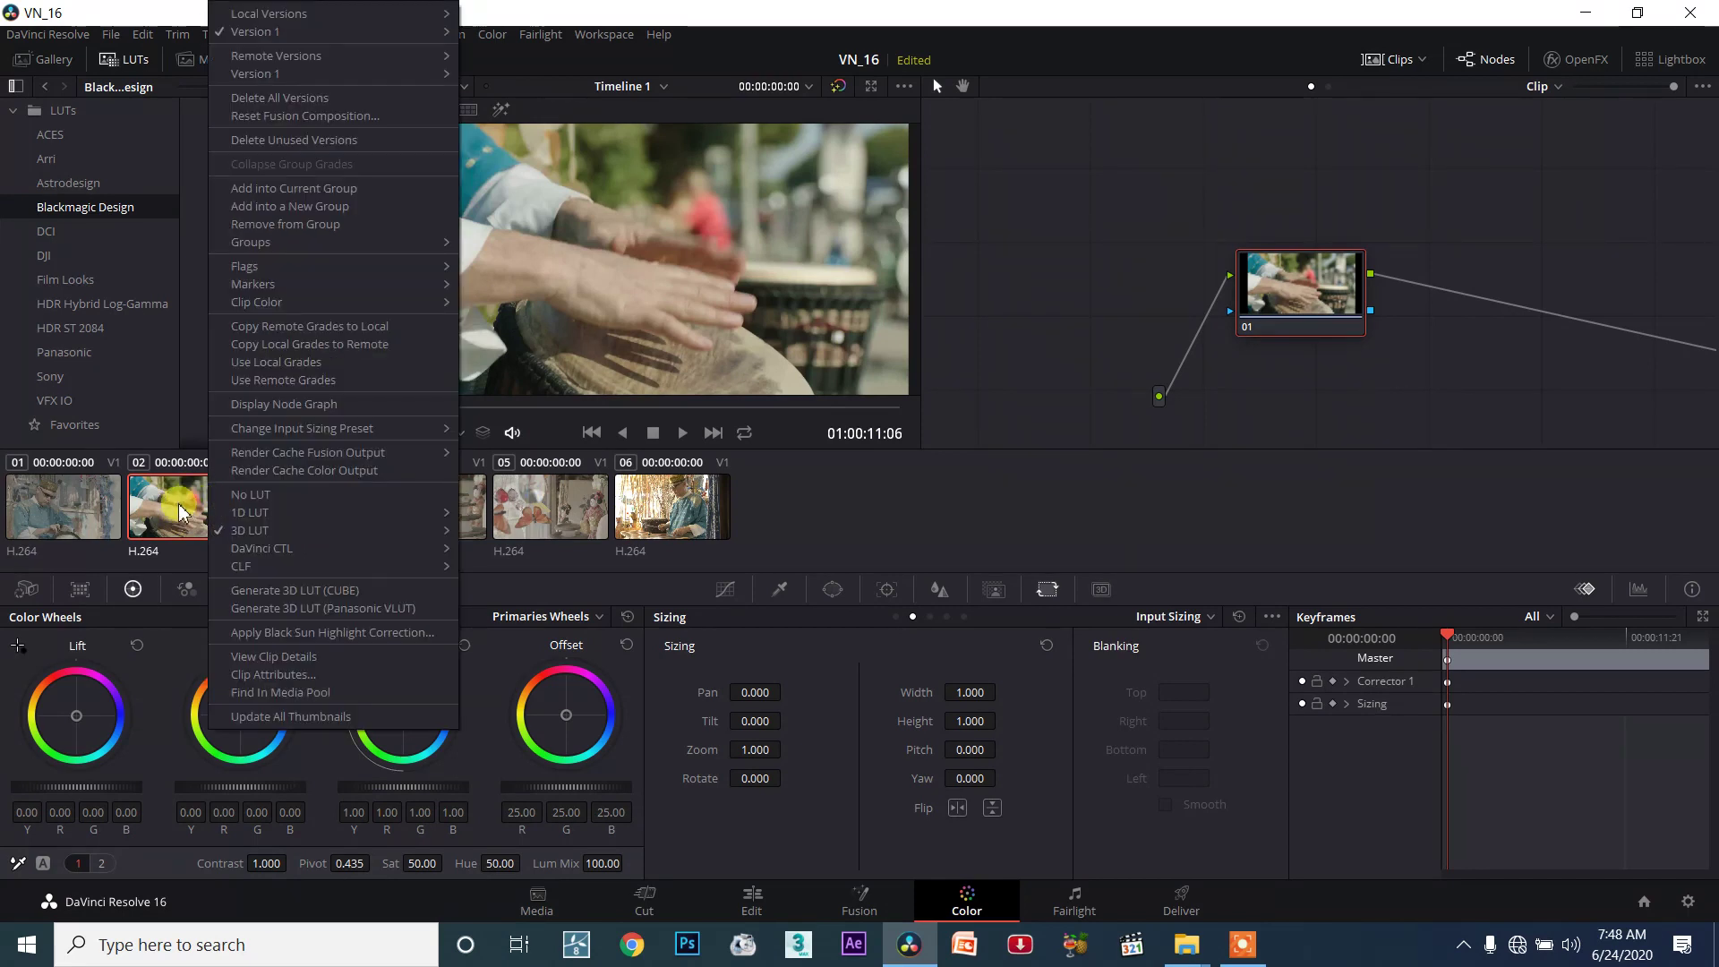
pyautogui.click(285, 495)
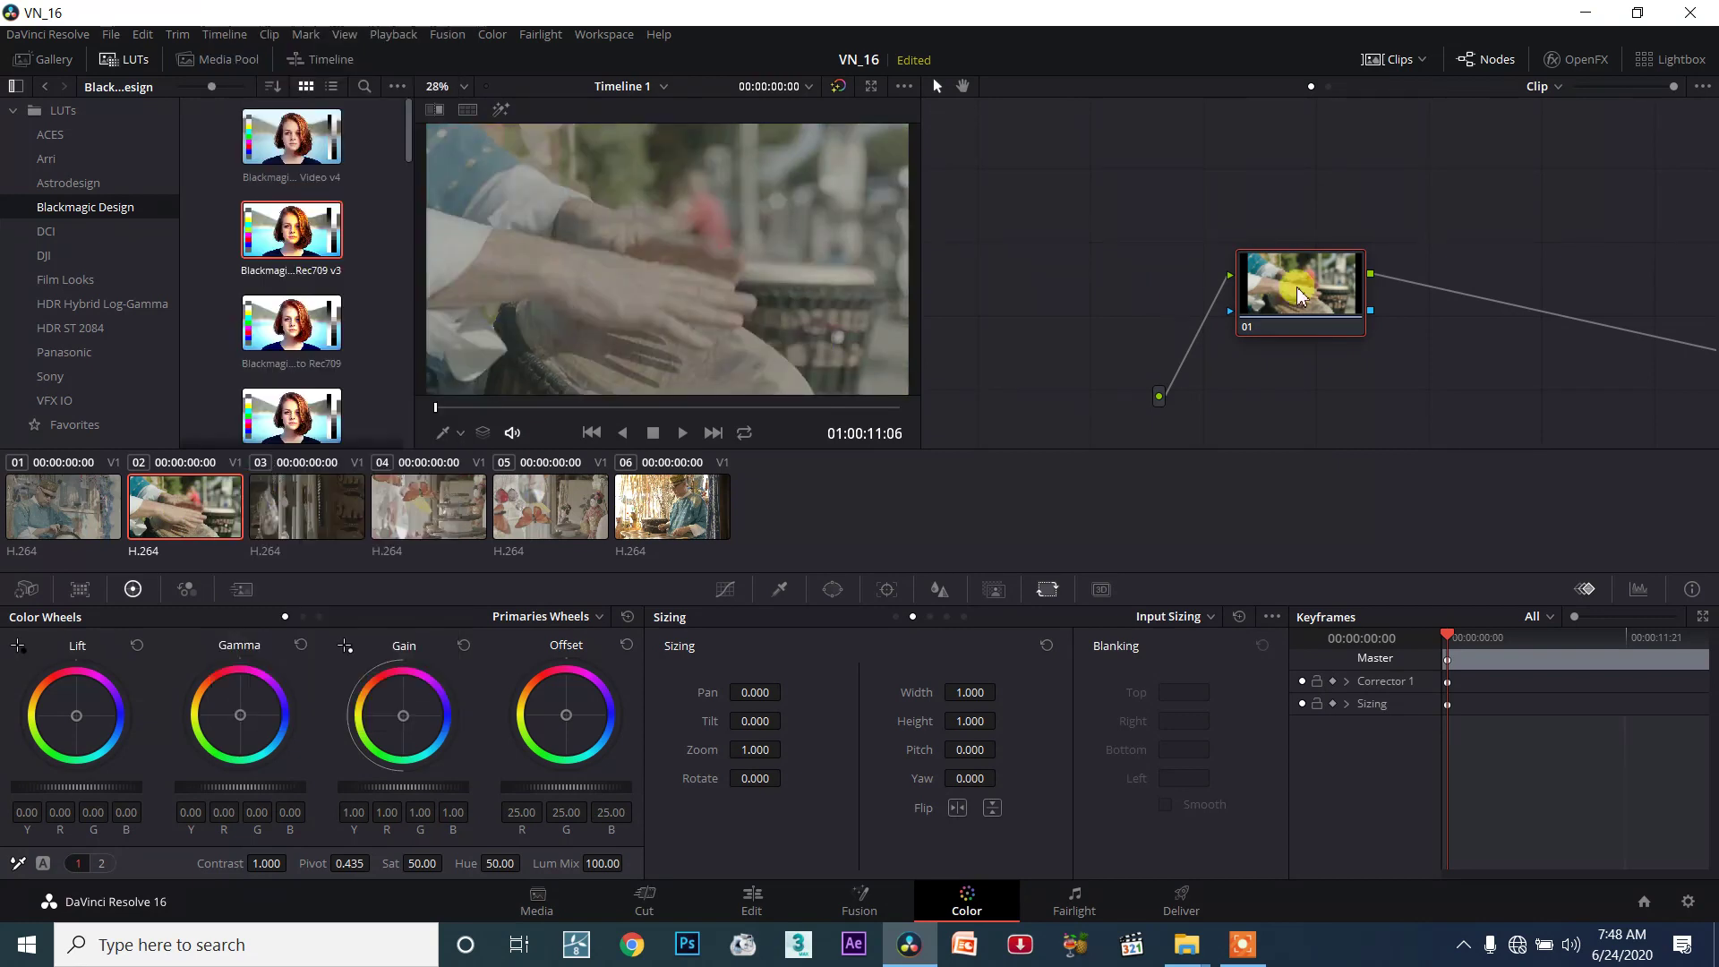
pyautogui.moveTo(1299, 293)
pyautogui.mouseDown()
pyautogui.moveTo(1345, 297)
pyautogui.moveTo(1305, 300)
pyautogui.moveTo(1316, 327)
pyautogui.mouseUp()
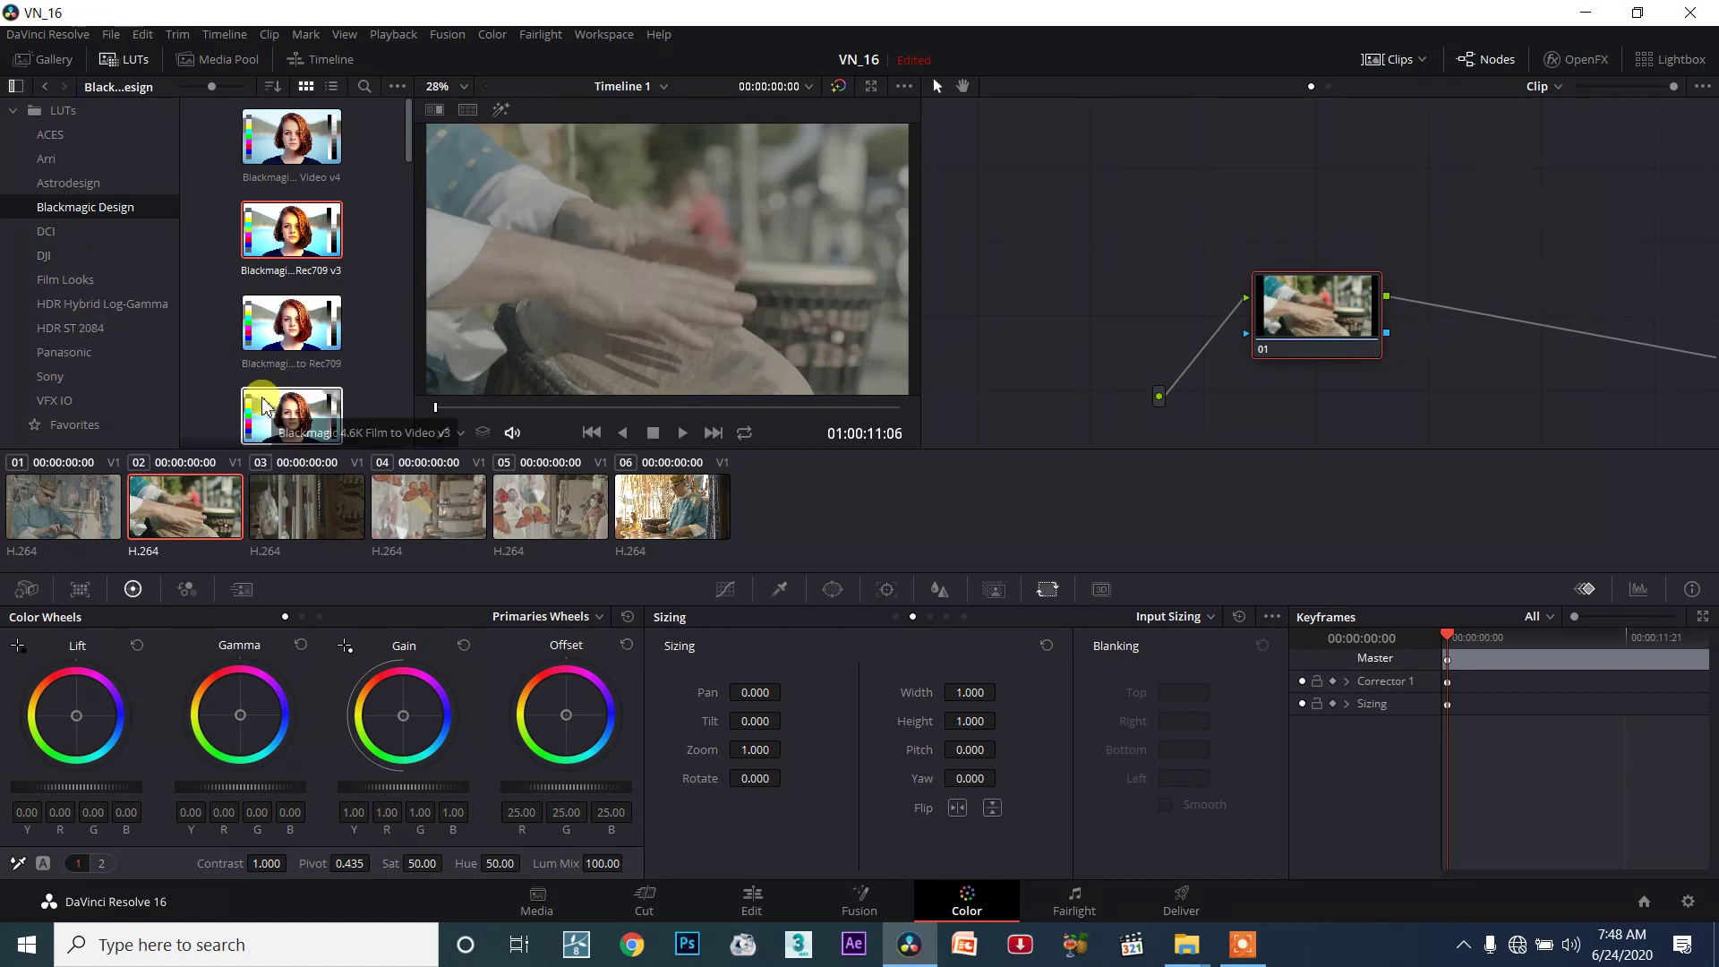
# Drag the Cintel Negative to Linear LUT from the LUTs root folder onto node 01.
pyautogui.click(127, 192)
pyautogui.click(84, 111)
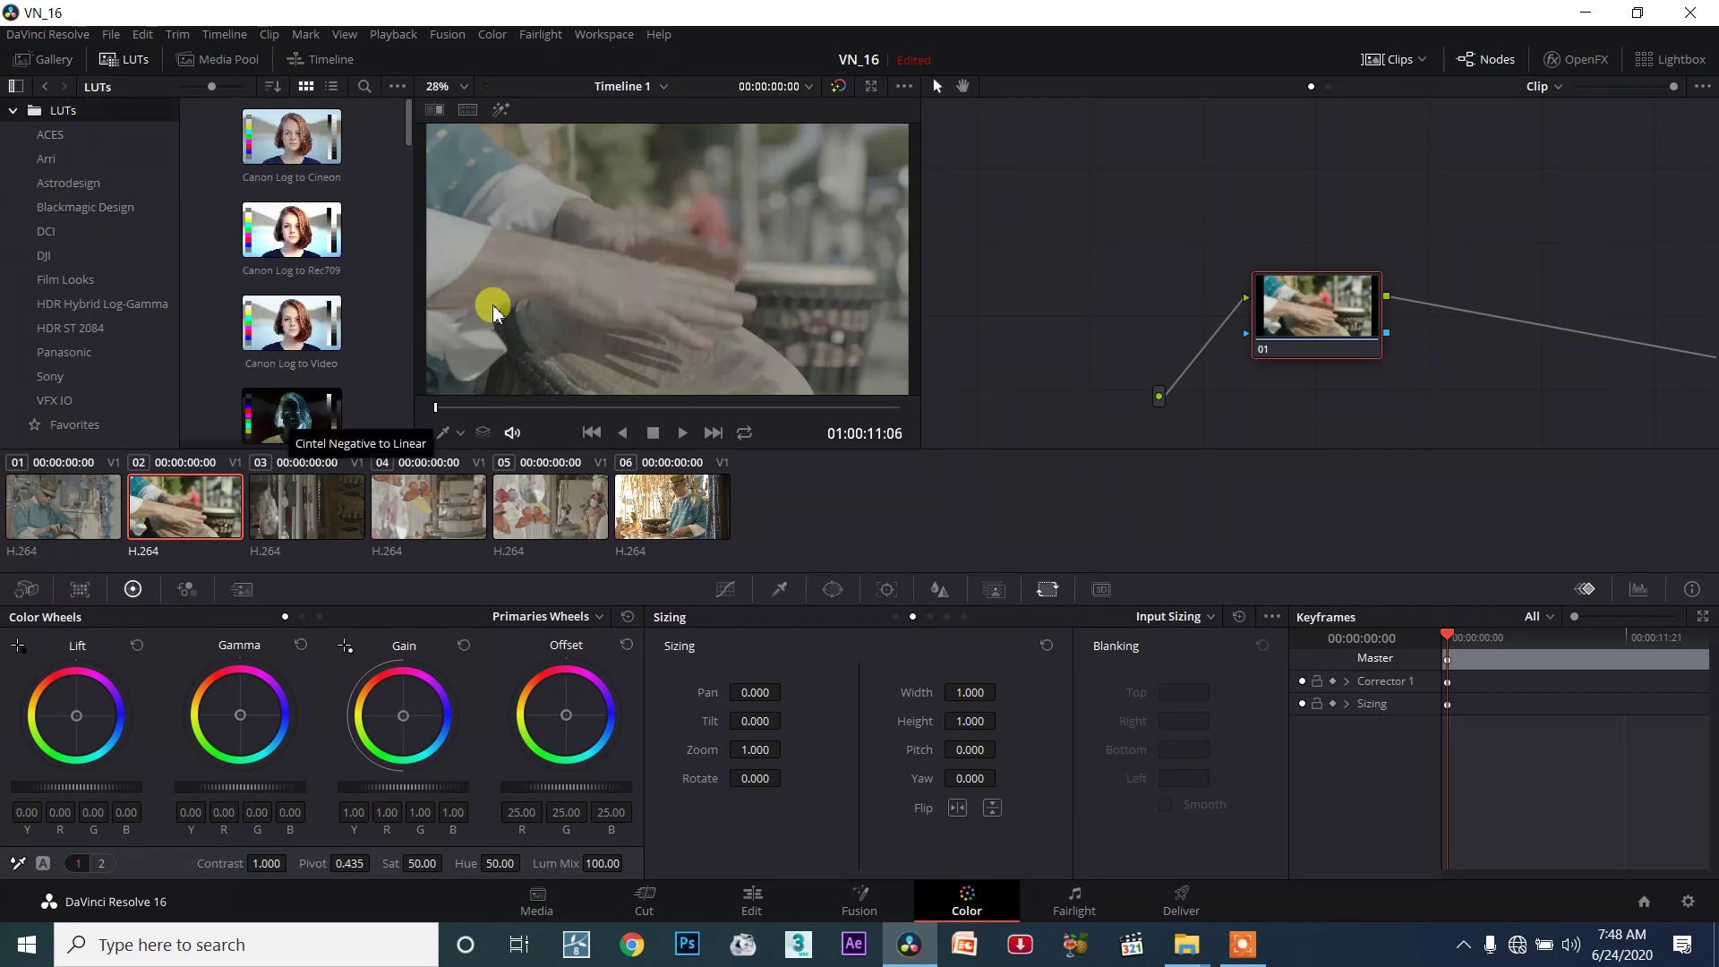
pyautogui.moveTo(287, 405); pyautogui.dragTo(1257, 300)
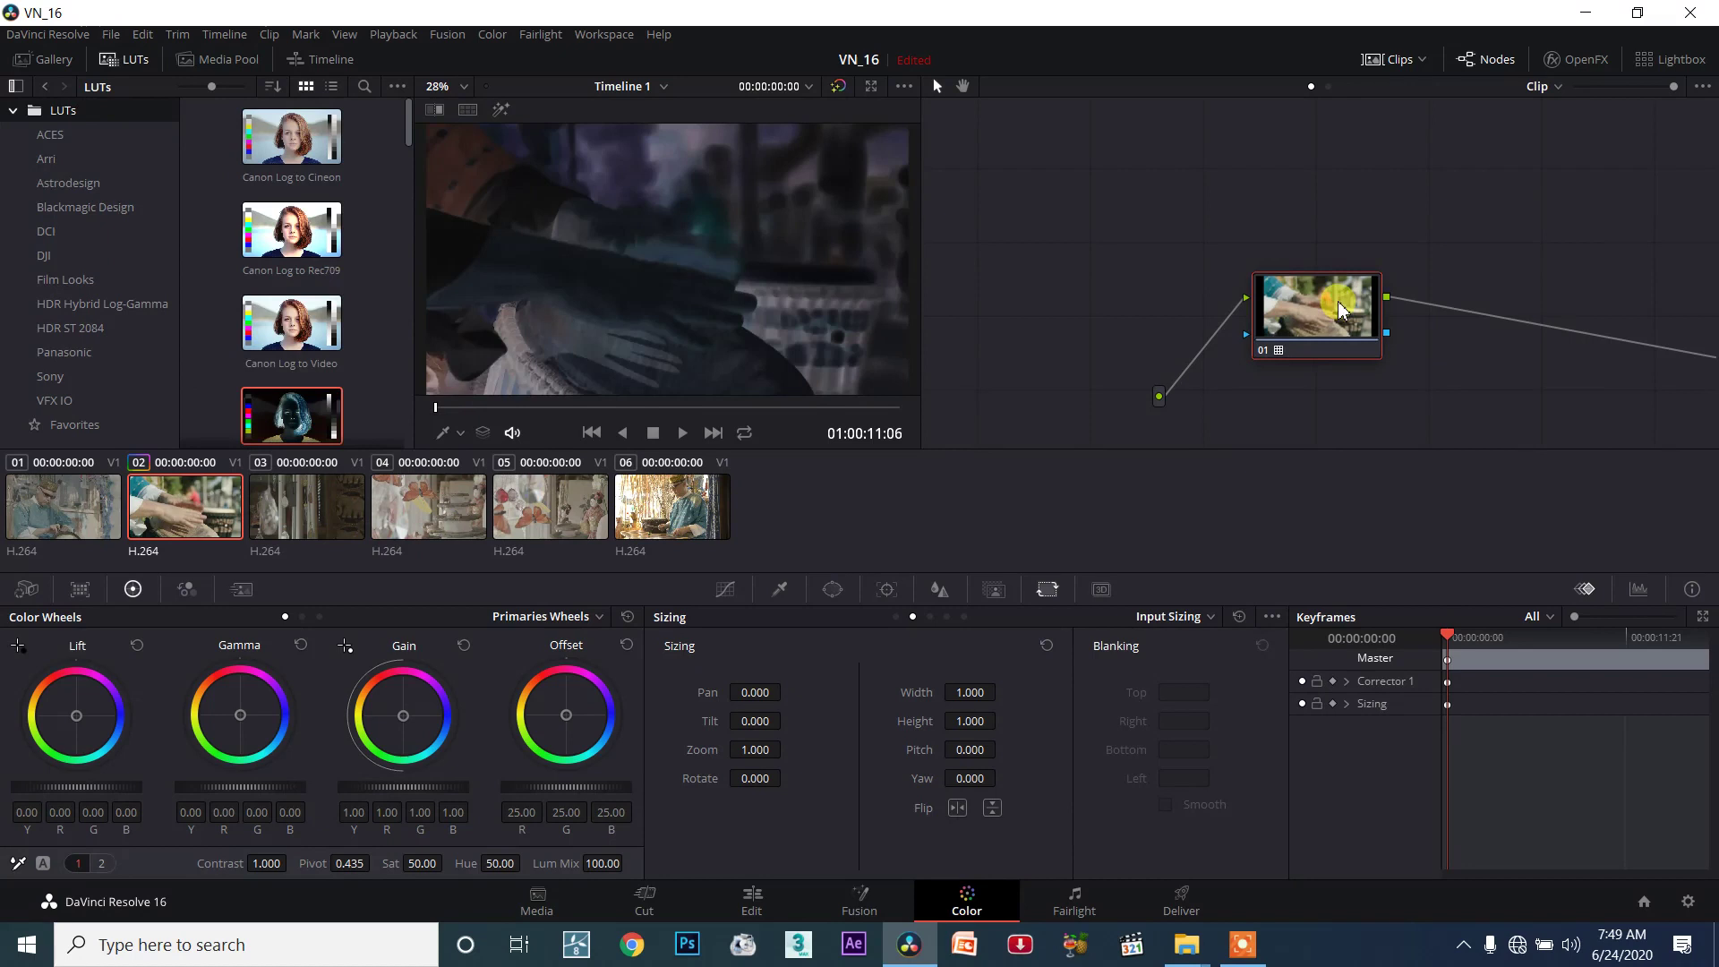
# Play clip 02 to preview its dark blue look, then stop playback.
pyautogui.scroll(-1, 700, 367)
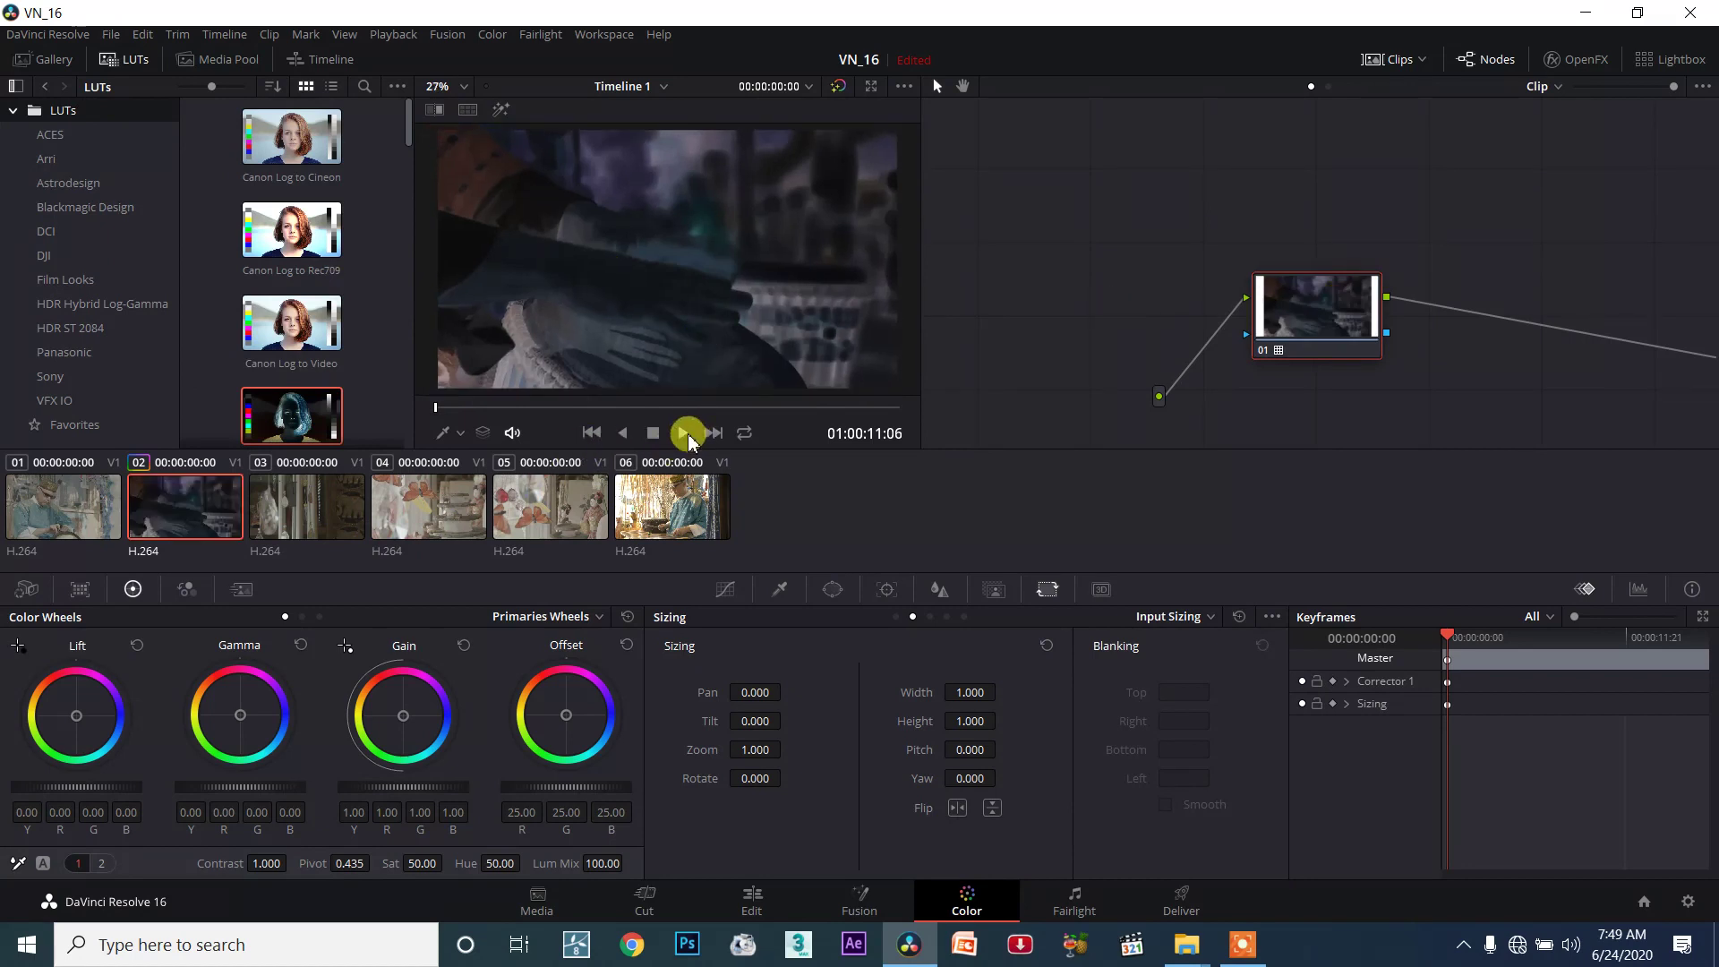
pyautogui.click(687, 433)
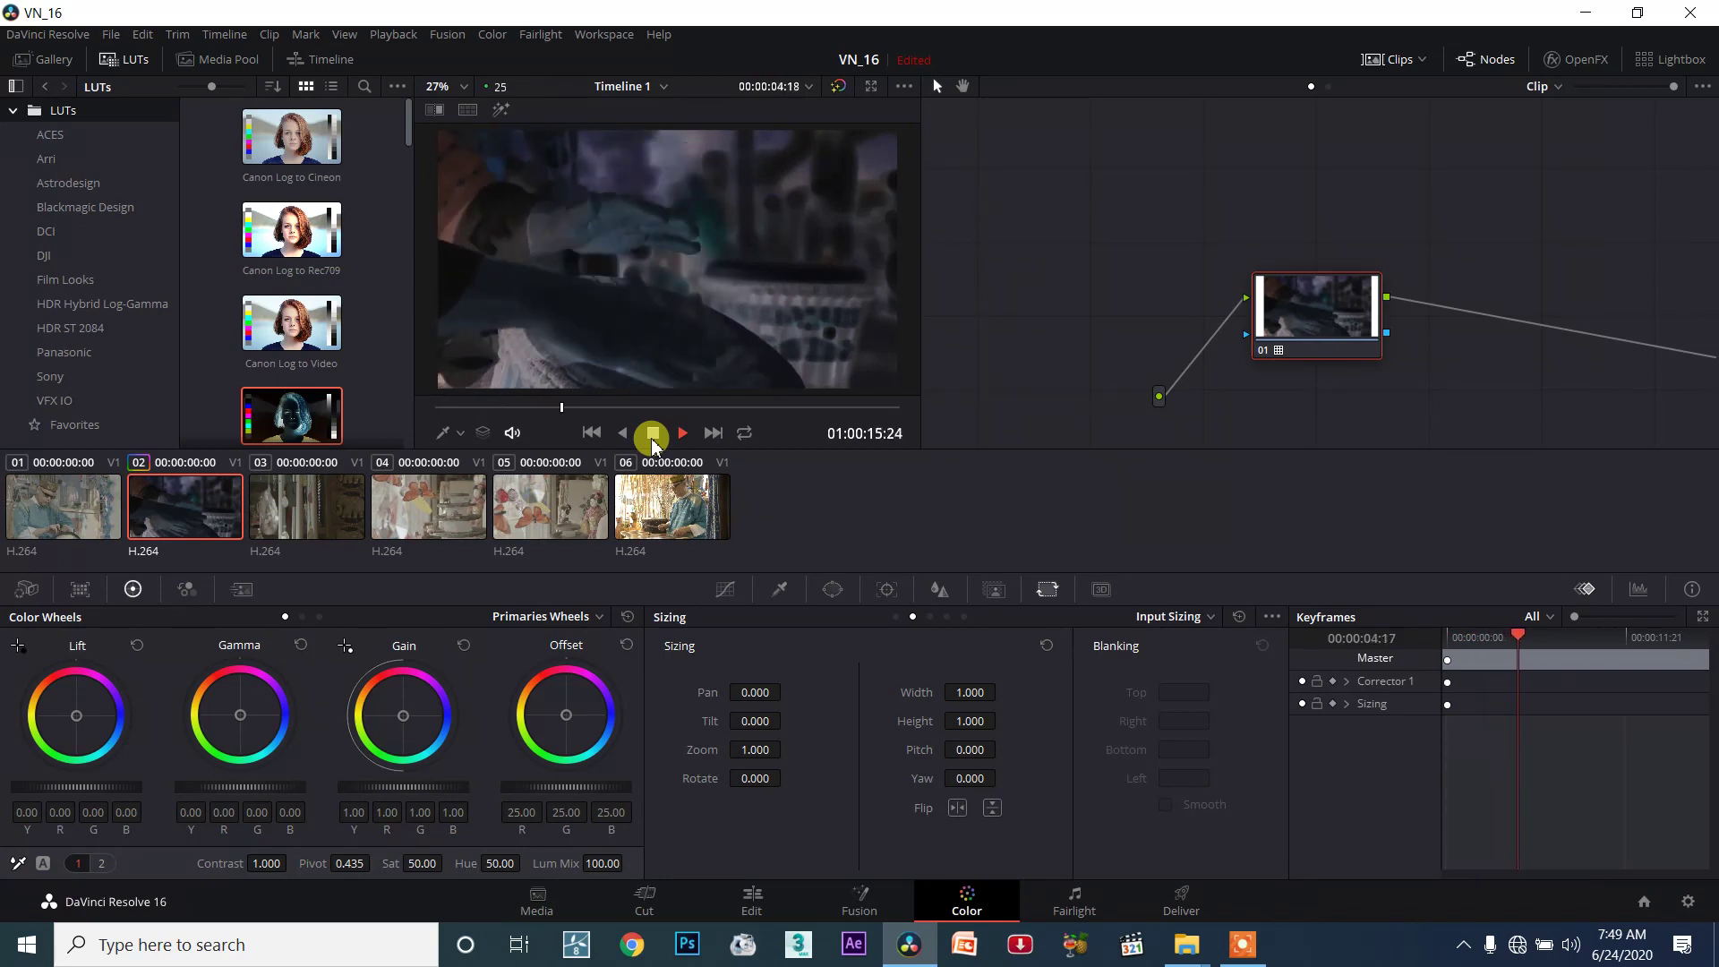
pyautogui.click(652, 434)
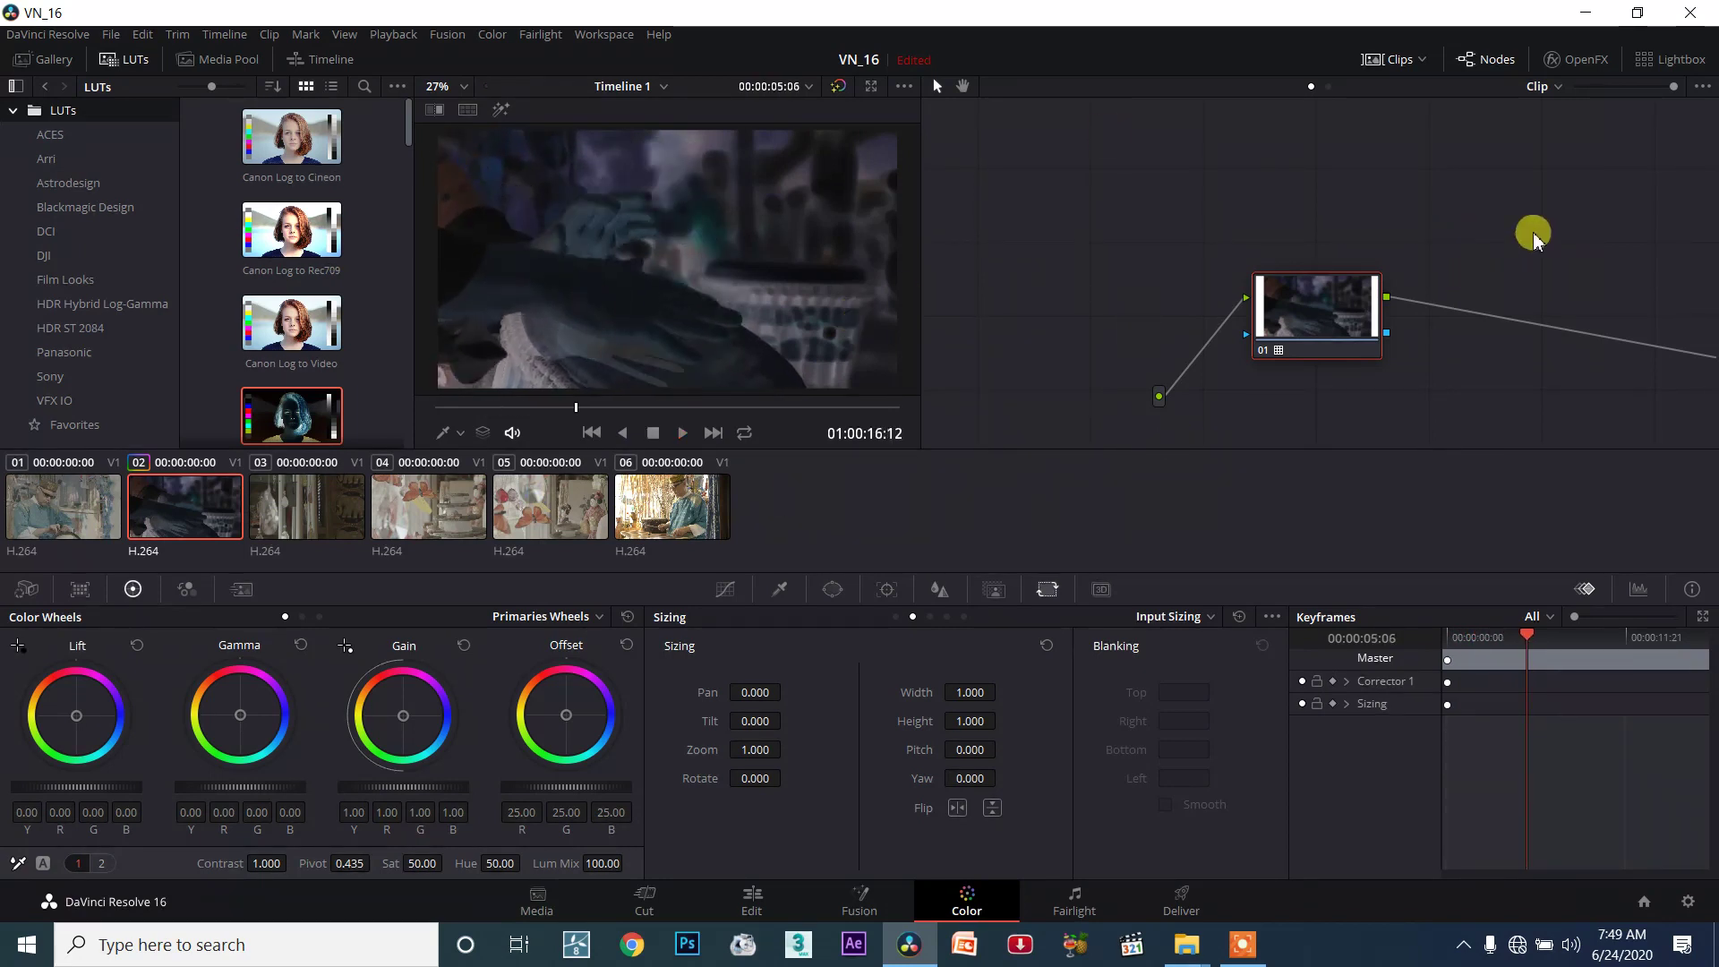